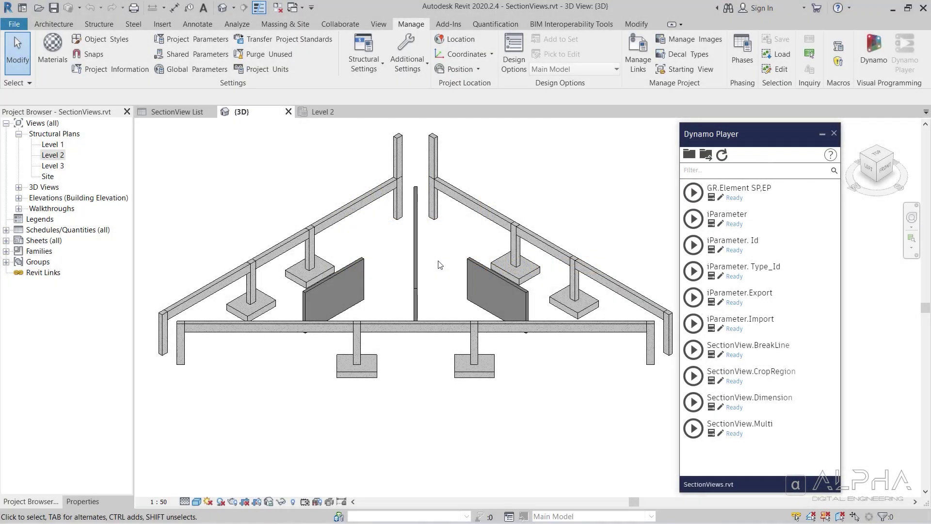
# Step: Display the SectionView.Multi script's input list in Dynamo Player
pyautogui.click(710, 432)
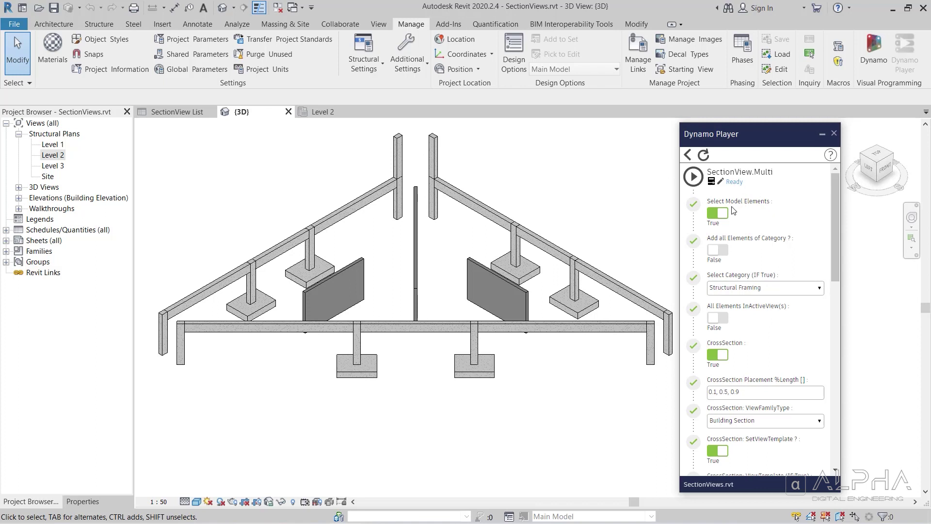
# Step: Set 'Add all Elements of Category' to True for Structural Framing, with 'All Elements InActiveView' on
pyautogui.click(726, 251)
pyautogui.click(774, 287)
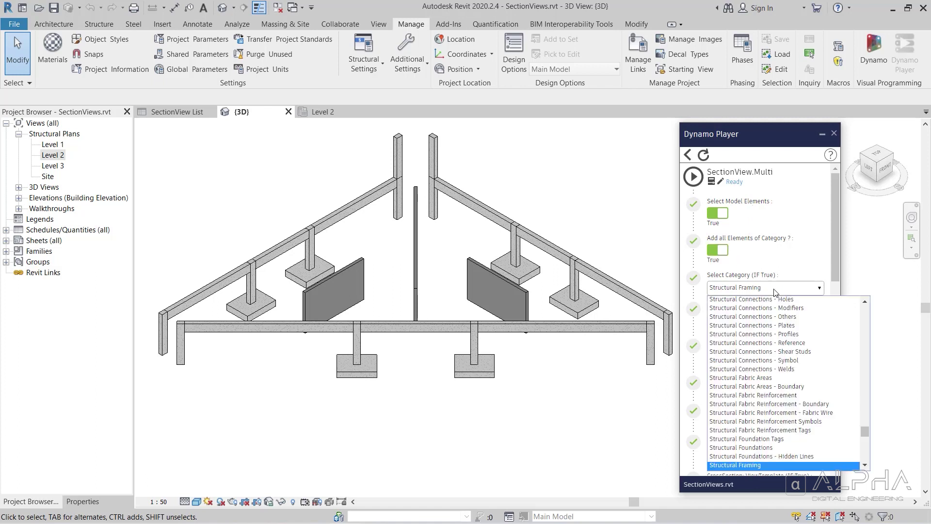
pyautogui.click(774, 291)
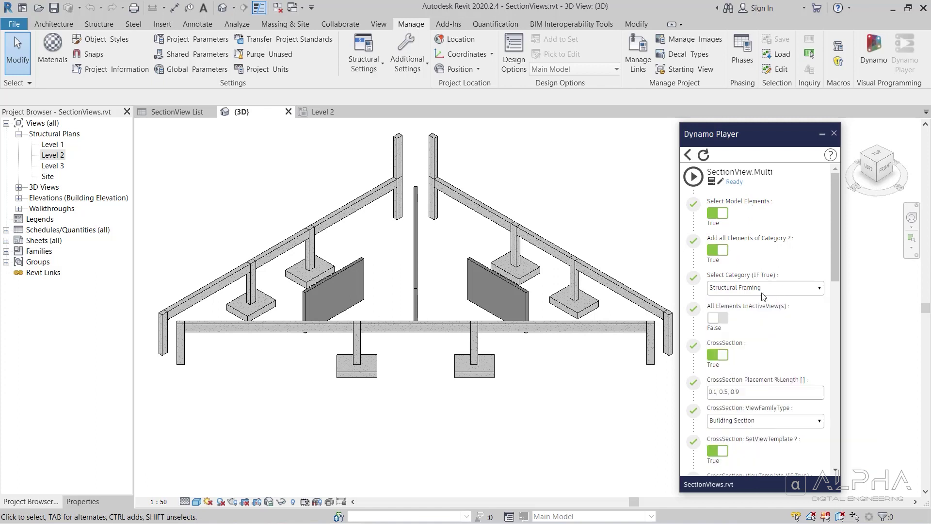
pyautogui.click(724, 320)
# Step: Review the remaining script inputs, then switch to the Level 2 structural plan
pyautogui.scroll(-3, 694, 333)
pyautogui.scroll(-2, 693, 333)
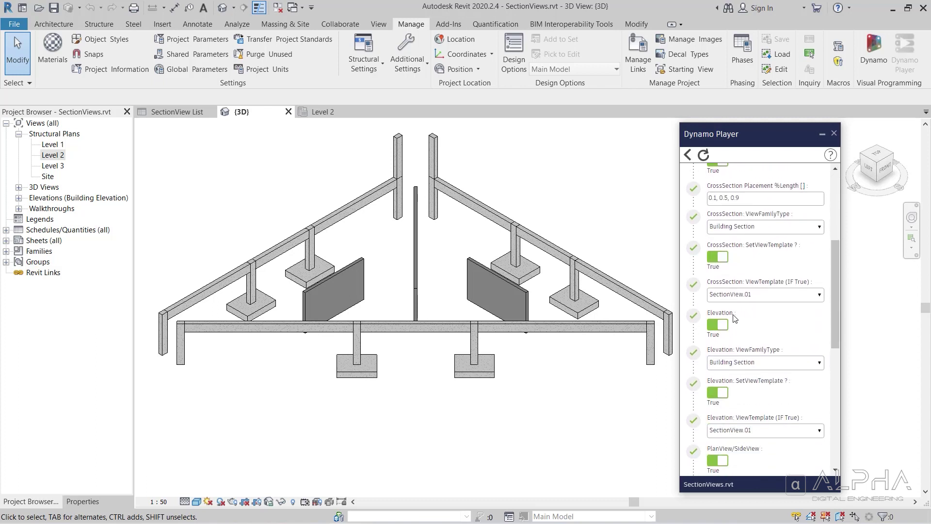
pyautogui.scroll(-4, 695, 335)
pyautogui.scroll(-1, 693, 334)
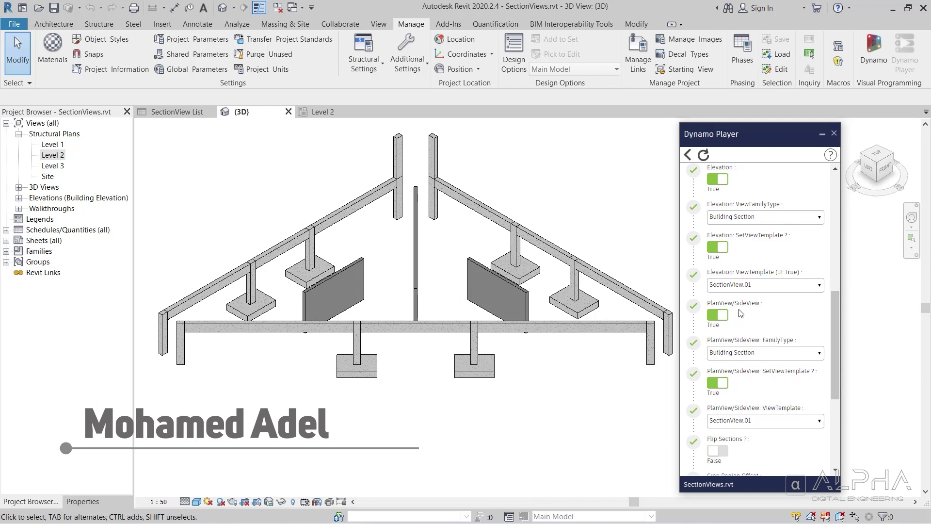
pyautogui.scroll(-5, 690, 315)
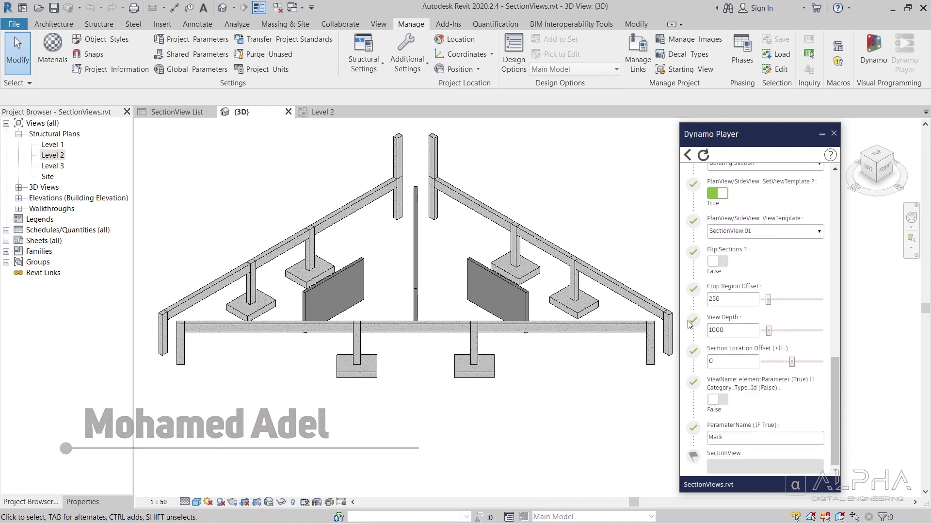
pyautogui.scroll(7, 699, 407)
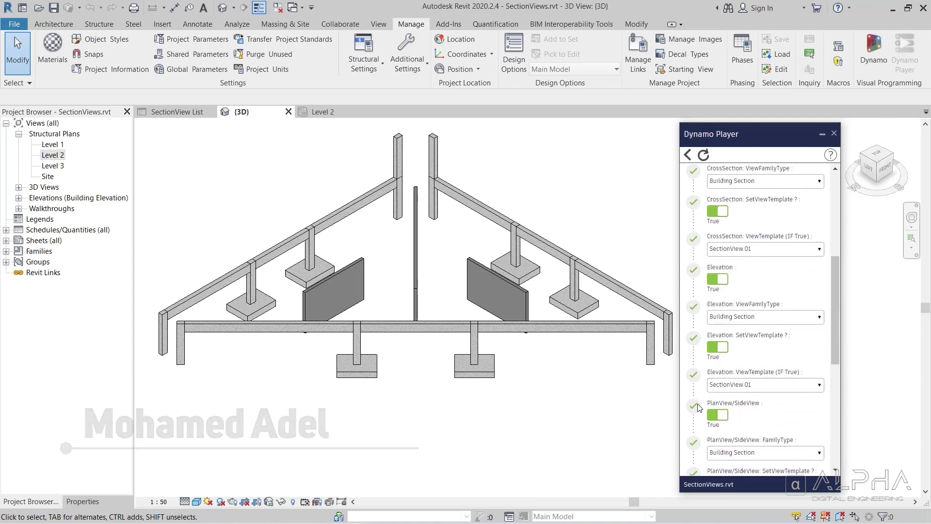
pyautogui.scroll(6, 699, 408)
pyautogui.click(323, 112)
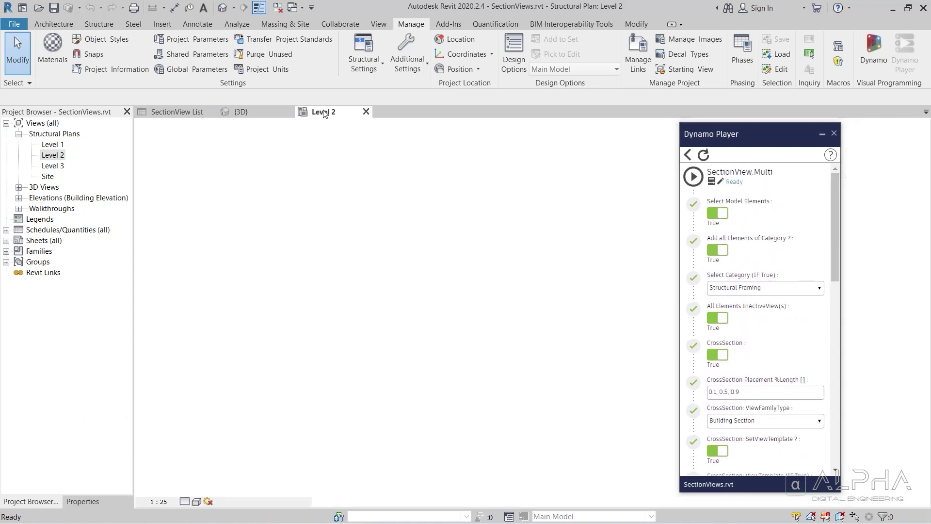
# Step: Check the top beam's Mark in the Properties palette
pyautogui.click(82, 500)
pyautogui.scroll(-5, 123, 438)
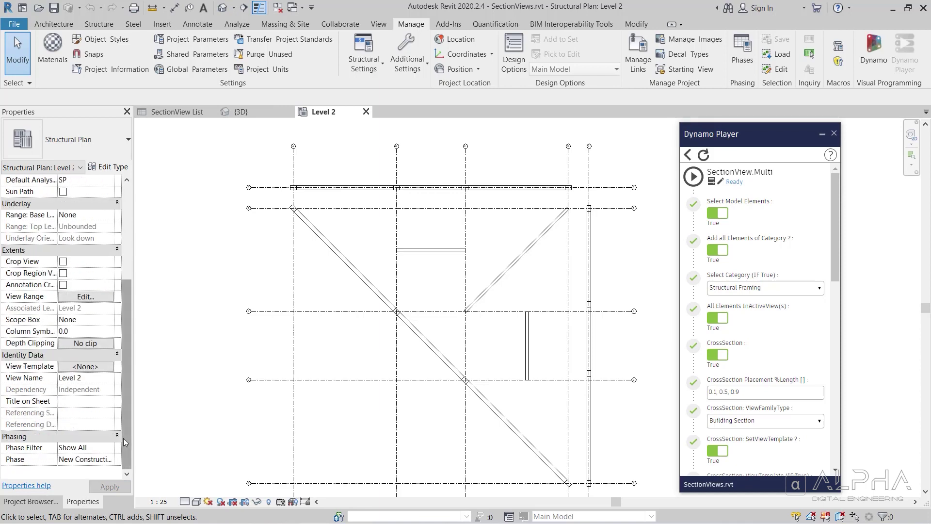
pyautogui.click(517, 187)
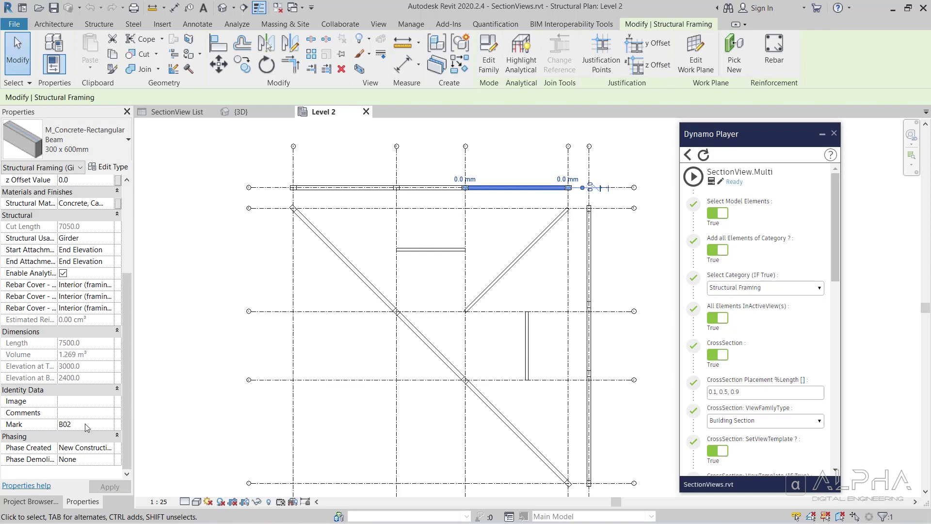
pyautogui.click(506, 229)
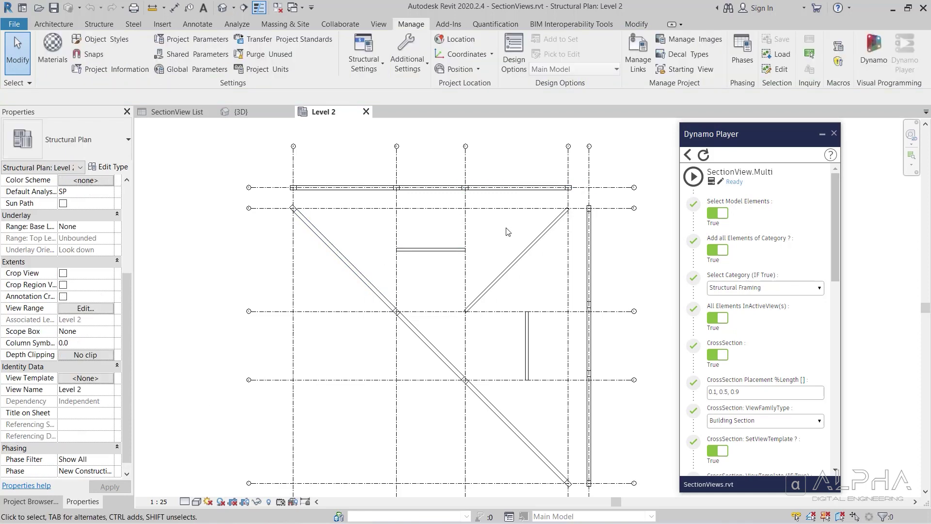
# Step: Turn off both category toggles and run SectionView.Multi on the picked top beam B02
pyautogui.click(712, 249)
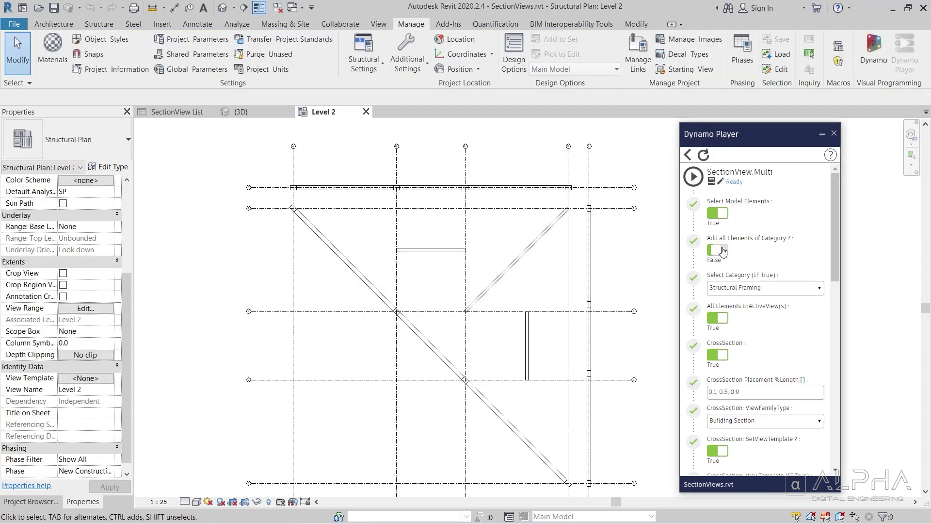
pyautogui.click(716, 319)
pyautogui.click(693, 177)
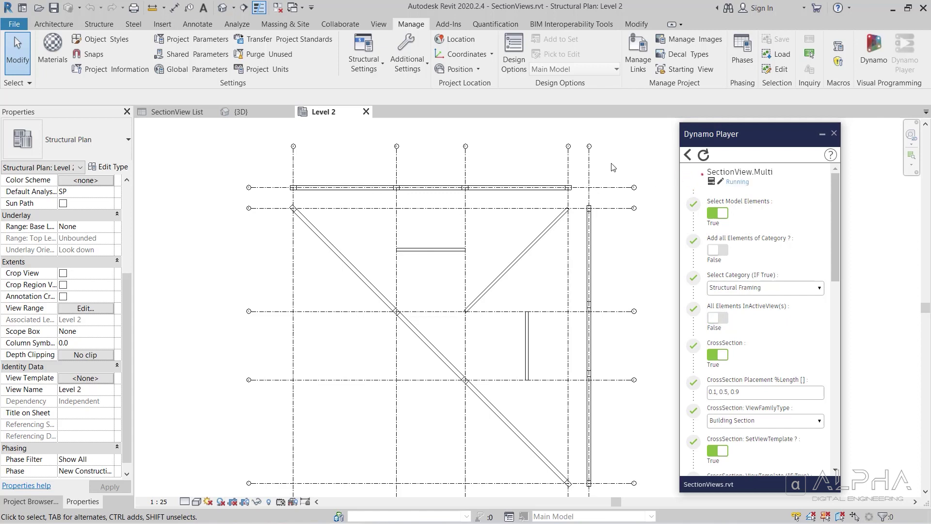
pyautogui.click(515, 187)
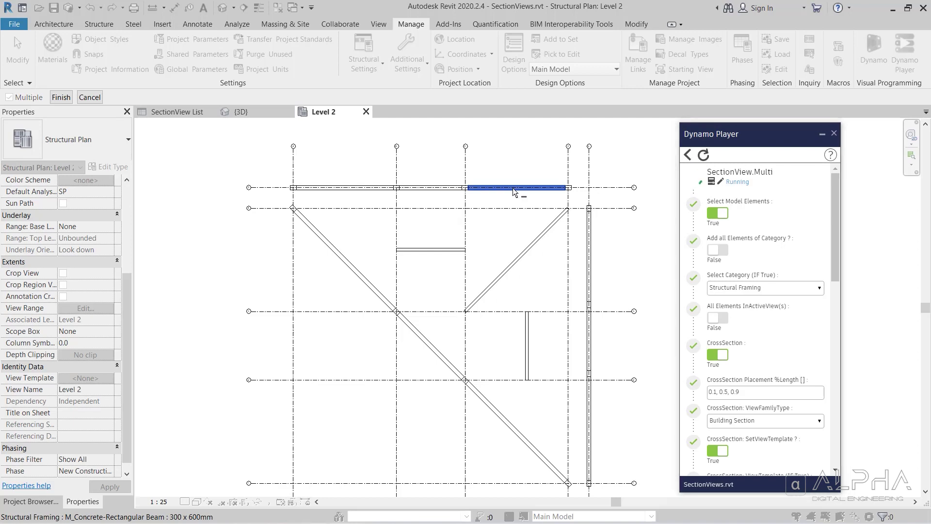
pyautogui.click(59, 97)
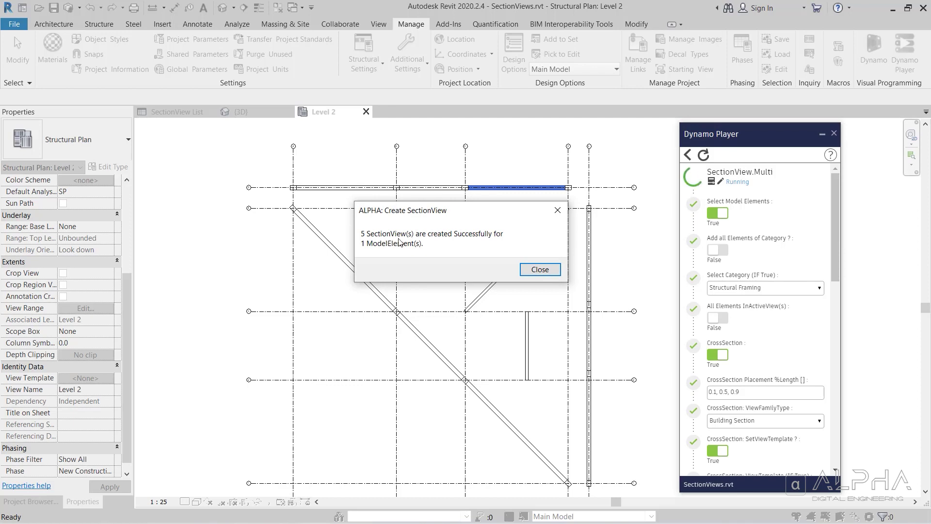
pyautogui.click(549, 270)
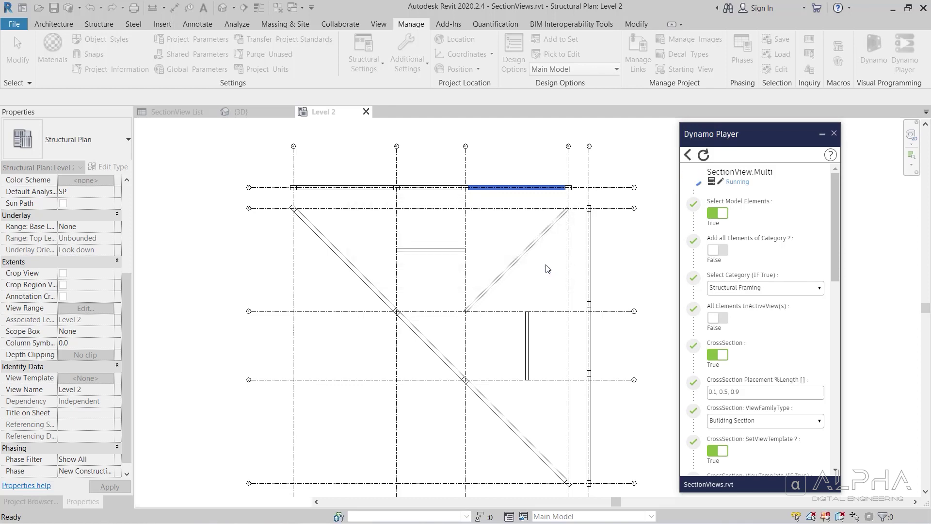
# Step: Expand Building Section views in the Project Browser and zoom to the beam
pyautogui.click(45, 501)
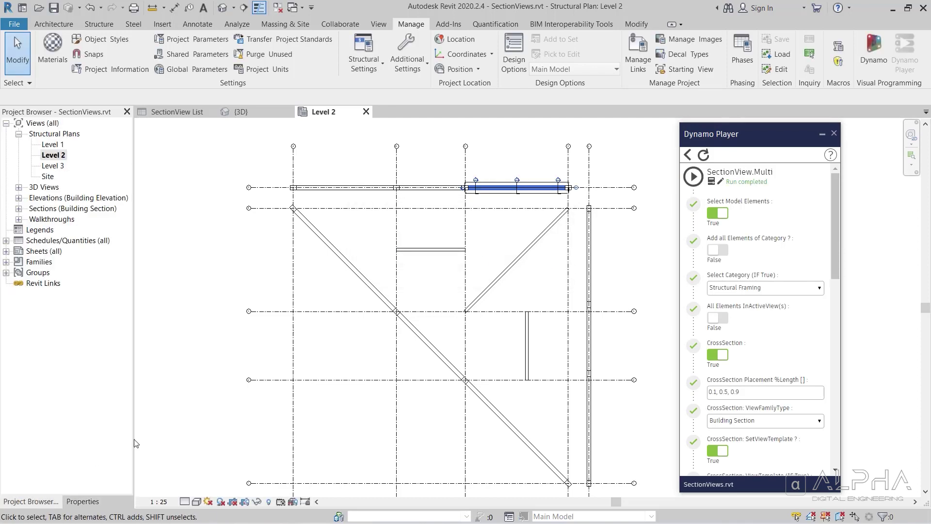
pyautogui.click(18, 208)
pyautogui.scroll(4, 533, 180)
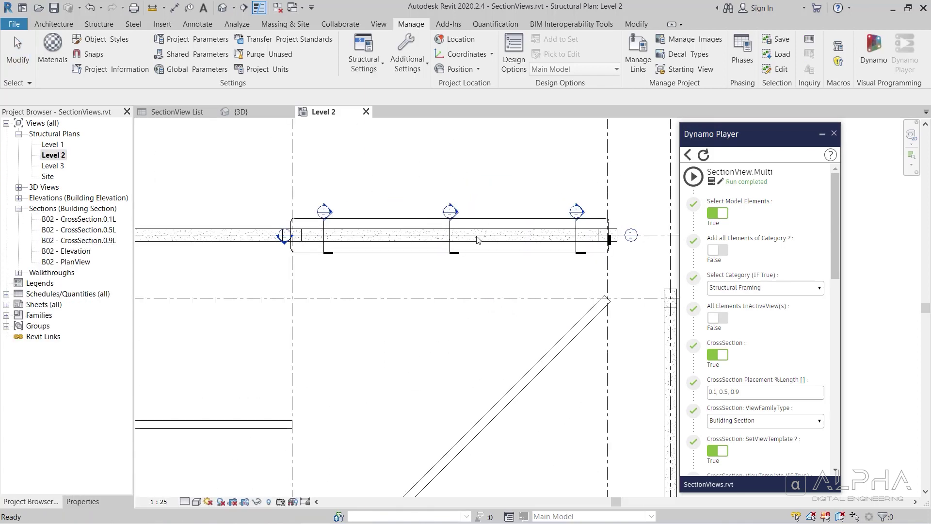
pyautogui.scroll(-1, 450, 204)
pyautogui.moveTo(485, 197); pyautogui.dragTo(434, 245, button='middle')
pyautogui.scroll(1, 436, 249)
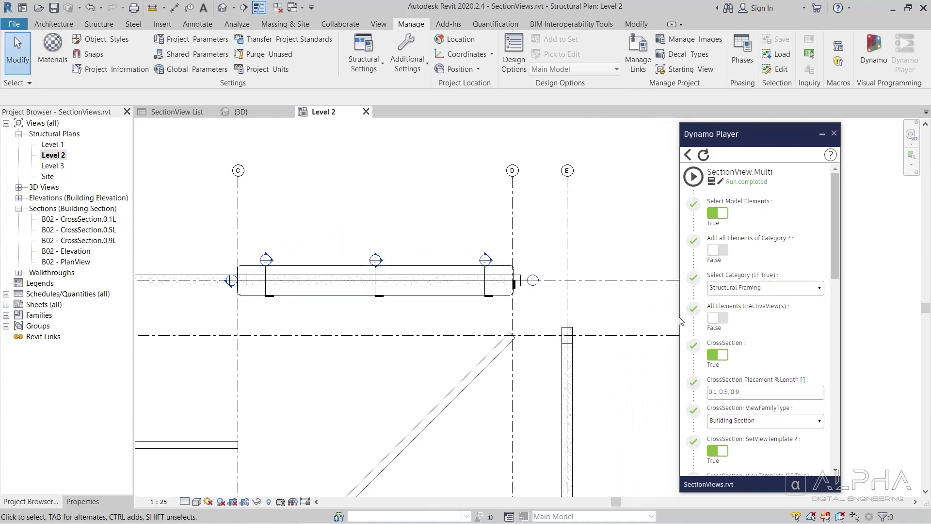
pyautogui.scroll(-3, 693, 317)
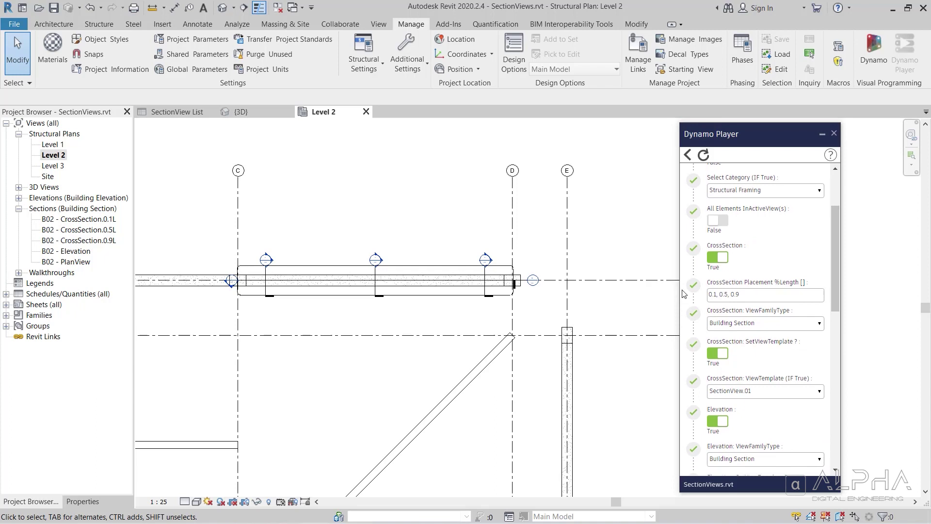
pyautogui.scroll(-2, 685, 290)
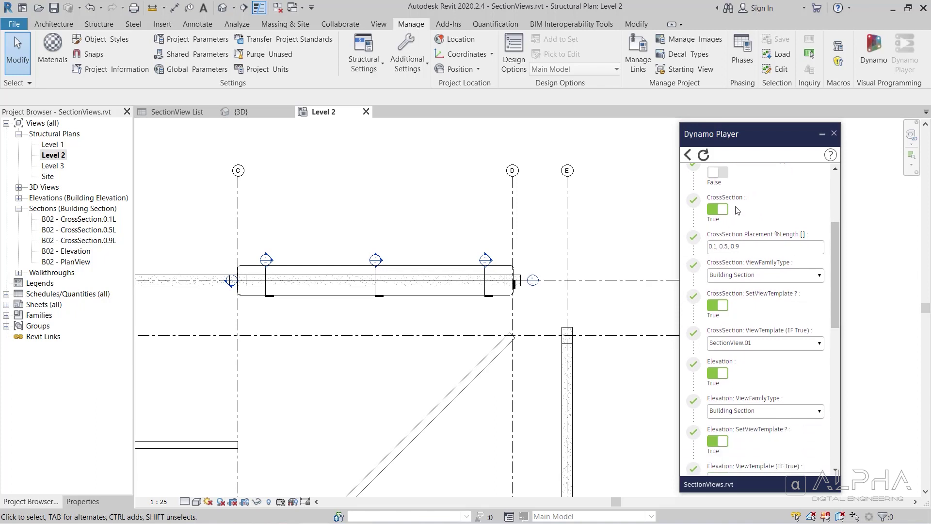
# Step: Set CrossSection SetViewTemplate to False, keeping Building Section type and SectionView.01 template
pyautogui.click(722, 210)
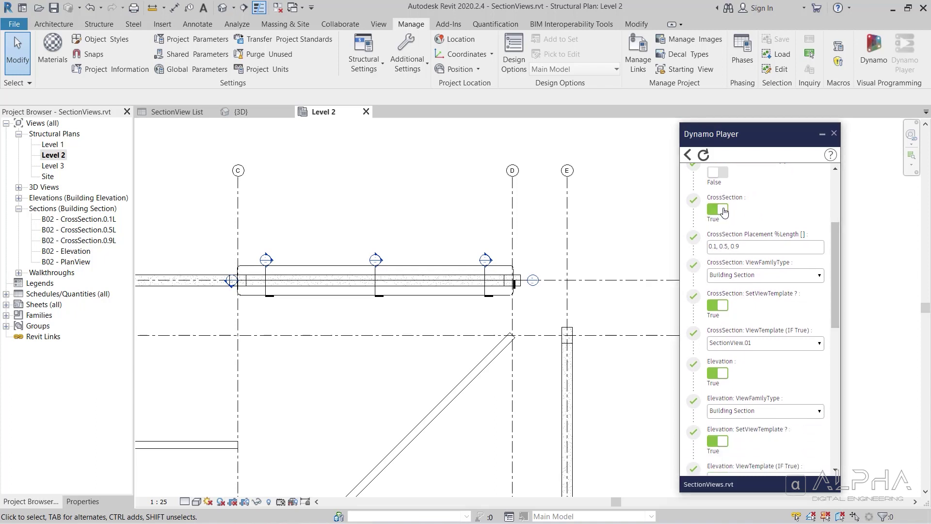
pyautogui.click(780, 275)
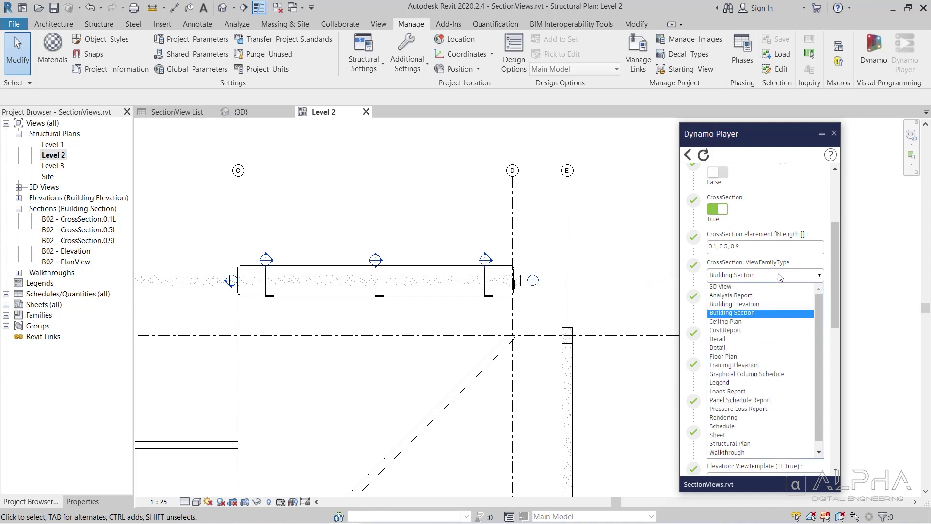
pyautogui.click(780, 276)
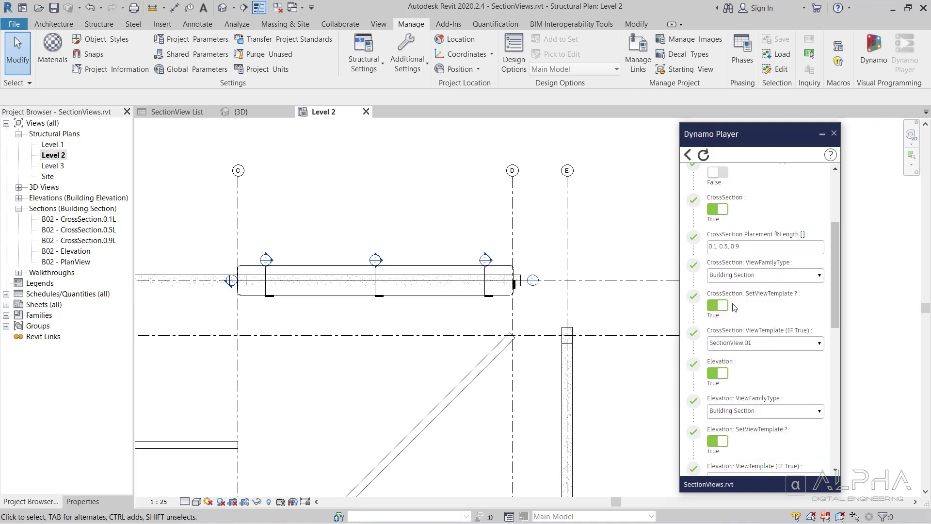
pyautogui.click(784, 344)
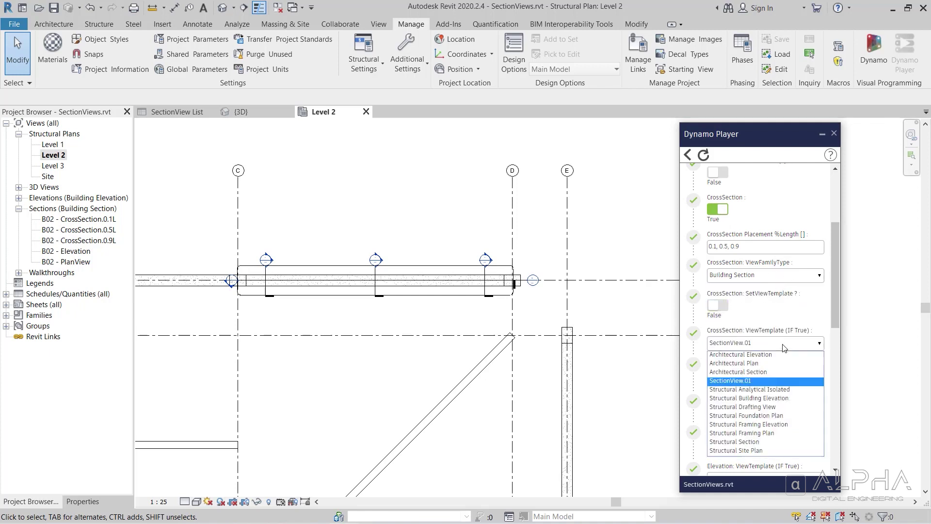
pyautogui.click(784, 345)
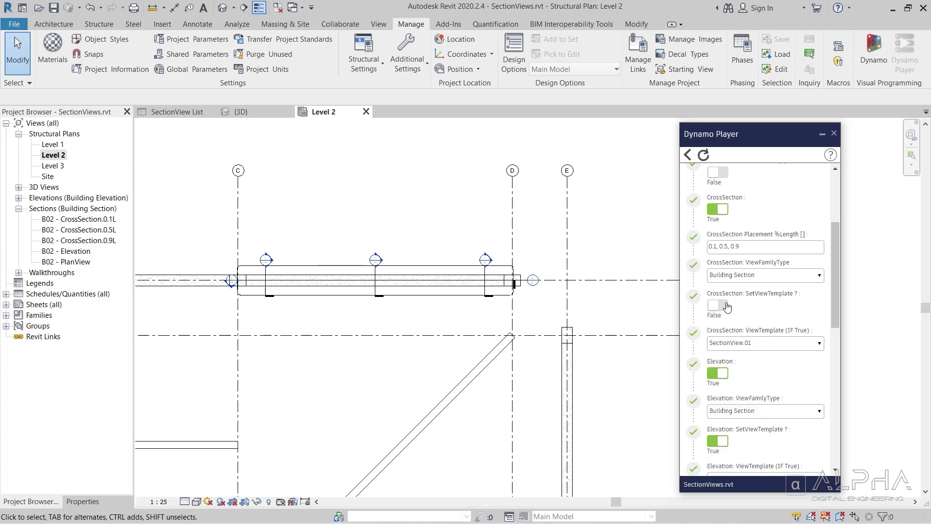
pyautogui.click(752, 249)
# Step: Open the B02 cross-section views at 0.1L, 0.5L and 0.9L, then return to Level 2
pyautogui.click(720, 246)
pyautogui.click(105, 225)
pyautogui.doubleClick(104, 223)
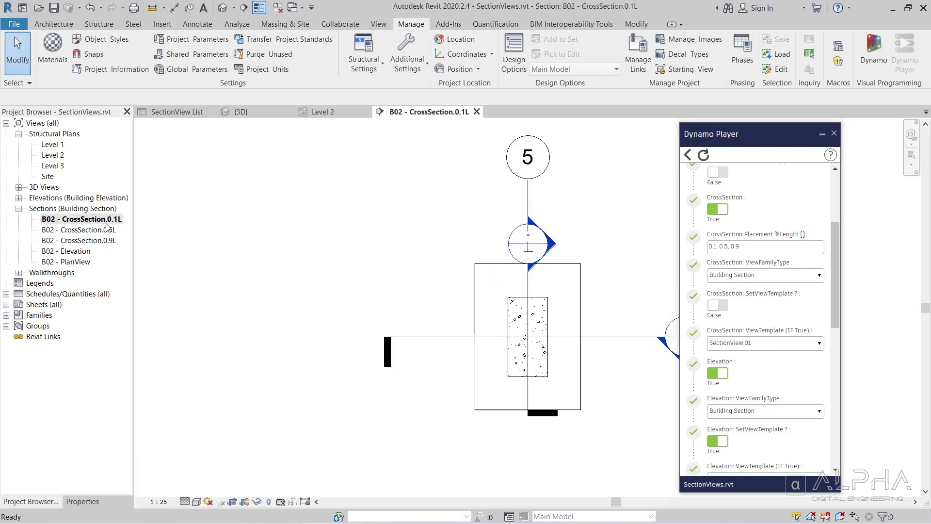
pyautogui.doubleClick(106, 229)
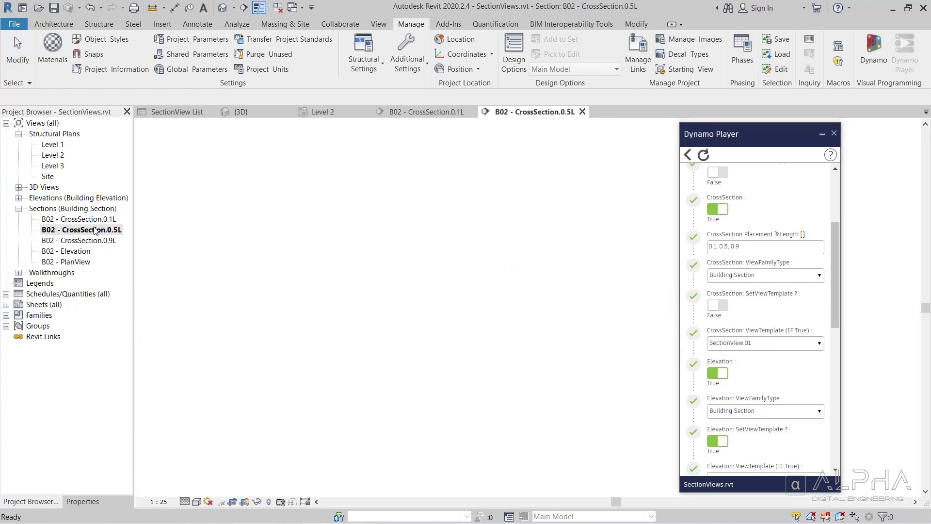
pyautogui.doubleClick(102, 240)
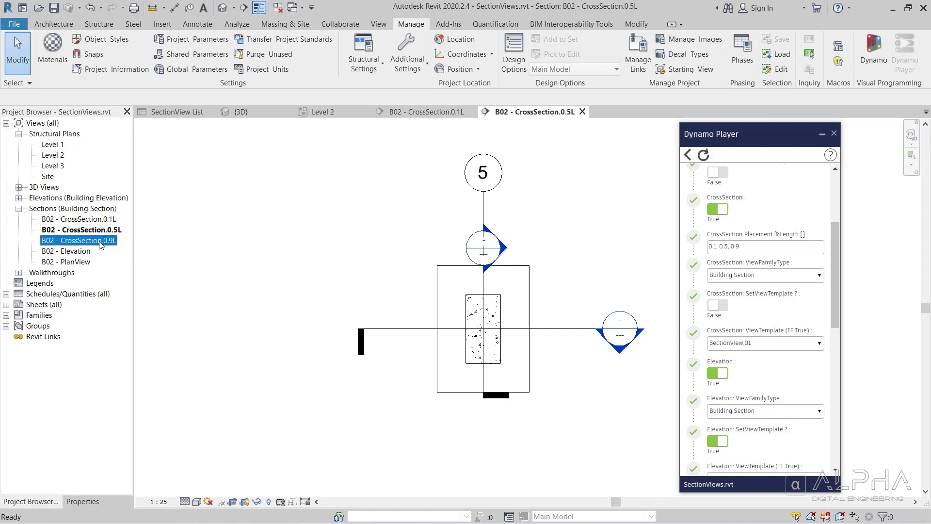
pyautogui.scroll(-1, 280, 264)
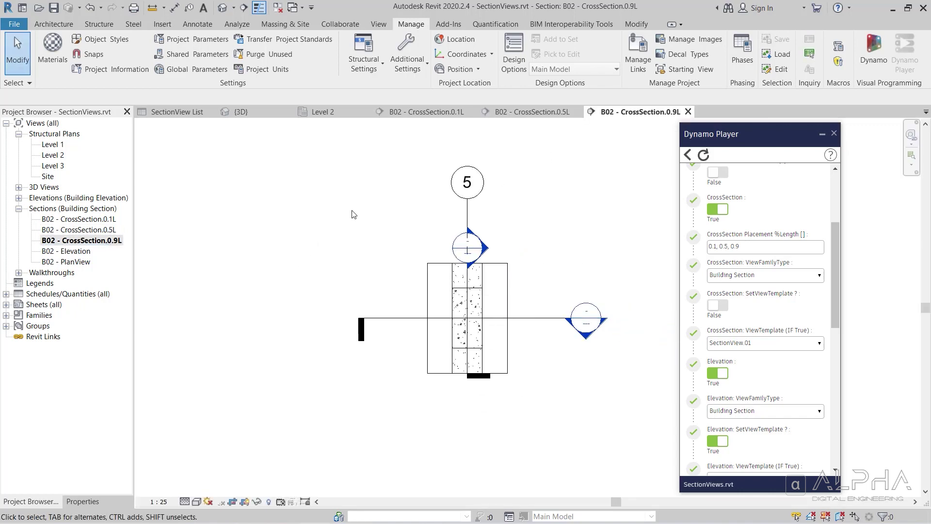
pyautogui.click(334, 116)
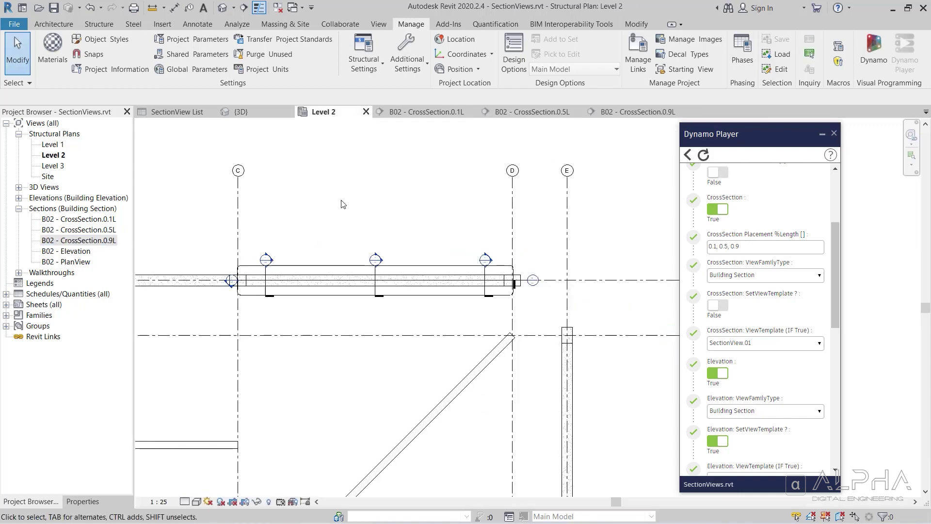
pyautogui.scroll(1, 269, 302)
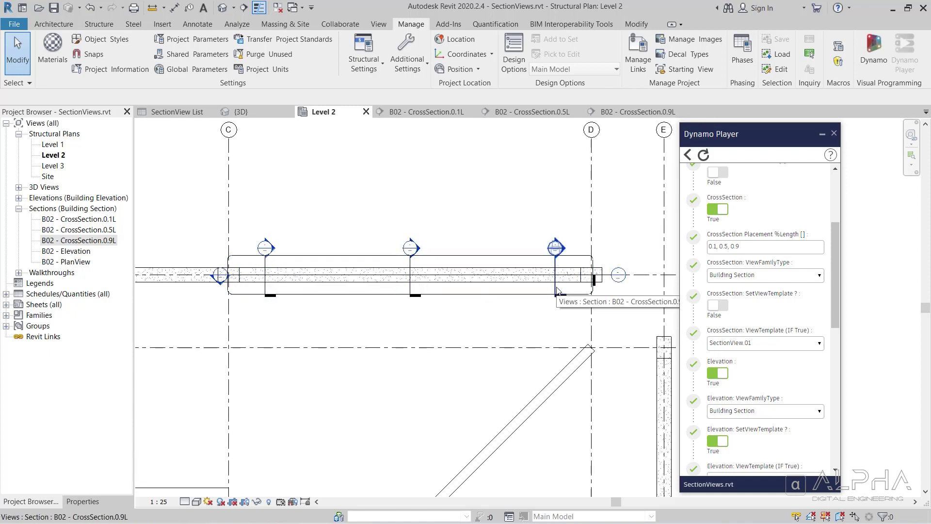
pyautogui.scroll(-1, 562, 301)
pyautogui.scroll(2, 562, 303)
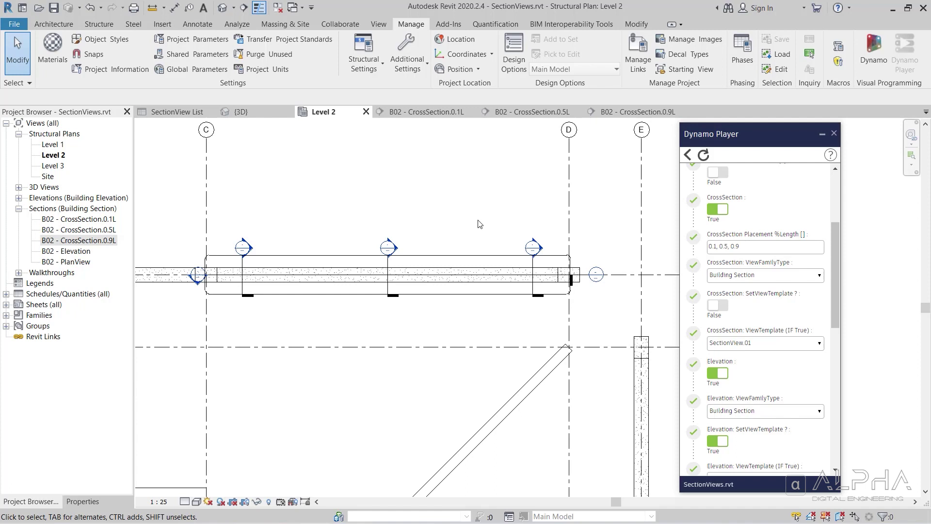
pyautogui.scroll(-2, 696, 359)
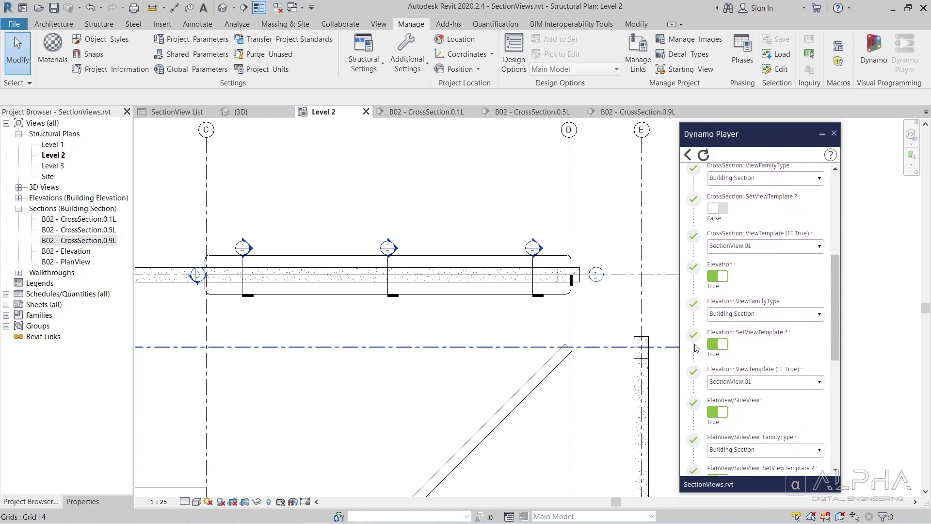
pyautogui.scroll(-2, 746, 300)
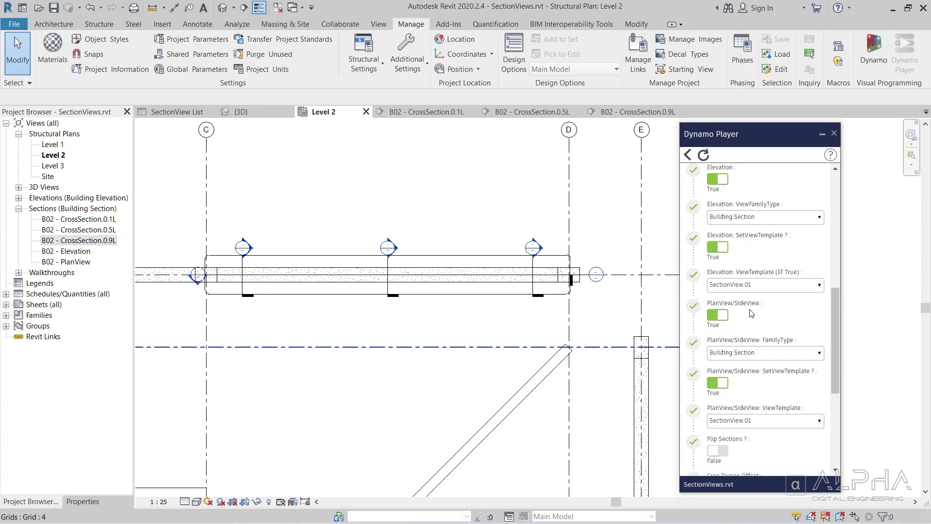
# Step: Open B02 - Elevation, B02 - PlanView and the SectionView List, then return to Level 2
pyautogui.doubleClick(79, 253)
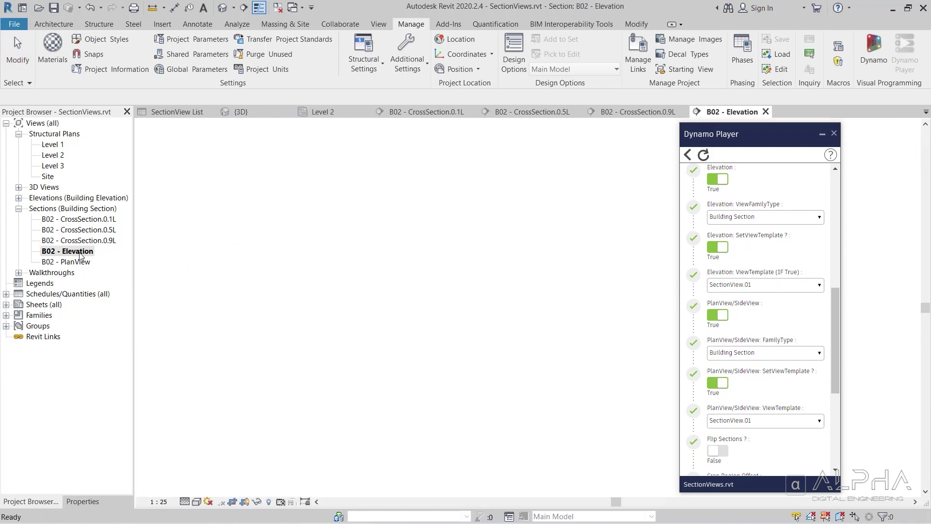
pyautogui.scroll(-3, 222, 251)
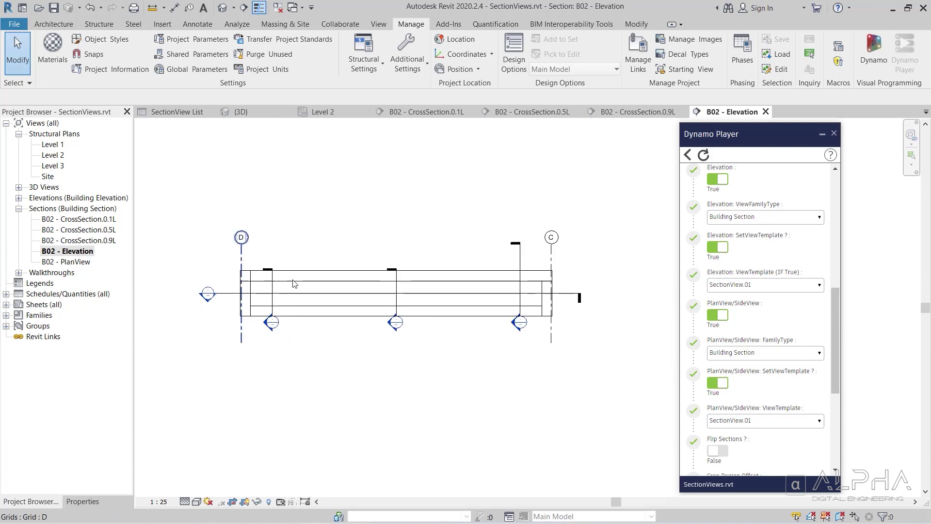
pyautogui.scroll(1, 273, 310)
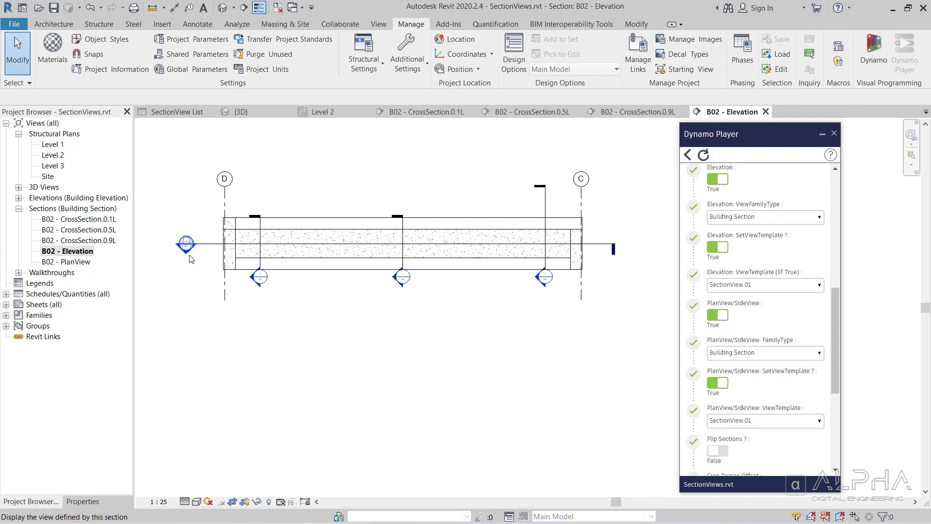
pyautogui.doubleClick(189, 256)
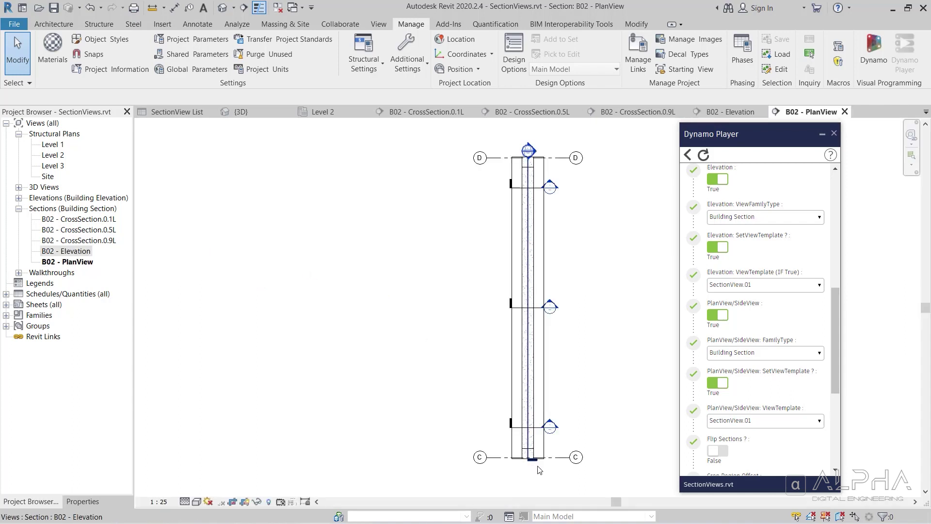
pyautogui.click(180, 112)
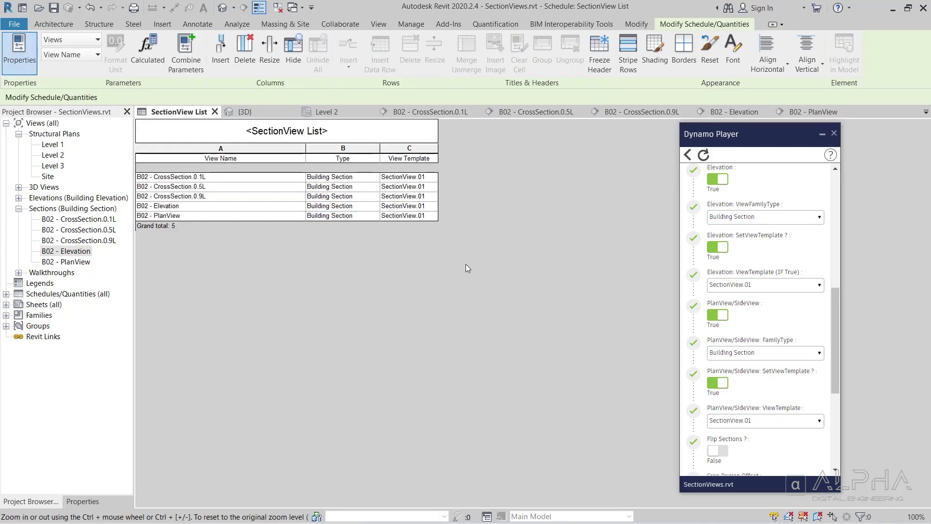
pyautogui.click(325, 112)
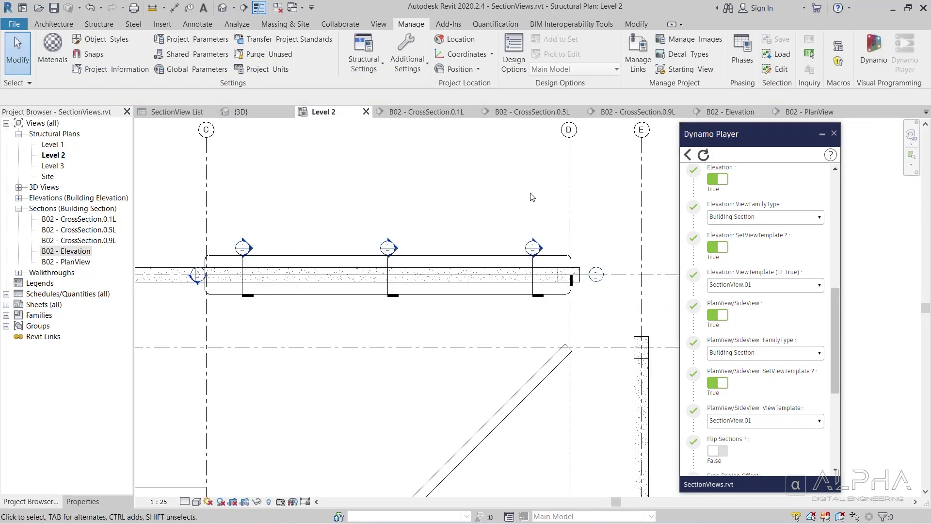
pyautogui.scroll(-5, 694, 280)
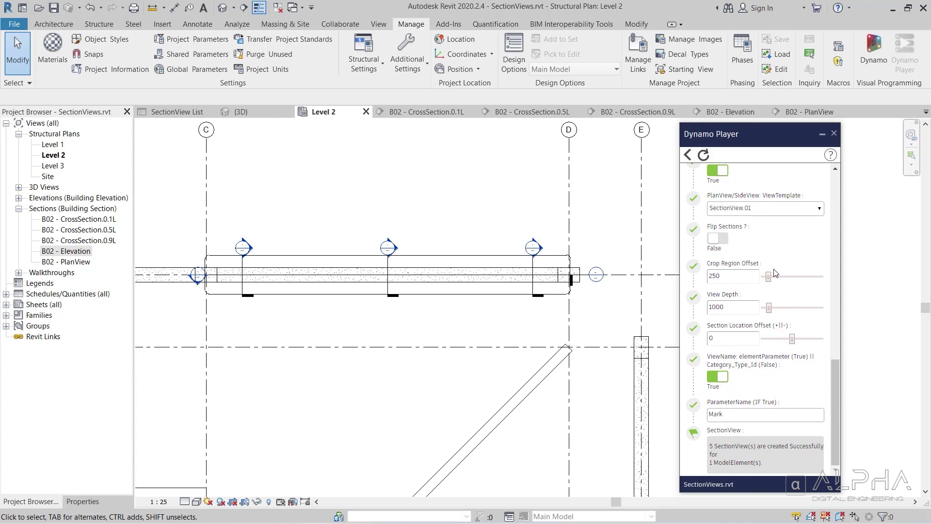
pyautogui.click(425, 115)
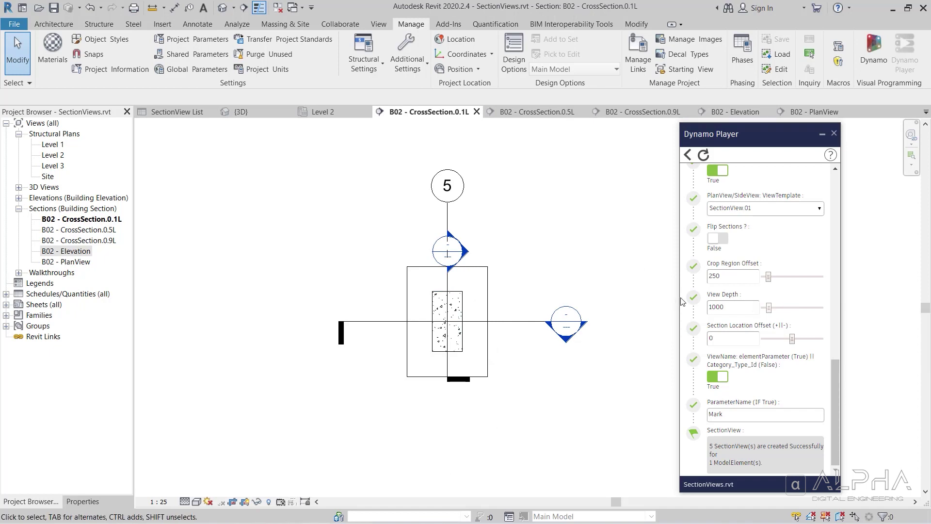
pyautogui.click(333, 111)
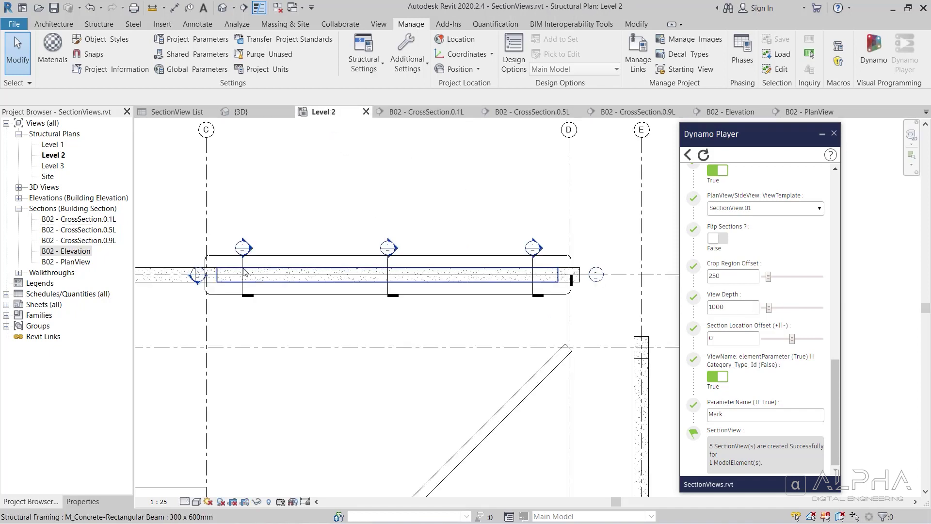
pyautogui.click(243, 270)
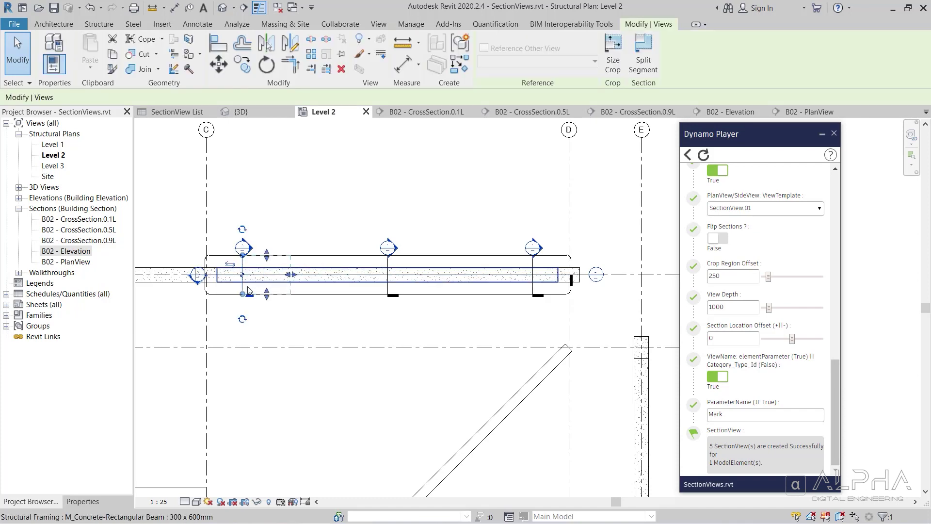
pyautogui.press('Escape')
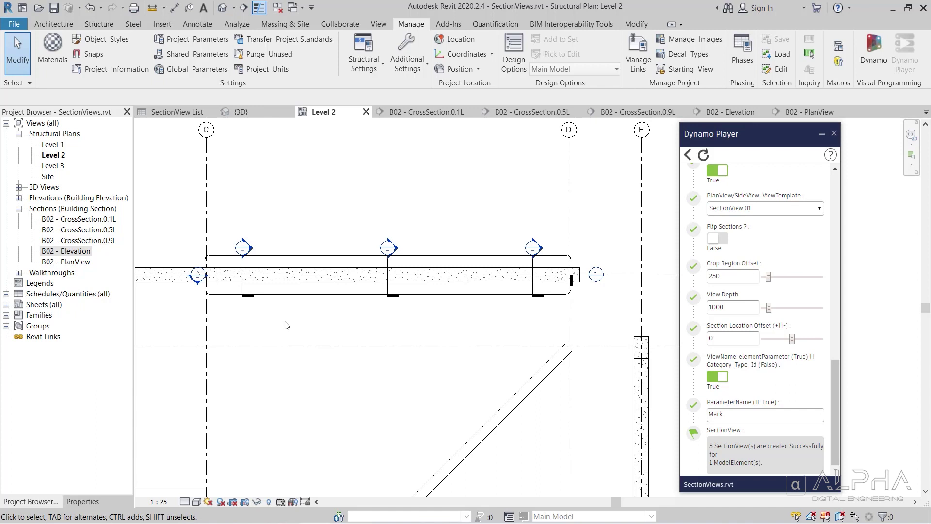
# Step: Open B02 - CrossSection.0.1L and inspect the section lines' crop extents
pyautogui.click(398, 116)
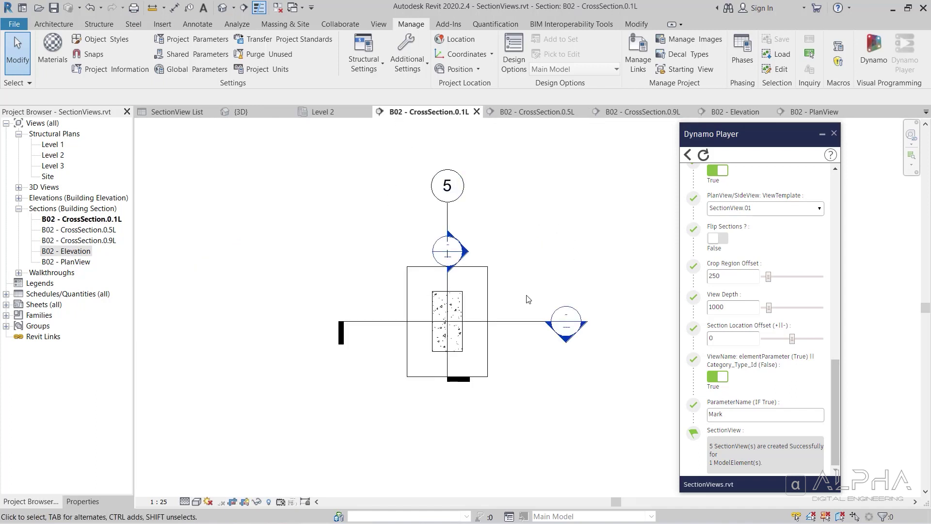
pyautogui.click(517, 321)
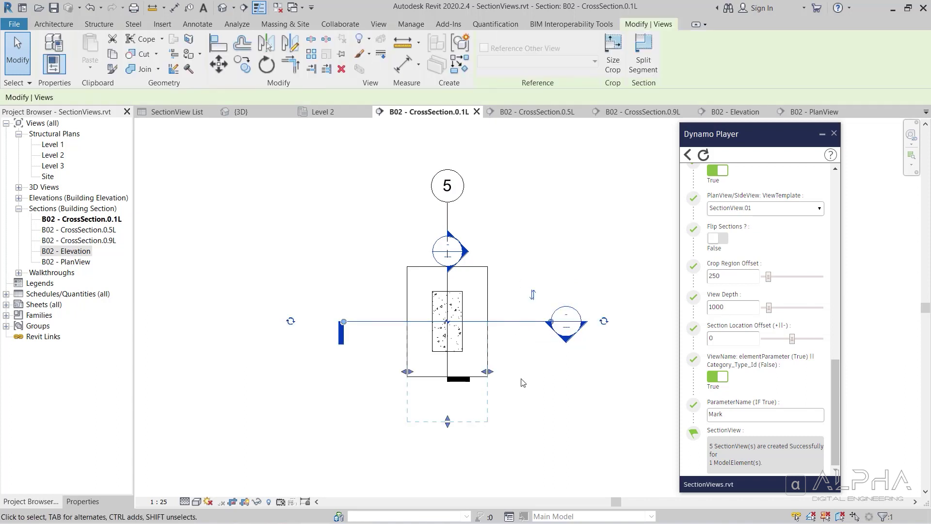
pyautogui.press('Escape')
pyautogui.click(446, 367)
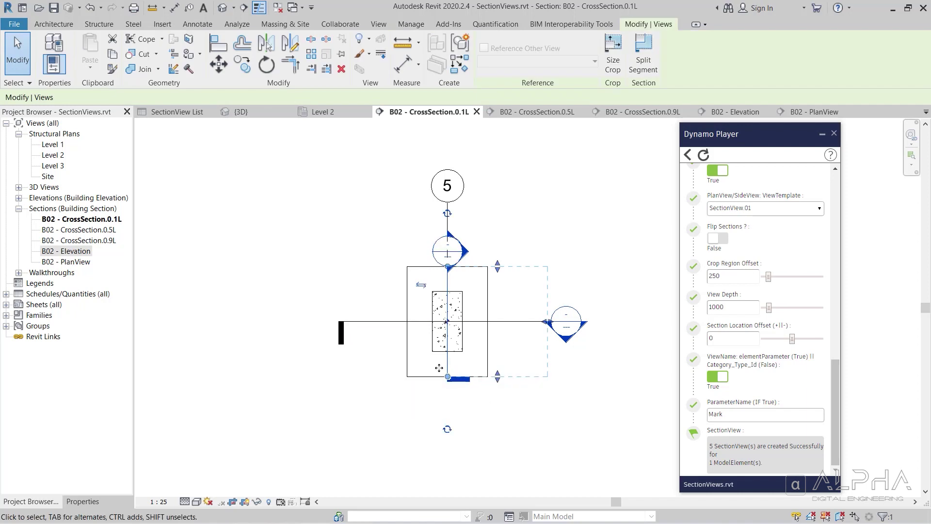
pyautogui.click(517, 403)
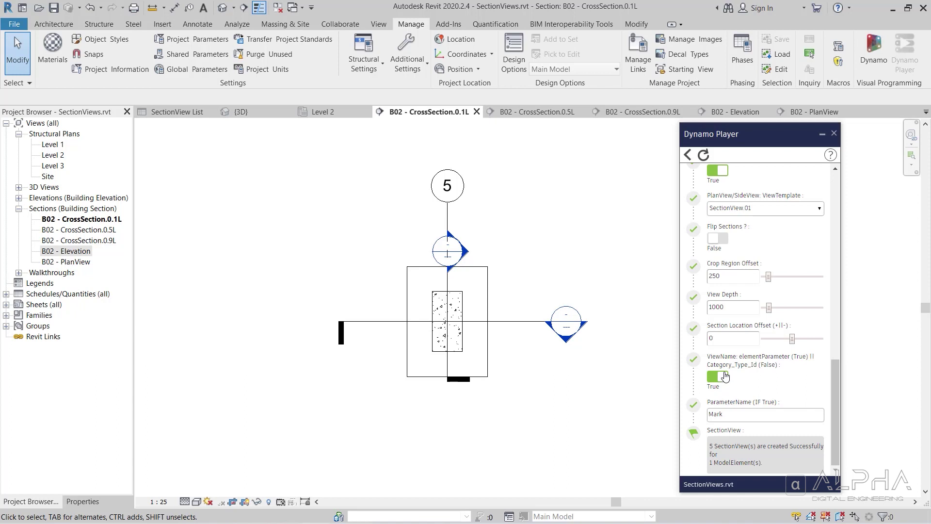
# Step: Confirm the beam's Mark B02 in Properties, then view the SectionView List schedule
pyautogui.click(734, 411)
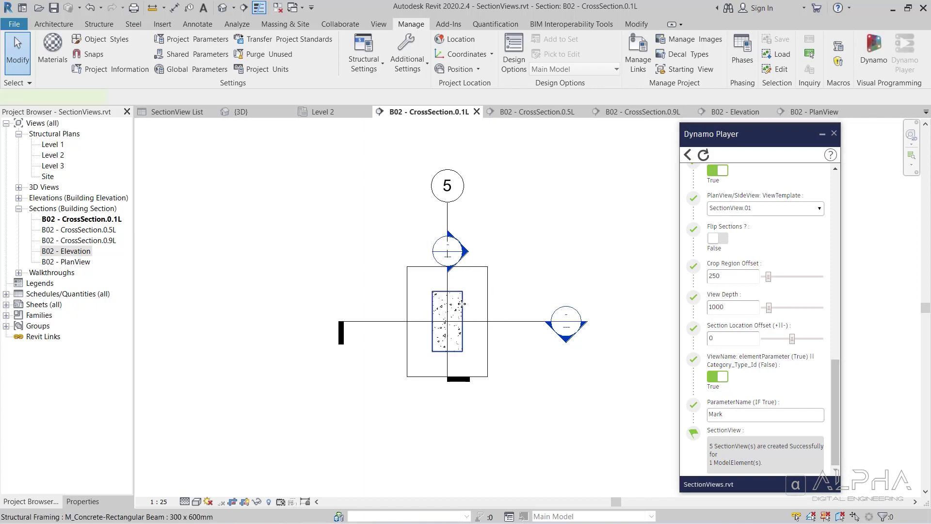
pyautogui.click(457, 303)
pyautogui.click(82, 500)
pyautogui.scroll(-10, 99, 477)
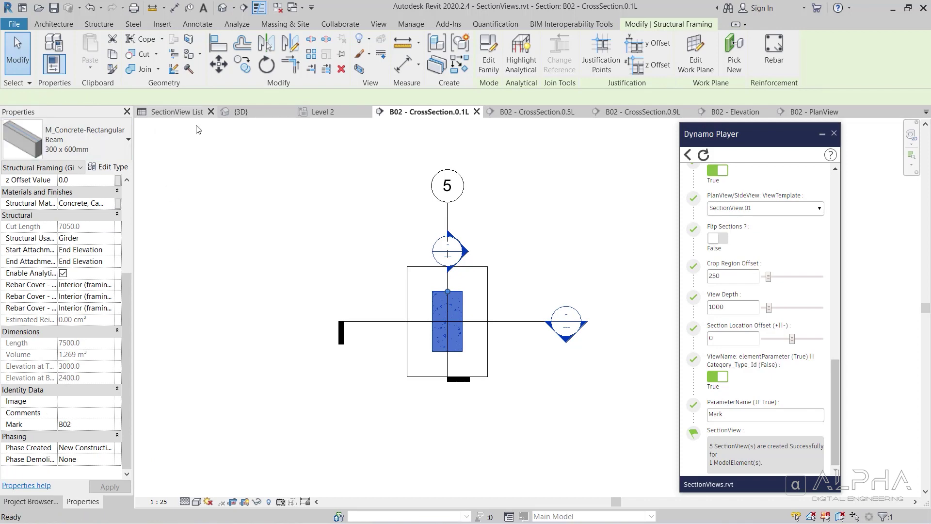
pyautogui.click(176, 111)
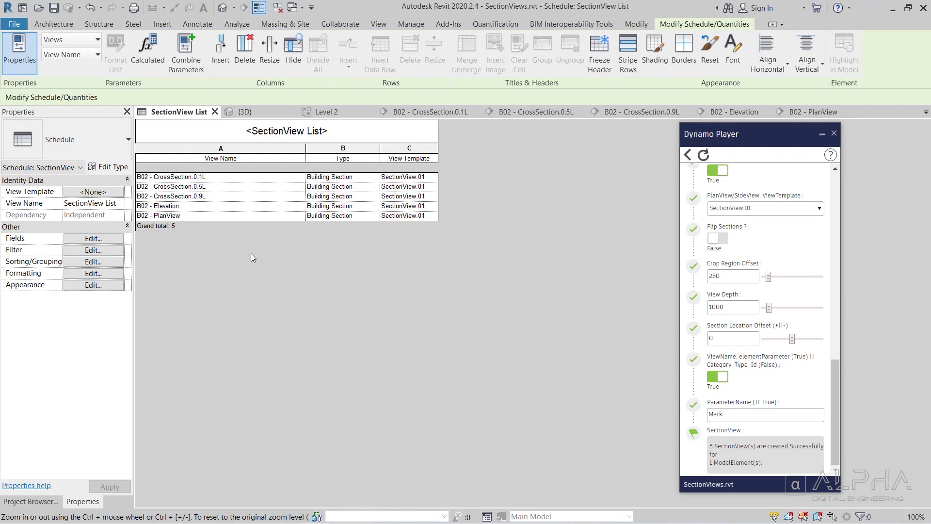
# Step: Set ViewName: elementParameter to False so views are named by category and type ID
pyautogui.click(721, 377)
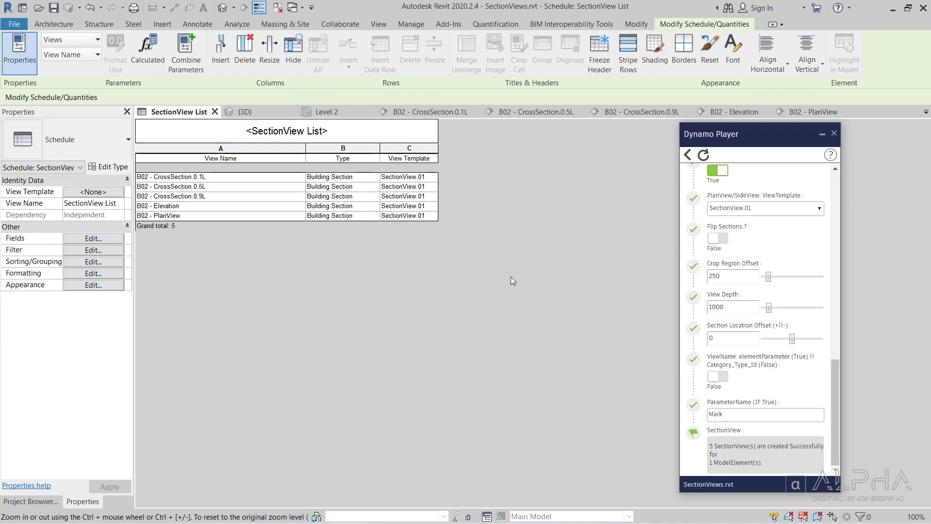
# Step: On Level 2, select beams B01, B03 and wall W01 to check their marks
pyautogui.click(338, 116)
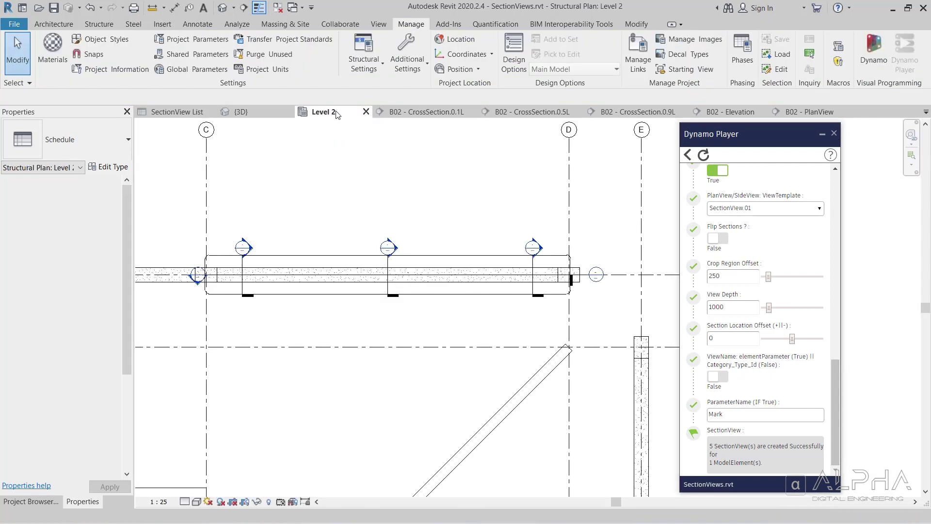
pyautogui.scroll(-3, 439, 195)
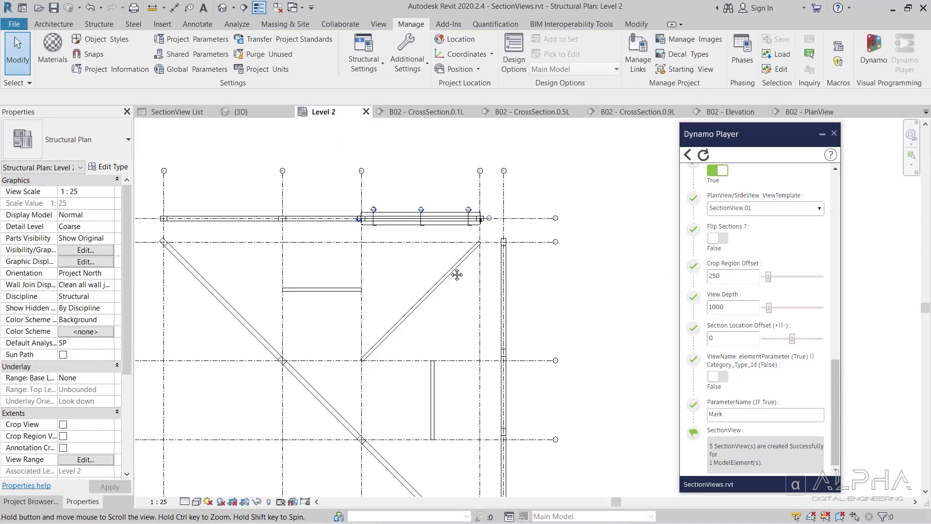
pyautogui.moveTo(455, 272); pyautogui.dragTo(438, 208, button='middle')
pyautogui.scroll(-5, 129, 379)
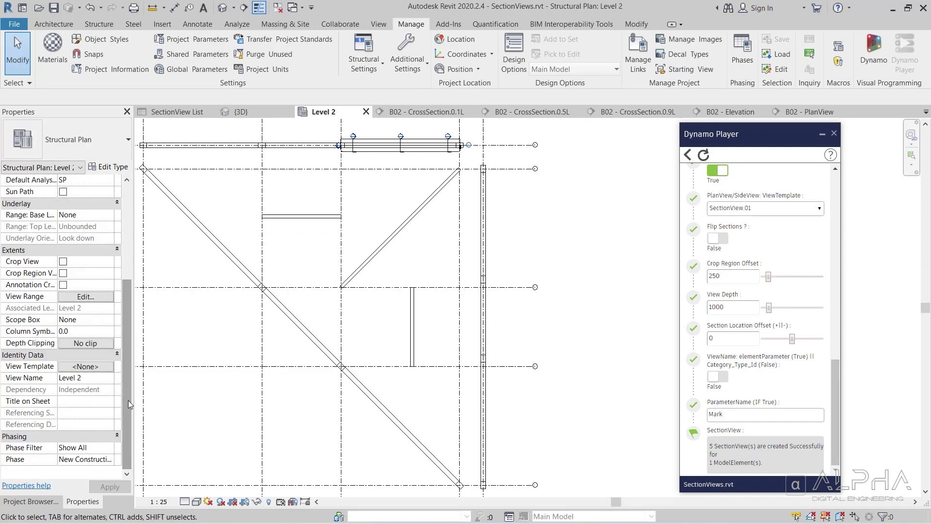
pyautogui.click(486, 409)
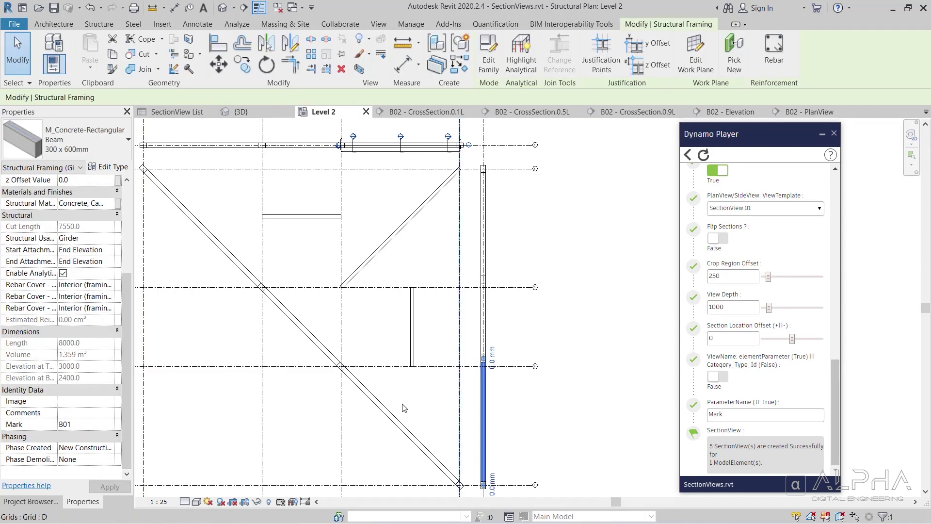
pyautogui.click(380, 406)
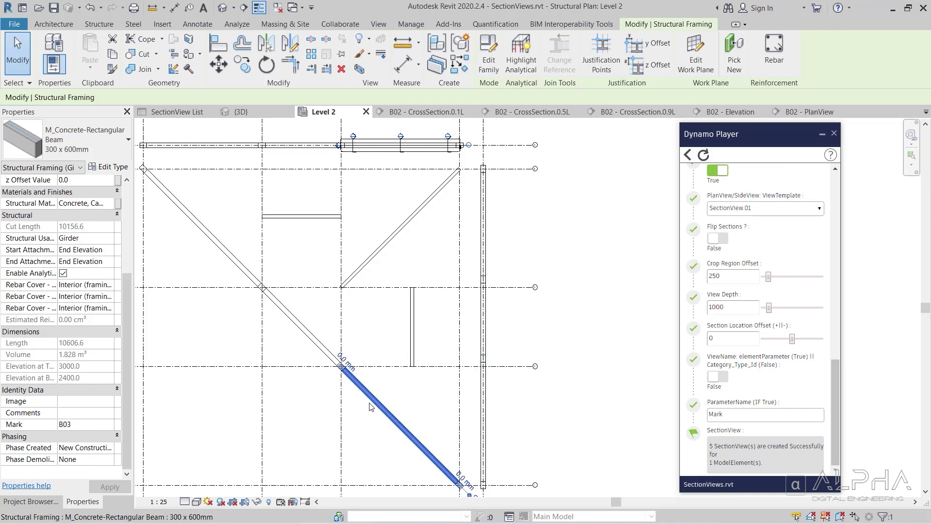
pyautogui.click(412, 335)
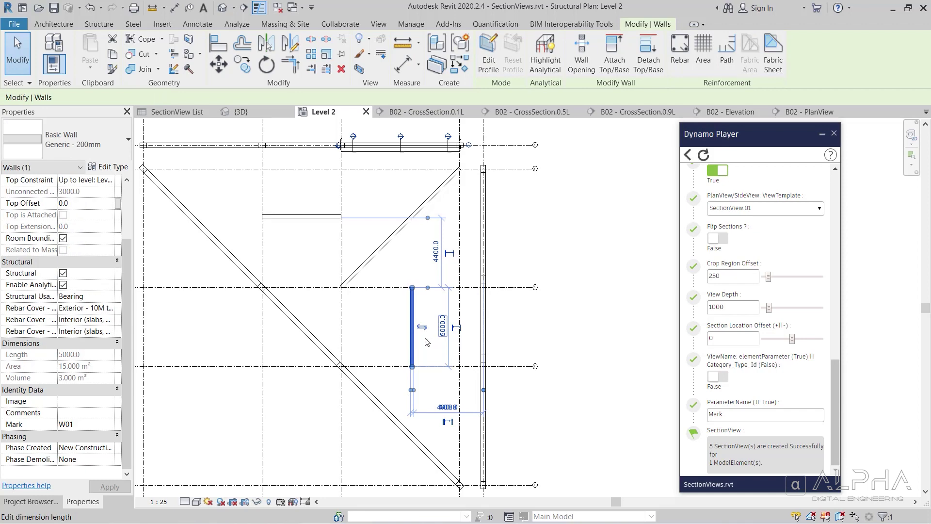
pyautogui.click(388, 240)
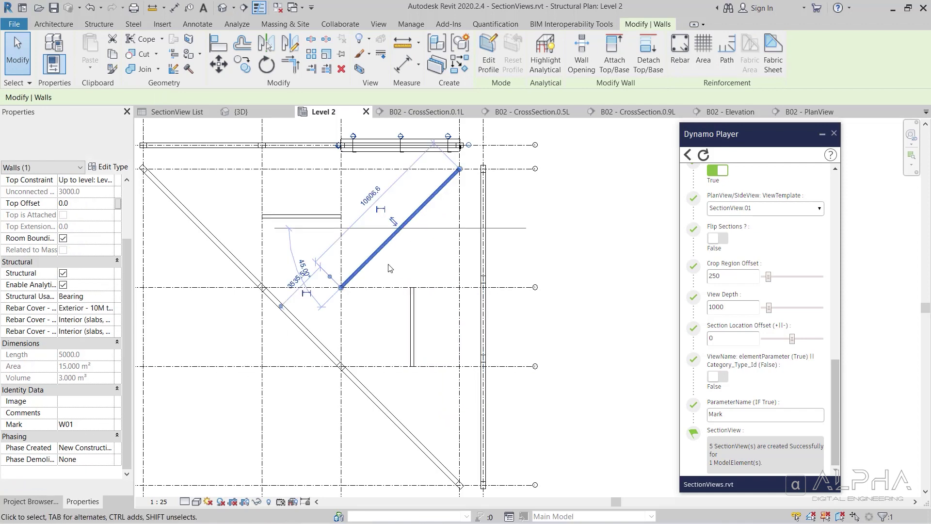
pyautogui.click(519, 254)
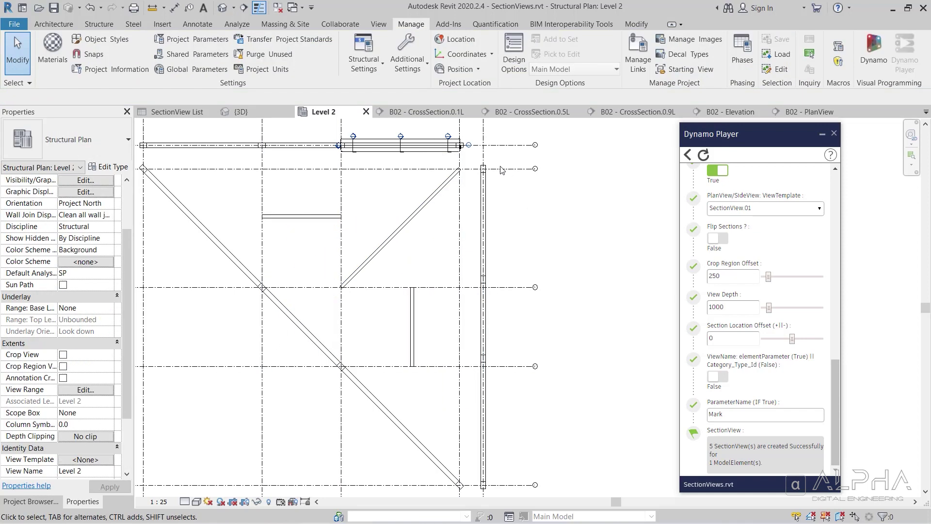
# Step: Check column marks C02 and C03 at A-5 and A-4, then refresh the script
pyautogui.click(484, 170)
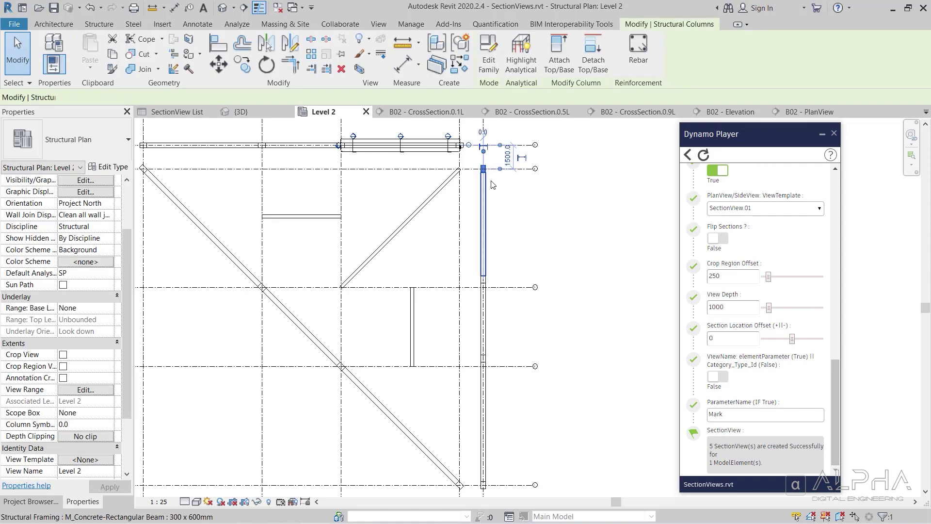
pyautogui.scroll(-3, 526, 288)
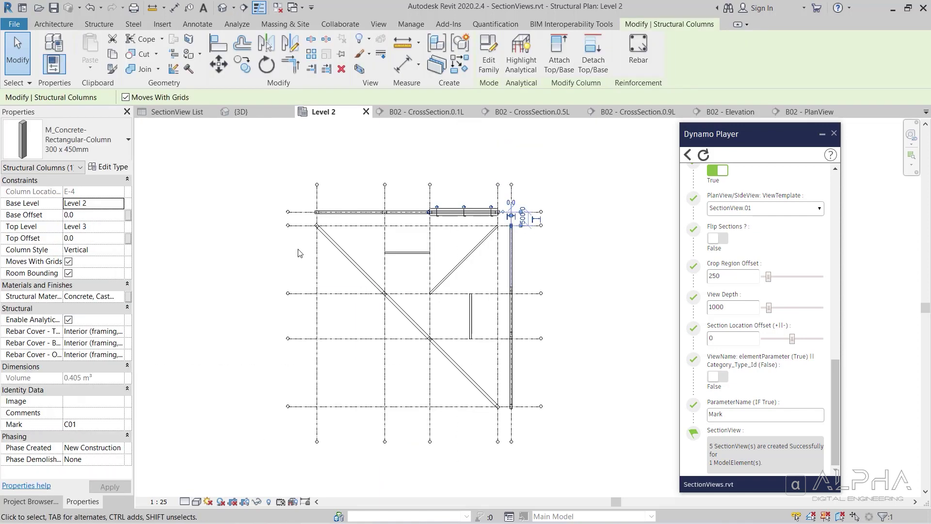
pyautogui.scroll(5, 320, 226)
pyautogui.click(320, 225)
pyautogui.click(313, 211)
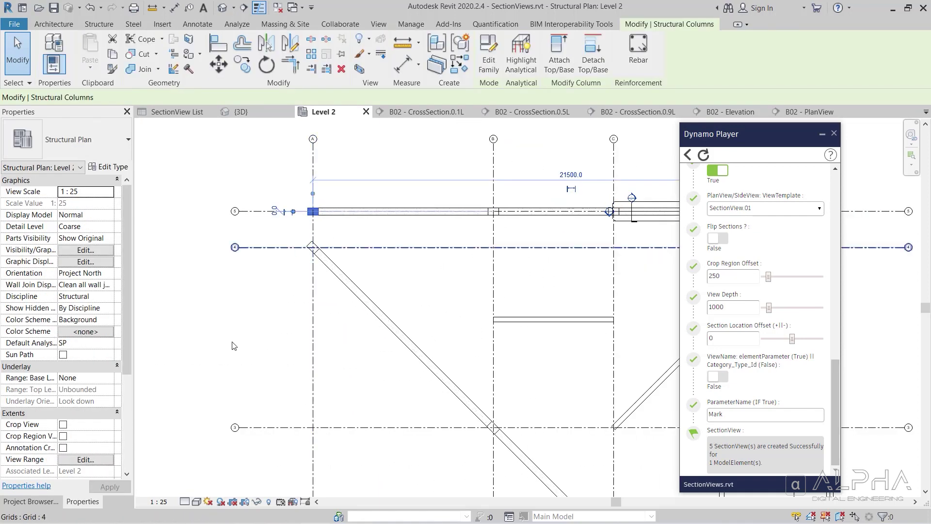
pyautogui.click(301, 272)
pyautogui.click(313, 247)
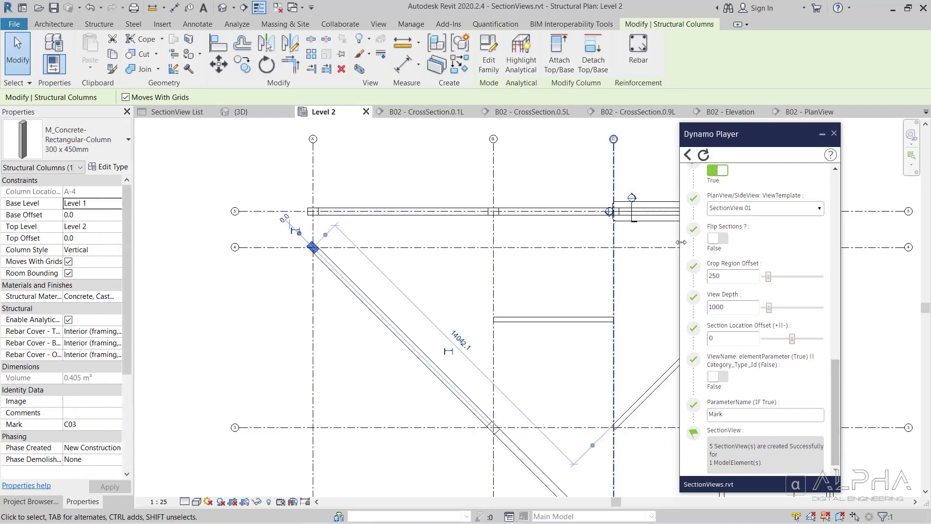
pyautogui.click(704, 154)
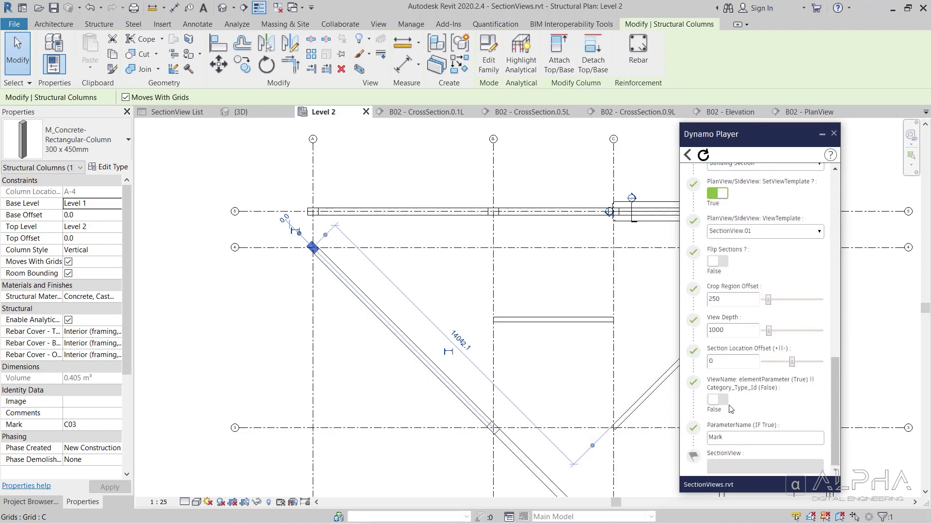
pyautogui.scroll(15, 701, 383)
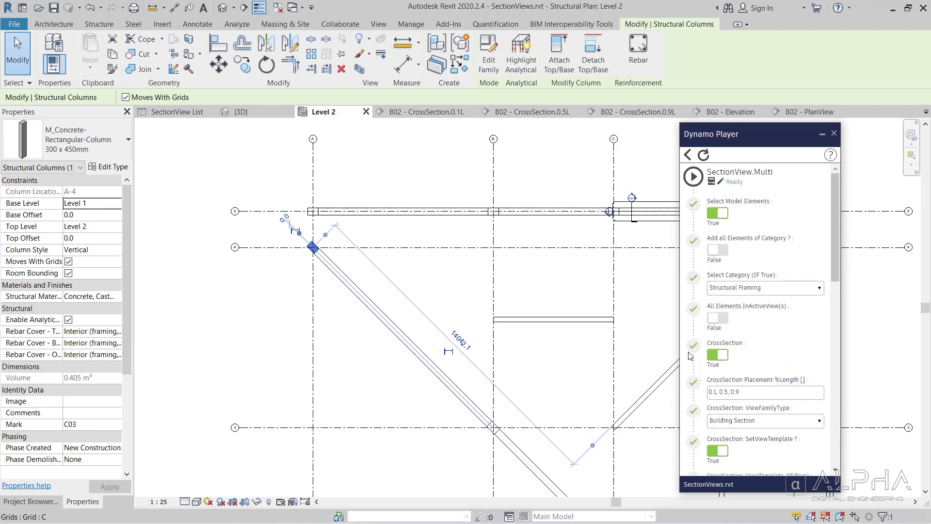
# Step: Run SectionView.Multi on the picked Level 2 beams and walls, creating 35 section views
pyautogui.scroll(-4, 484, 218)
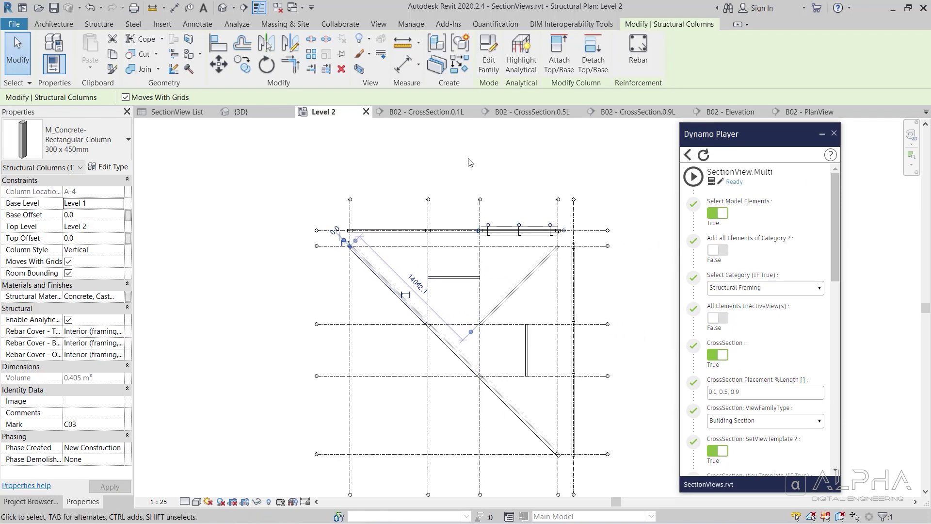
pyautogui.click(445, 164)
pyautogui.click(693, 176)
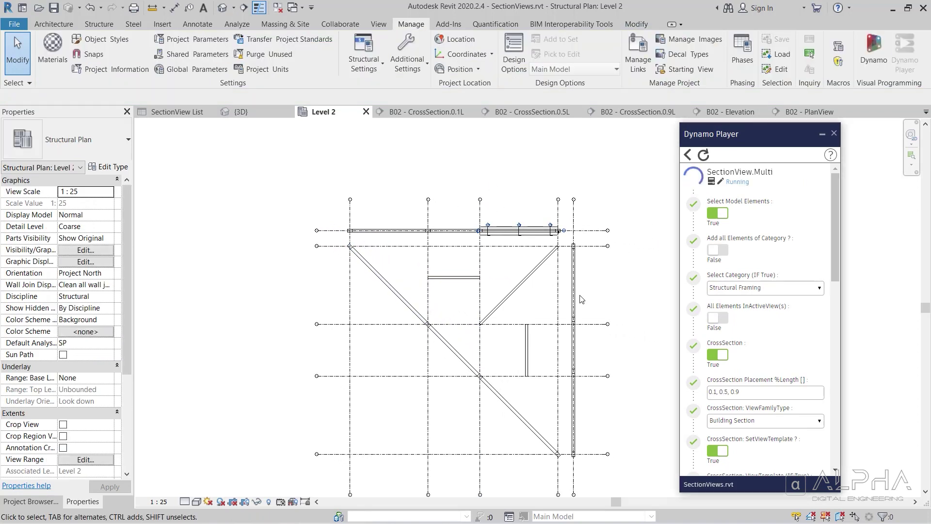
pyautogui.click(574, 407)
pyautogui.click(524, 421)
pyautogui.click(526, 350)
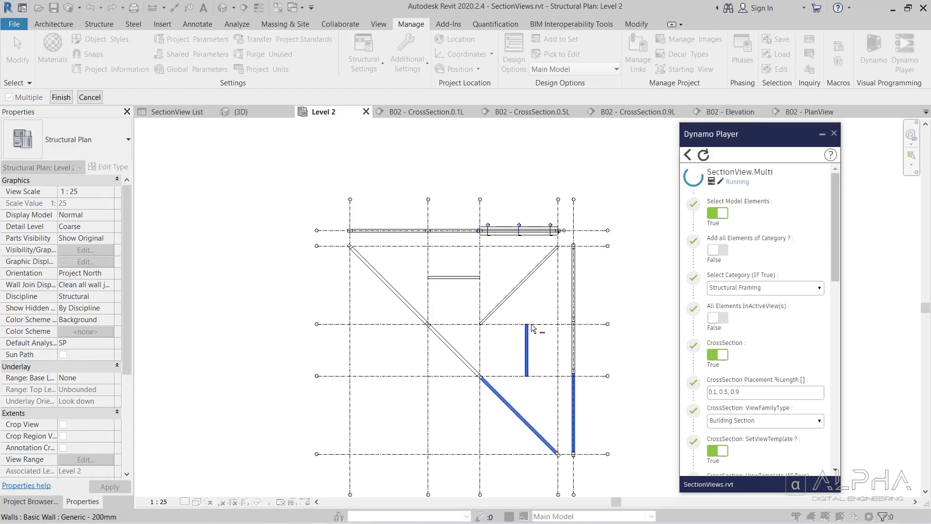
pyautogui.click(519, 285)
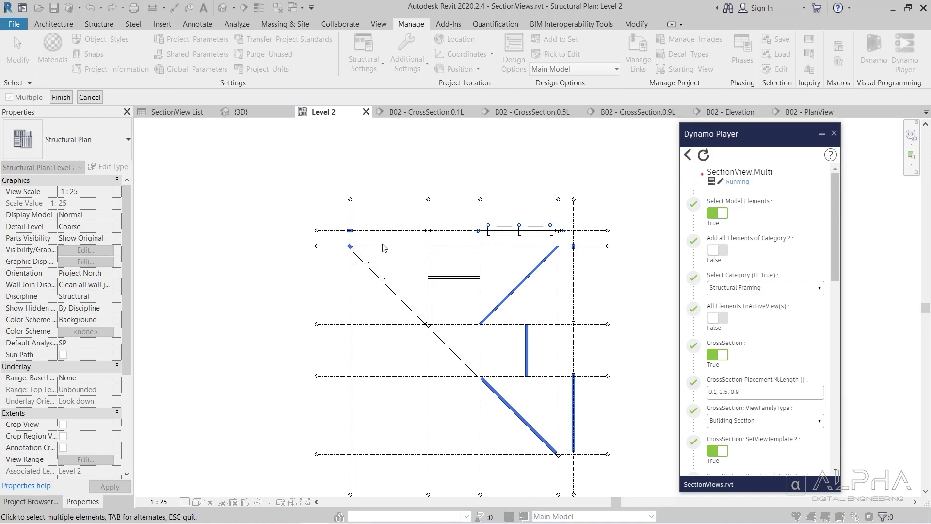
pyautogui.click(62, 97)
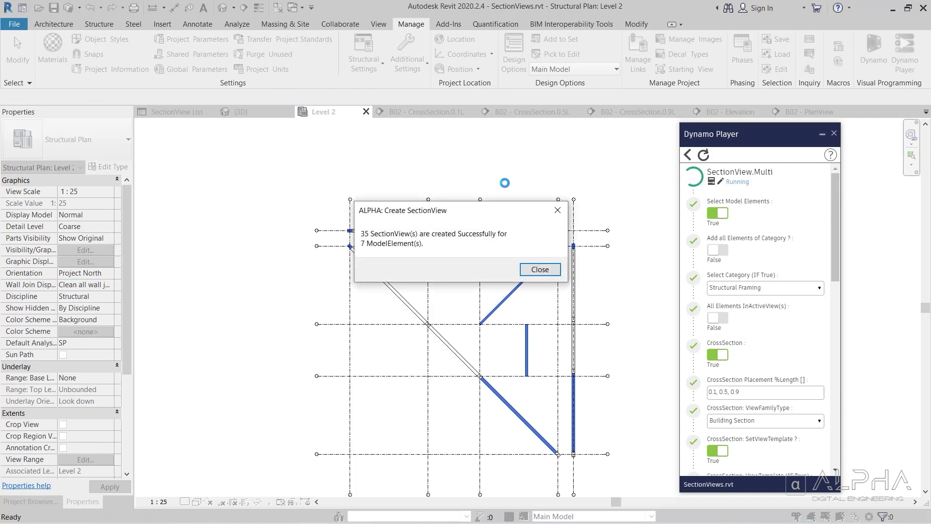
pyautogui.click(540, 269)
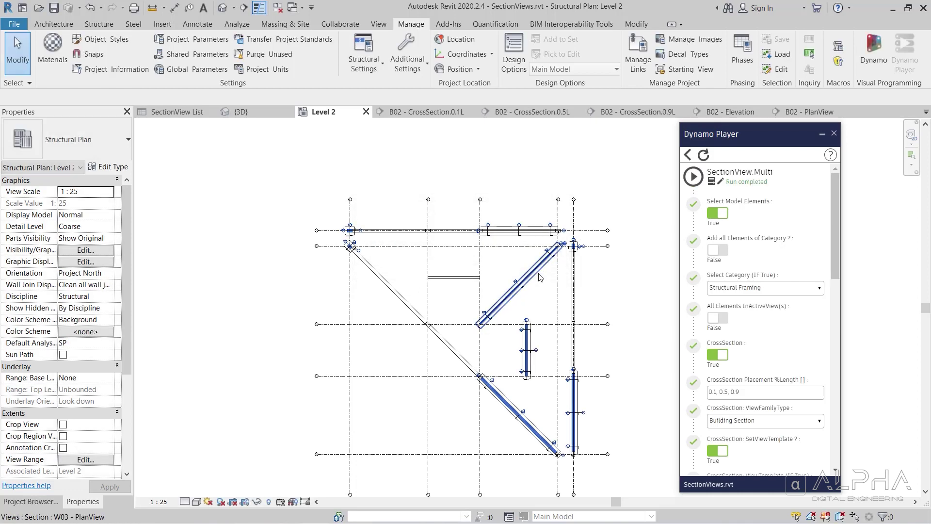
# Step: Inspect the beam section markers around Level 2, then show the Project Browser's generated section views
pyautogui.scroll(5, 553, 430)
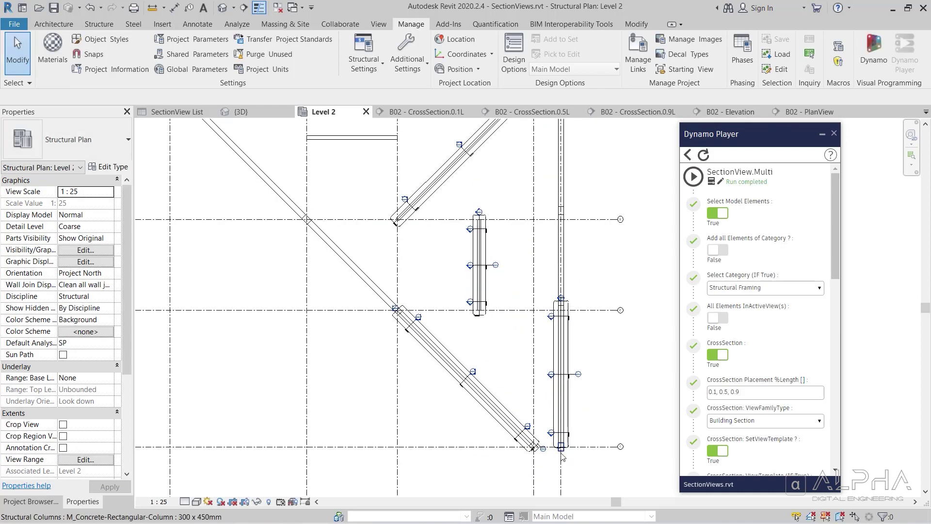
pyautogui.moveTo(601, 315); pyautogui.dragTo(660, 218, button='middle')
pyautogui.scroll(-2, 590, 330)
pyautogui.moveTo(362, 306); pyautogui.dragTo(516, 303, button='middle')
pyautogui.scroll(-1, 407, 368)
pyautogui.scroll(2, 516, 303)
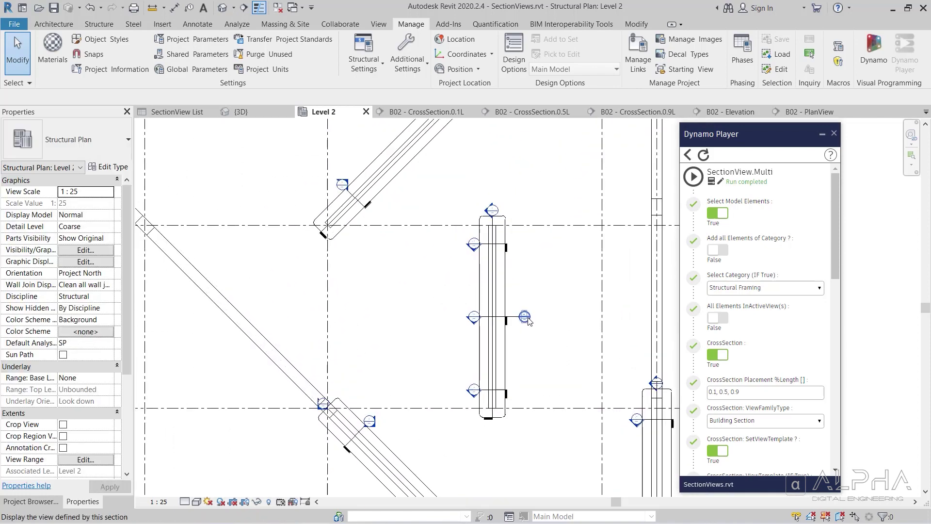
pyautogui.moveTo(529, 189); pyautogui.dragTo(513, 308, button='middle')
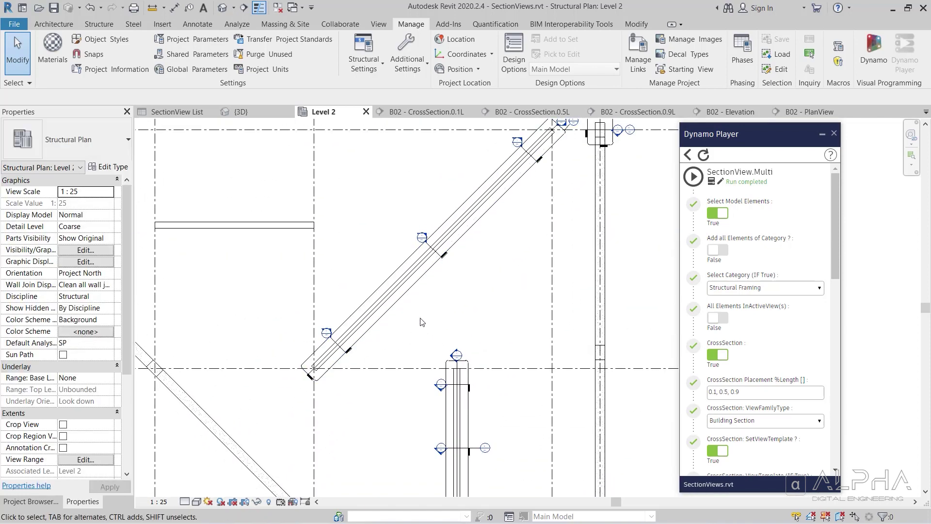
pyautogui.moveTo(511, 252); pyautogui.dragTo(421, 383, button='middle')
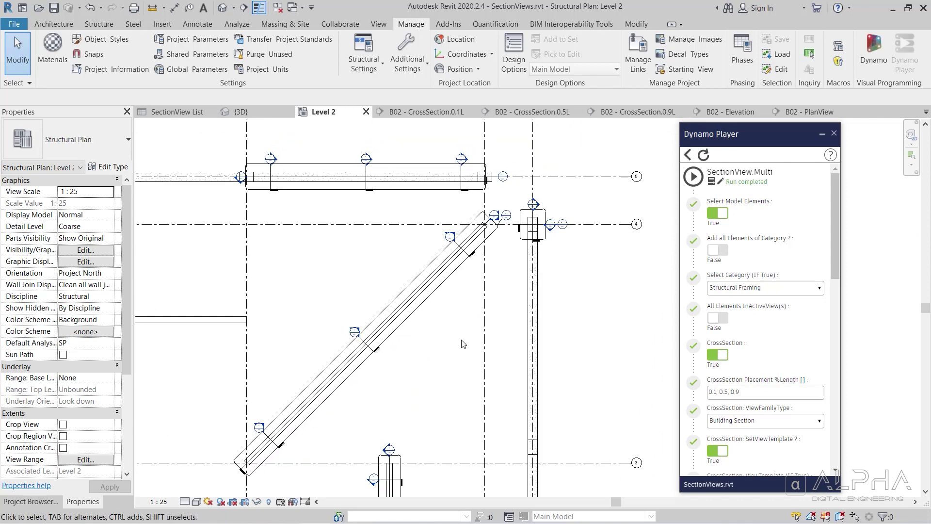
pyautogui.scroll(-2, 484, 331)
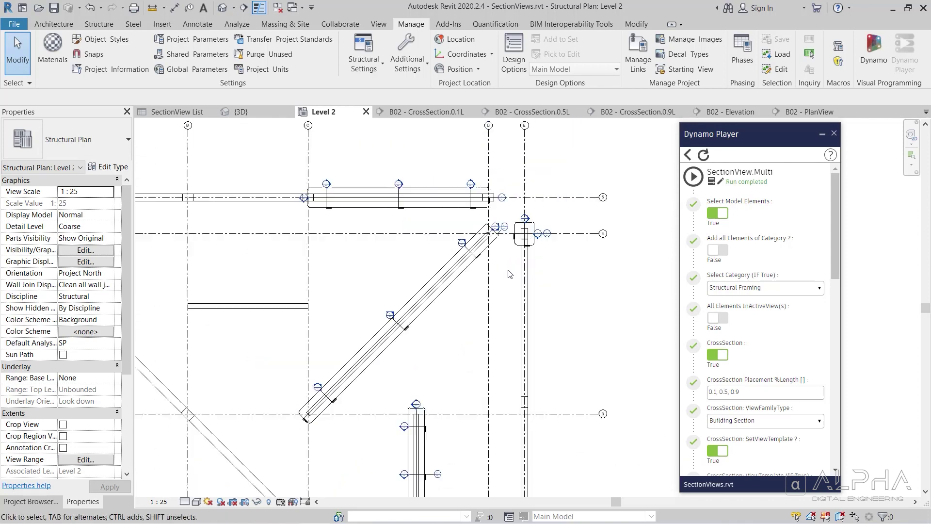
pyautogui.scroll(-1, 377, 288)
pyautogui.scroll(2, 379, 288)
pyautogui.moveTo(378, 288); pyautogui.dragTo(320, 247, button='middle')
pyautogui.scroll(3, 311, 239)
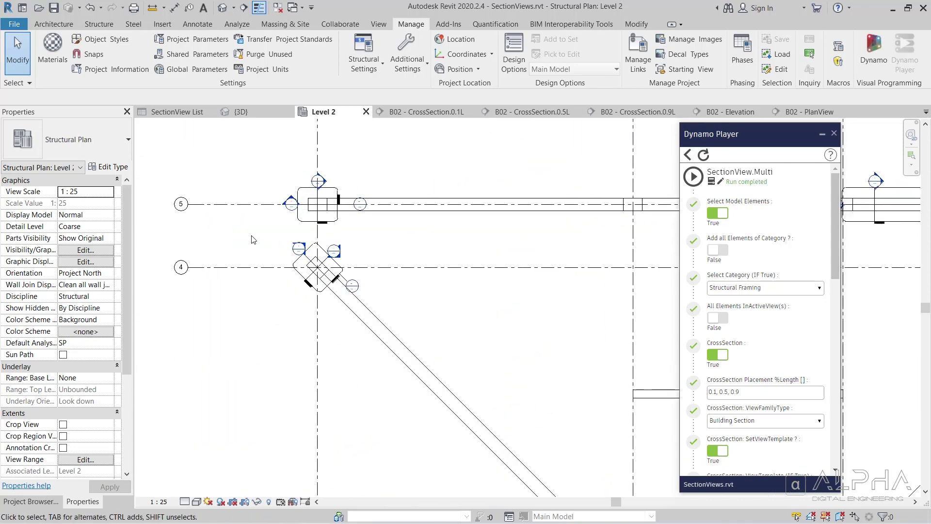
pyautogui.click(44, 501)
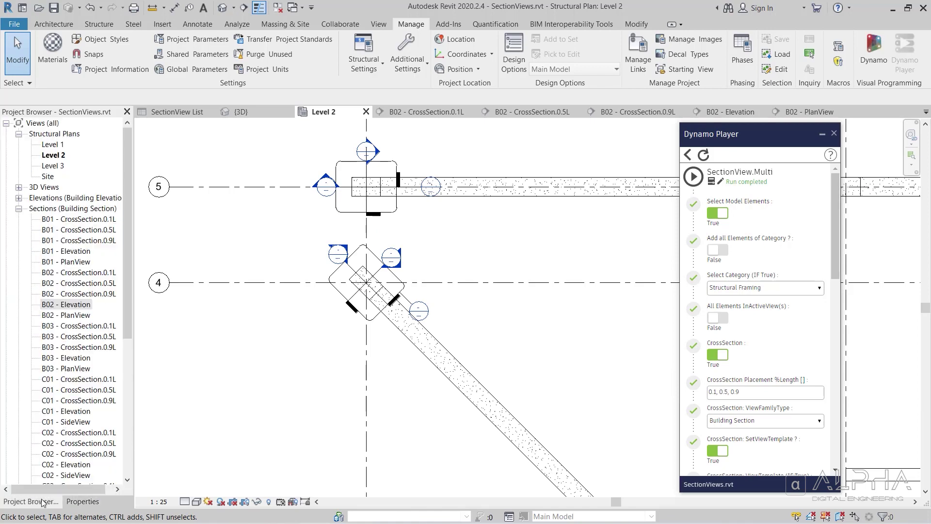
# Step: Open the SectionView List schedule and replace the cross-section placement values with 0.8, 0.2
pyautogui.click(177, 112)
pyautogui.scroll(-3, 469, 227)
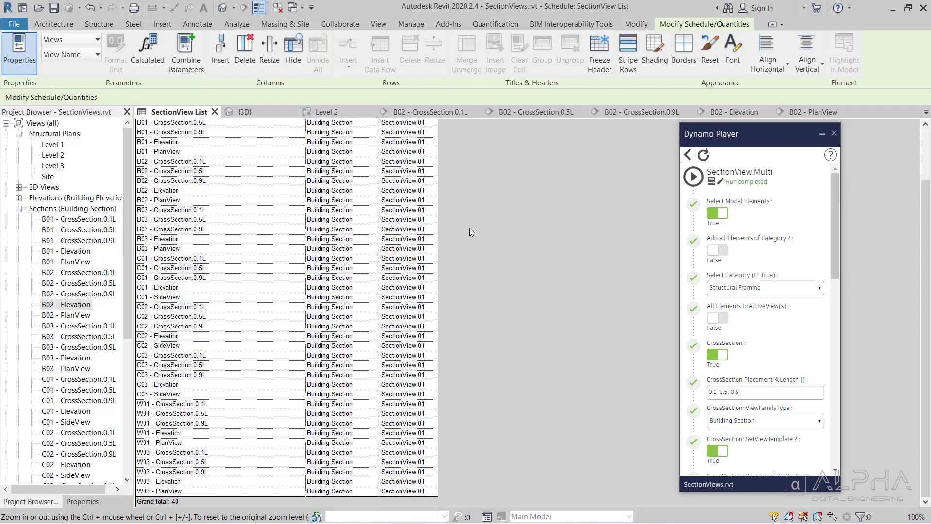
pyautogui.scroll(3, 470, 228)
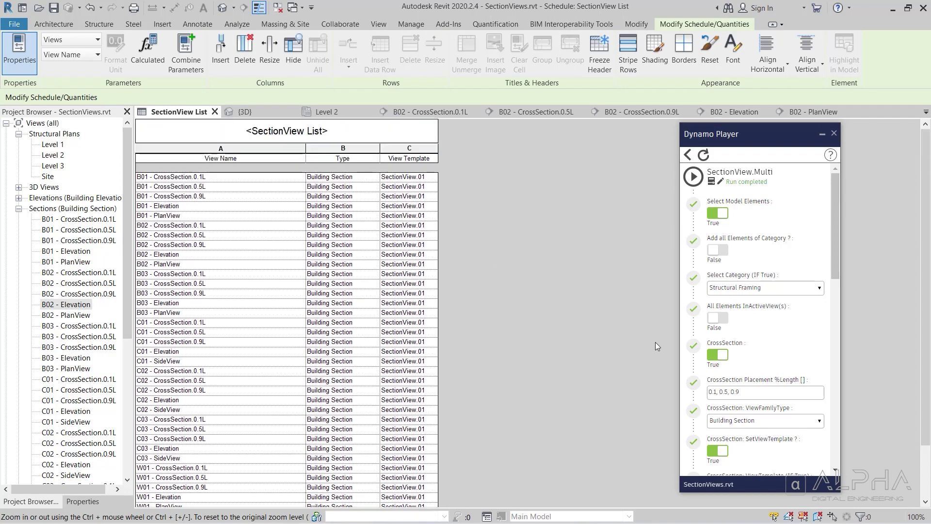
pyautogui.tripleClick(749, 392)
pyautogui.write('0.8, 0.2')
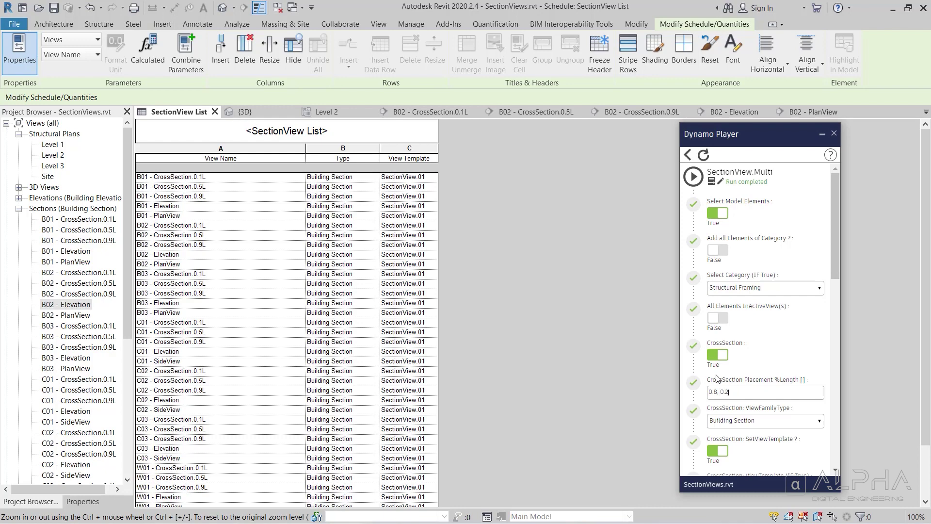
# Step: Turn off the Elevation view template, PlanView creation and the ViewName option in the script inputs
pyautogui.scroll(-5, 694, 373)
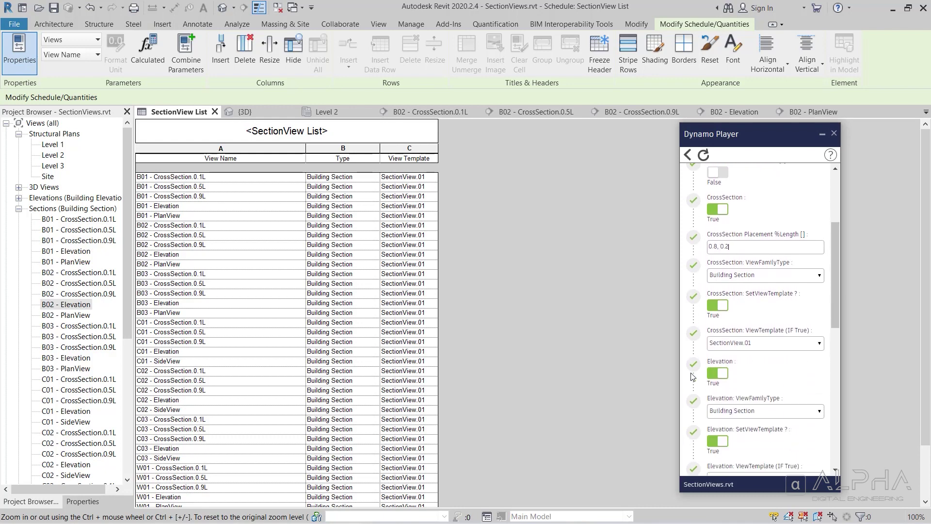
pyautogui.scroll(-2, 693, 376)
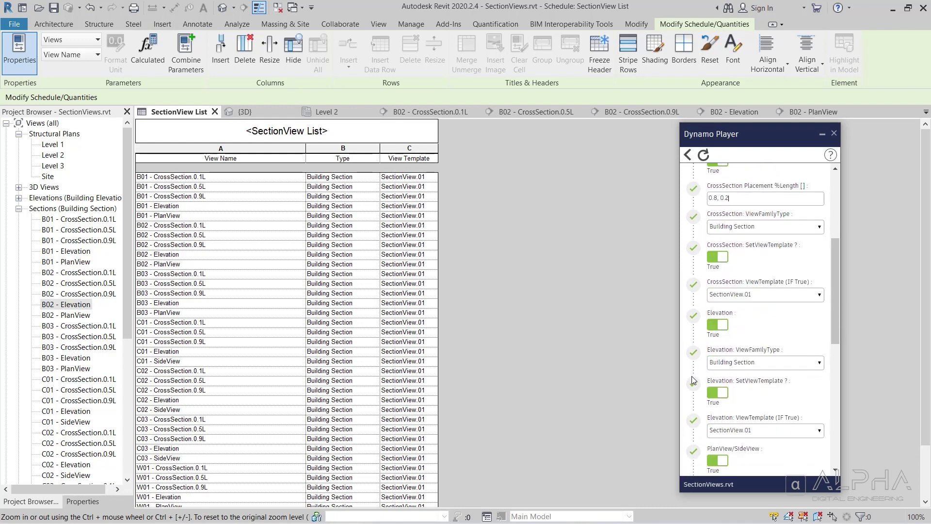
pyautogui.click(717, 393)
pyautogui.scroll(-5, 720, 399)
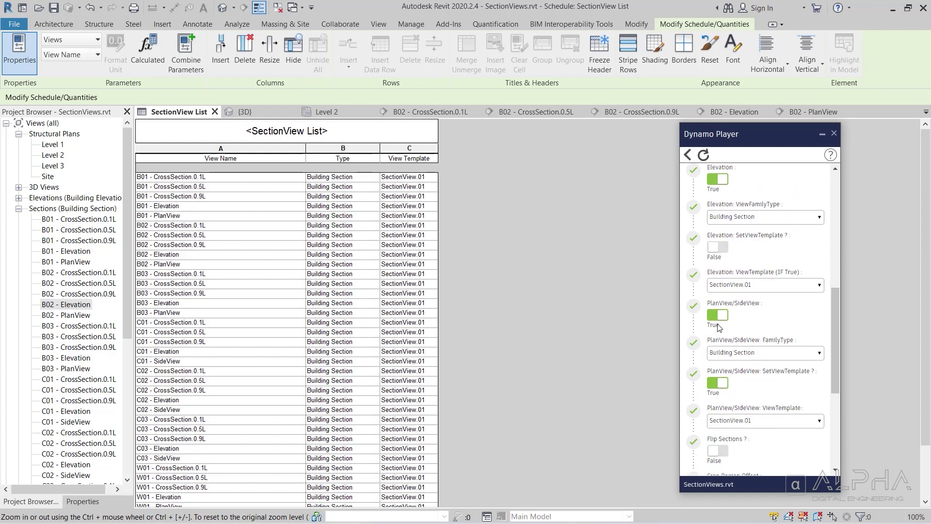
pyautogui.click(718, 315)
pyautogui.scroll(-5, 692, 320)
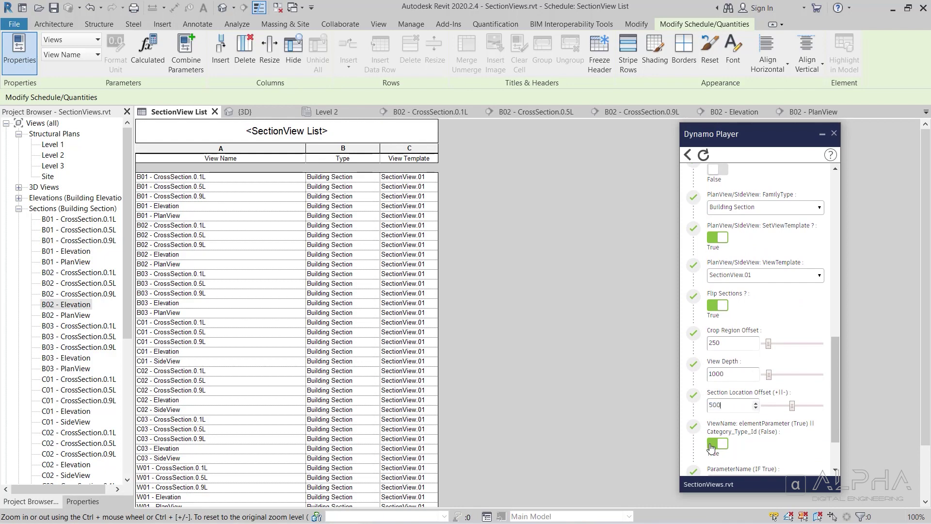
pyautogui.click(710, 445)
pyautogui.scroll(-3, 694, 425)
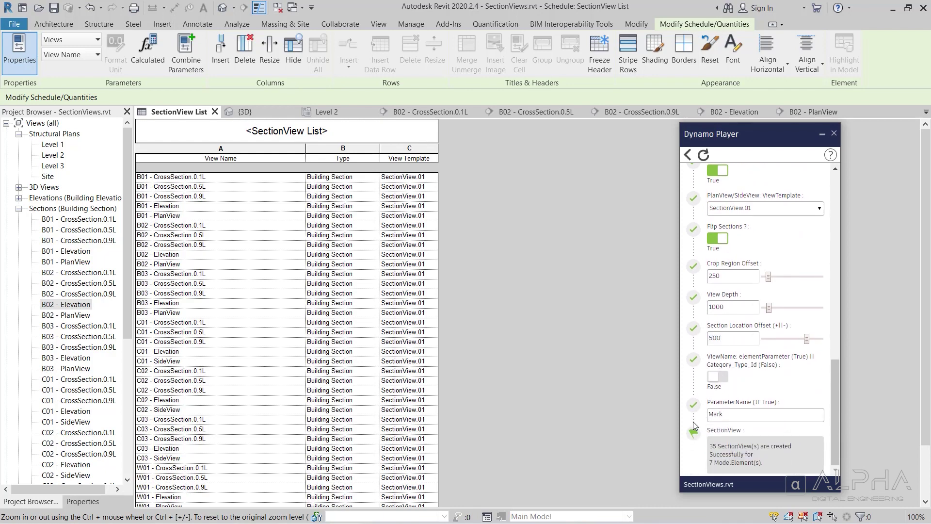
pyautogui.scroll(5, 694, 425)
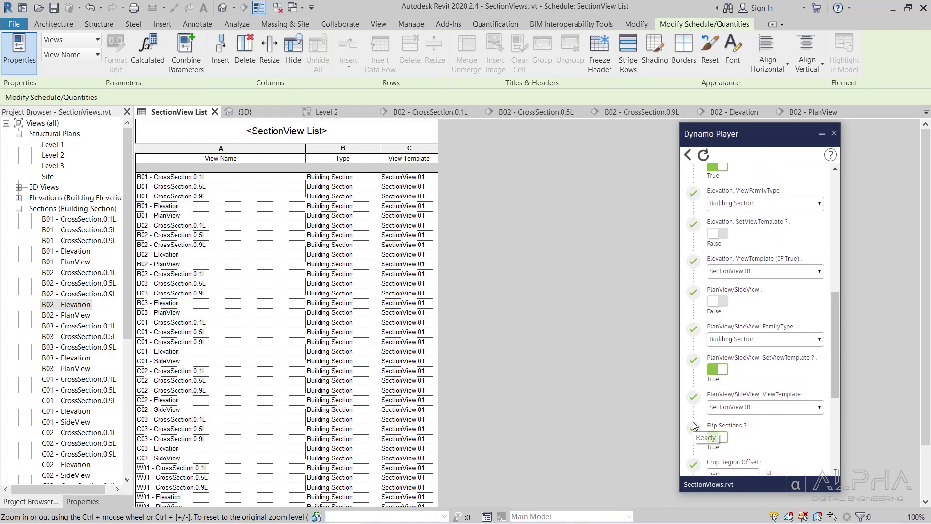
pyautogui.scroll(10, 694, 424)
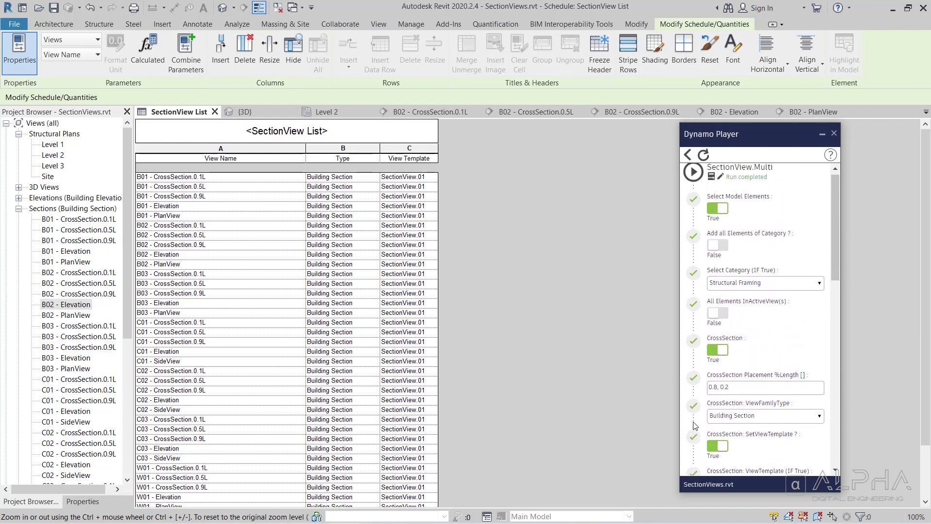
# Step: Run the section script on the short Generic 200 mm wall in the Level 2 plan
pyautogui.click(361, 113)
pyautogui.scroll(-6, 373, 256)
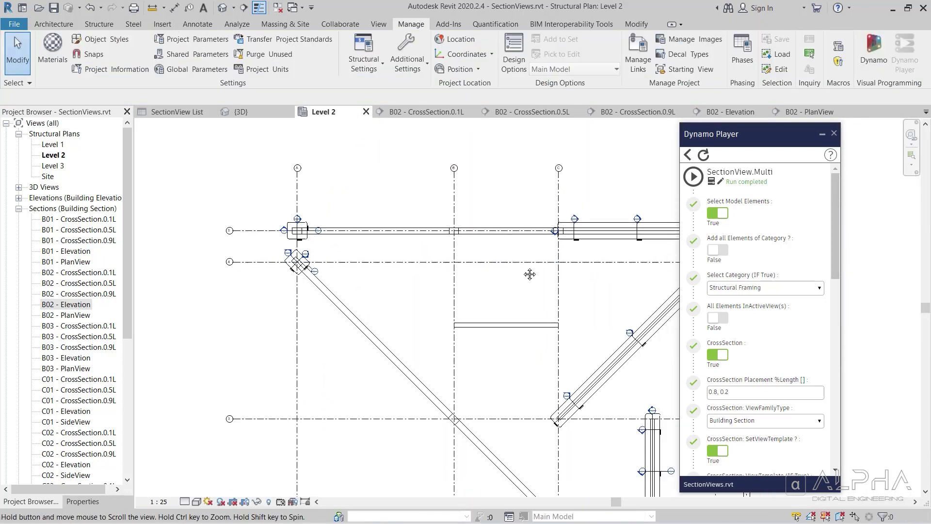
pyautogui.moveTo(463, 256); pyautogui.dragTo(441, 242, button='middle')
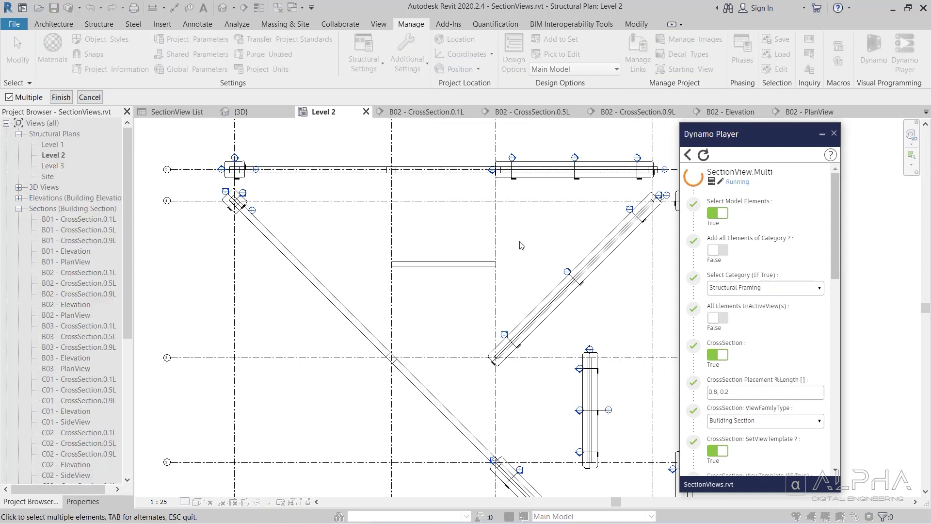
pyautogui.click(456, 265)
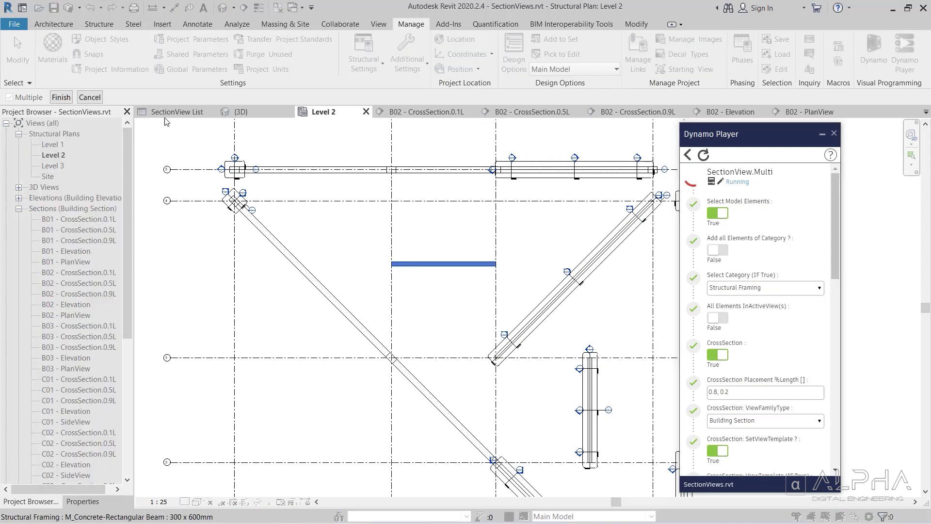
pyautogui.press('Return')
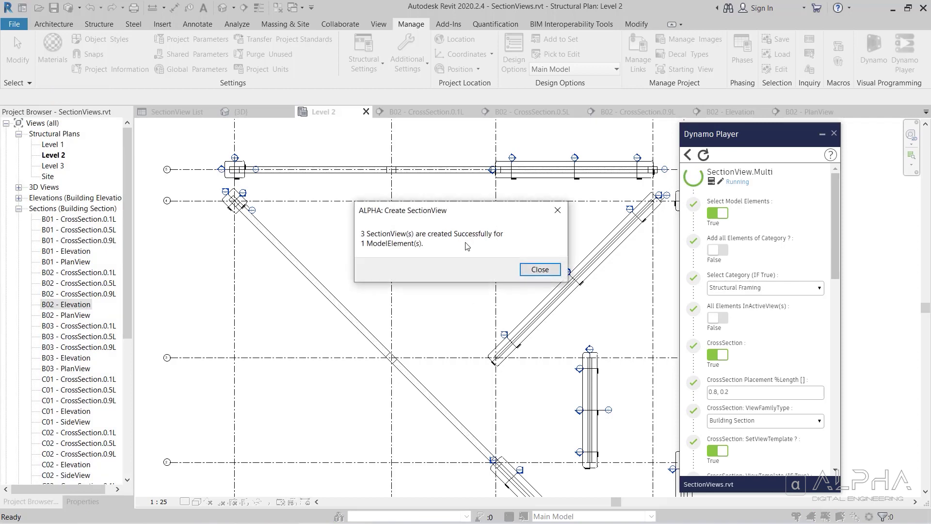
pyautogui.click(530, 274)
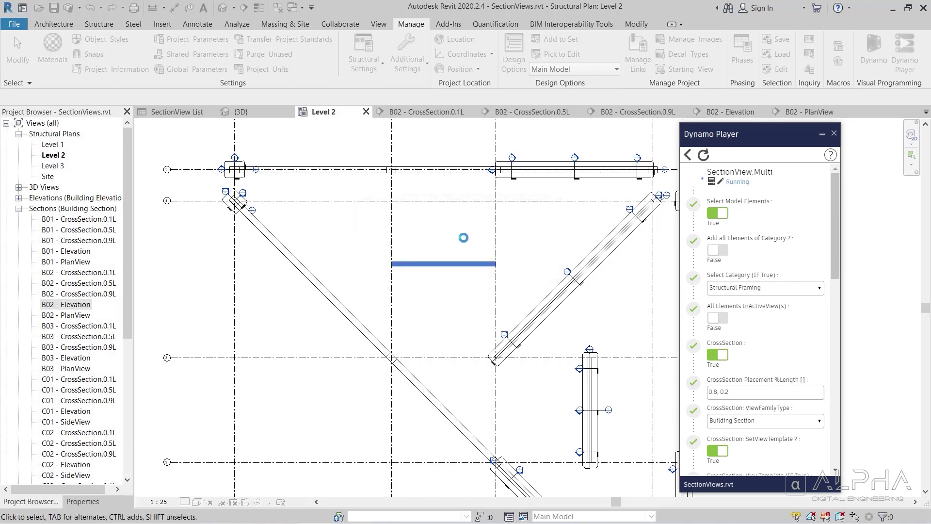
pyautogui.click(475, 291)
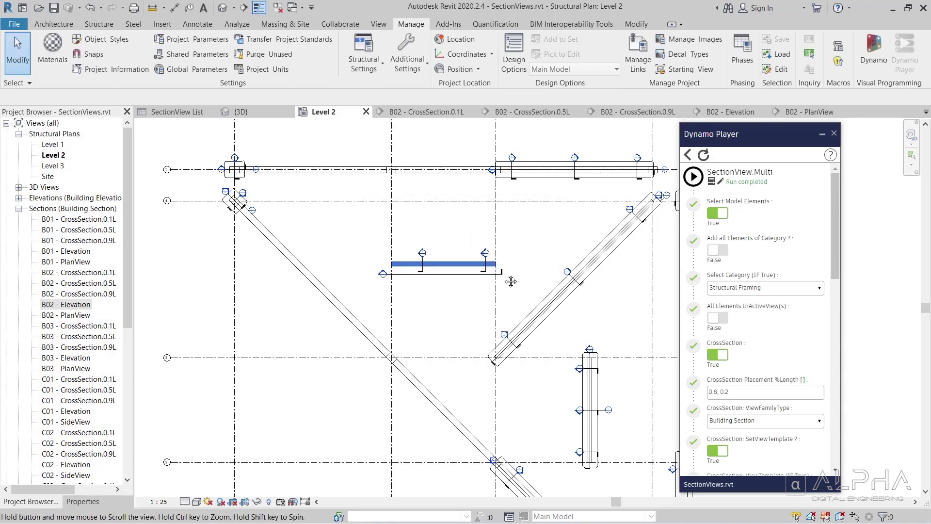
# Step: Review the new wall section marks and the SectionView List schedule, now totalling 43 views
pyautogui.scroll(3, 473, 286)
pyautogui.moveTo(462, 276); pyautogui.dragTo(429, 309, button='middle')
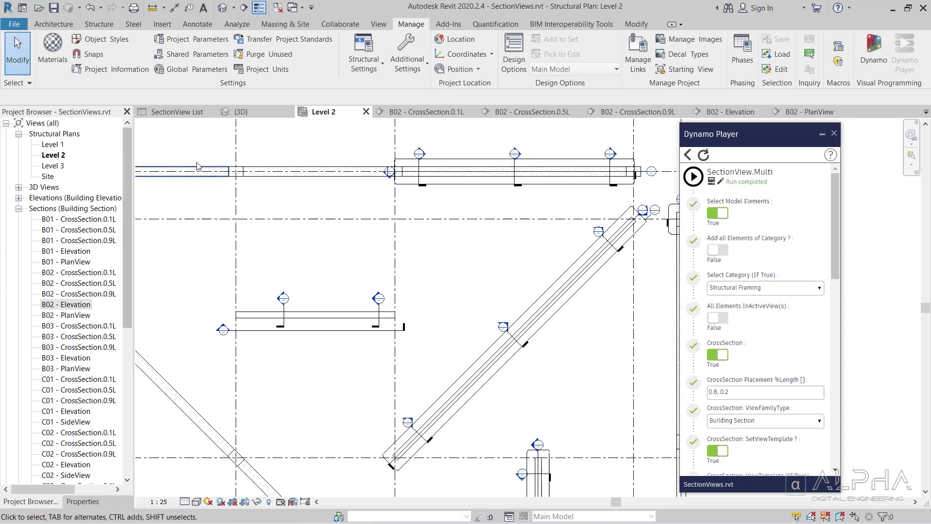
pyautogui.click(177, 112)
pyautogui.scroll(-3, 455, 241)
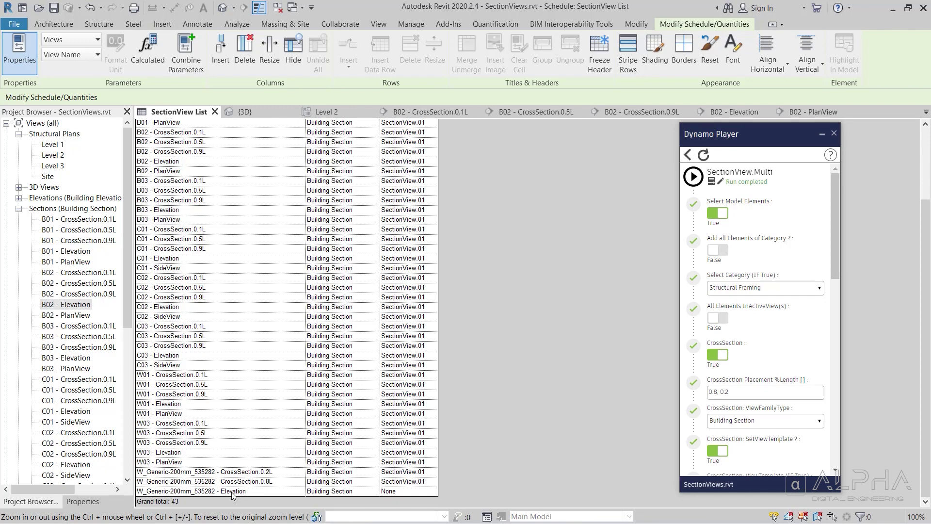
# Step: Switch to the 3D view and cancel the pending footing selection
pyautogui.click(287, 115)
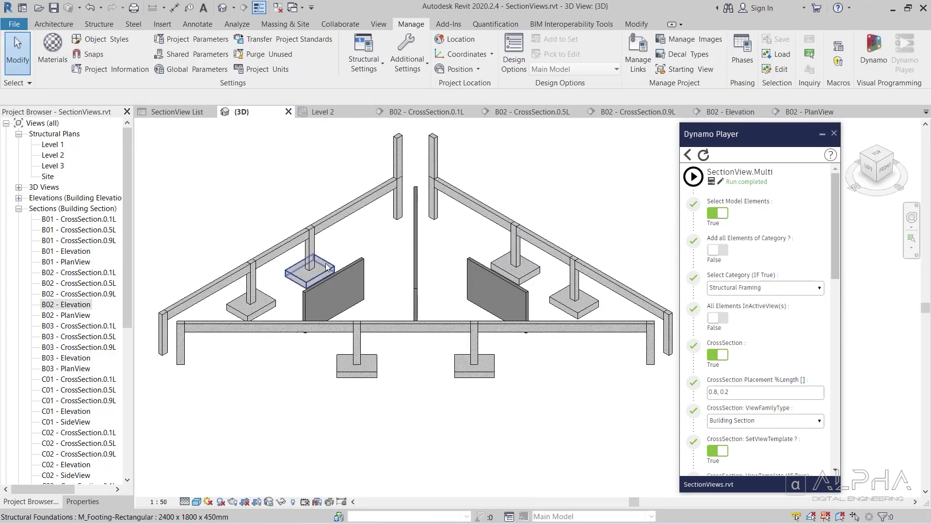
pyautogui.rightClick(545, 164)
pyautogui.click(554, 162)
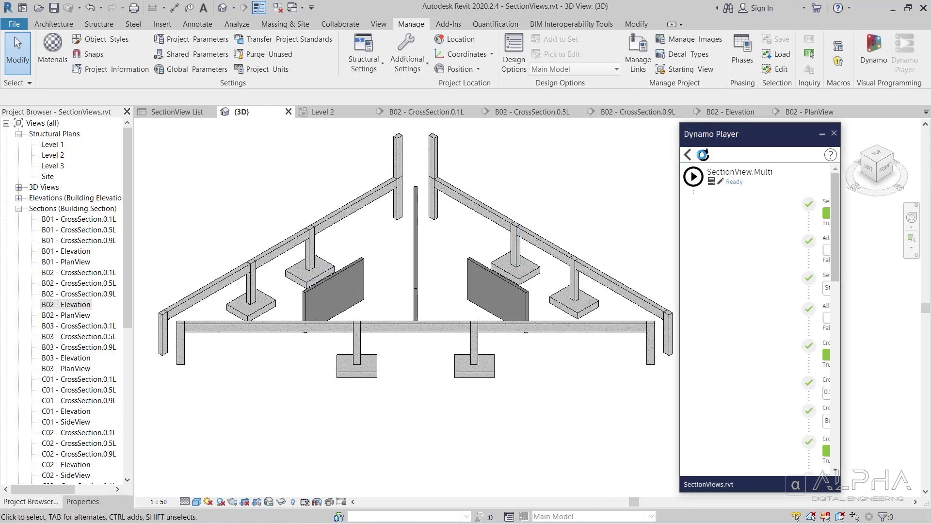
# Step: Set SectionView.Multi placement to 0.1, cross-section view type Detail, and view names from a parameter
pyautogui.moveTo(740, 393); pyautogui.dragTo(718, 393)
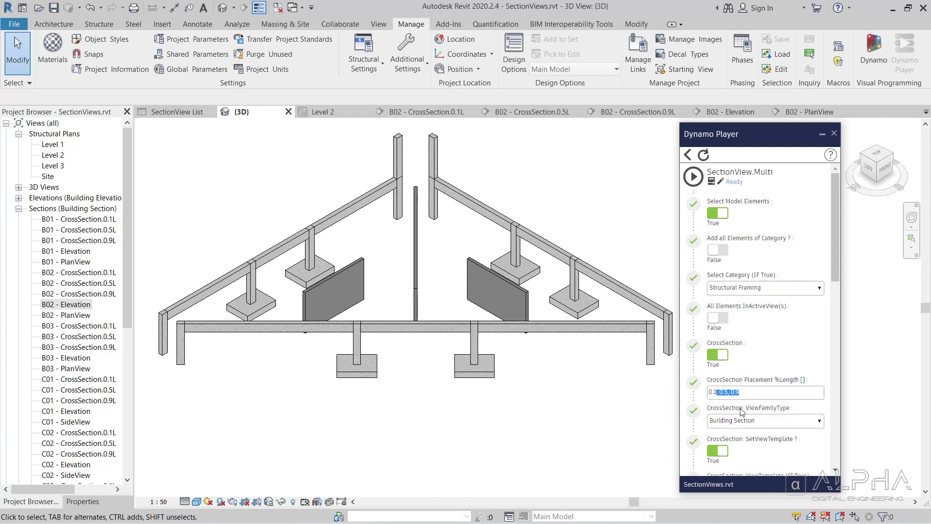
pyautogui.press('BackSpace')
pyautogui.scroll(-2, 735, 379)
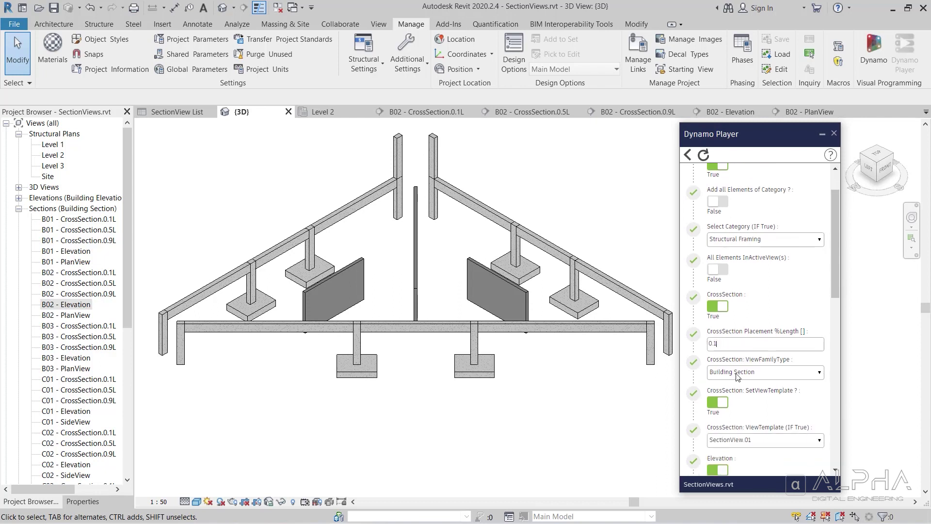
pyautogui.click(736, 376)
pyautogui.click(733, 248)
pyautogui.scroll(-10, 727, 303)
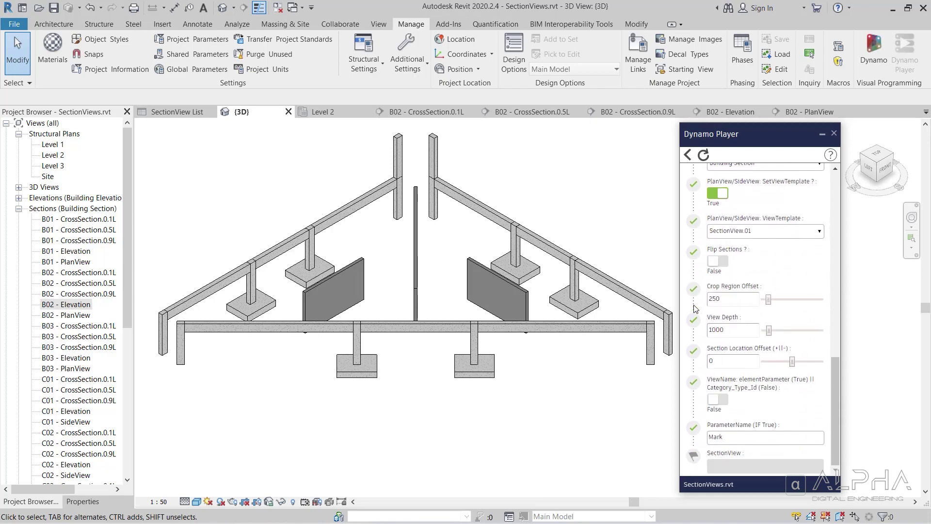
pyautogui.click(718, 399)
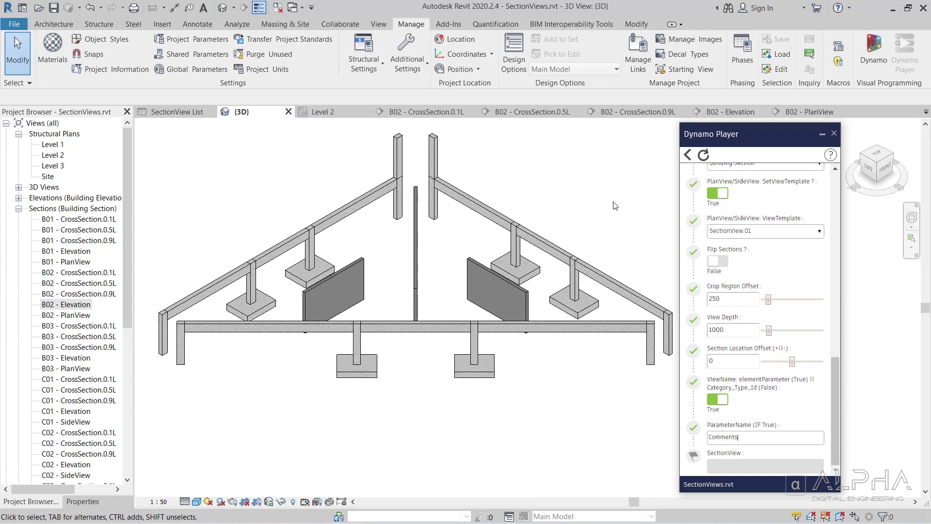
# Step: Check the Comments values of the right, left and front footings in Properties
pyautogui.click(86, 500)
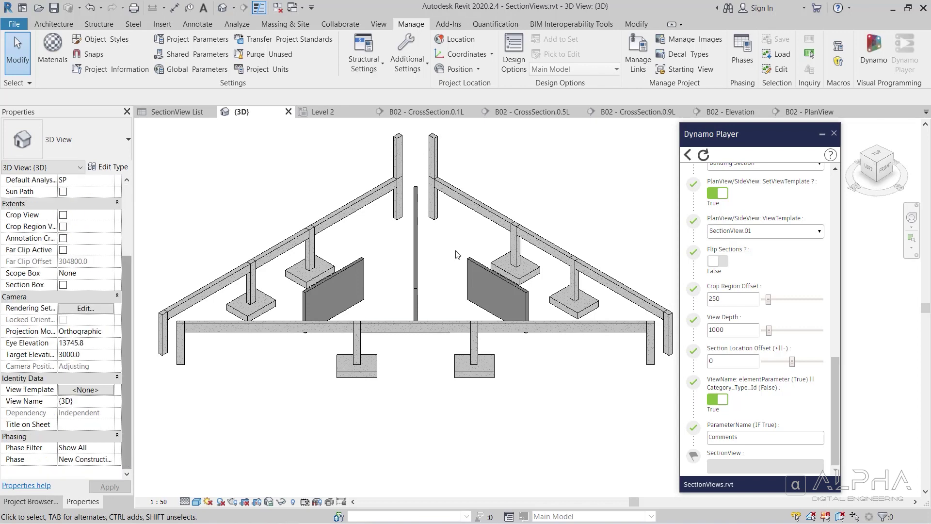
pyautogui.click(515, 268)
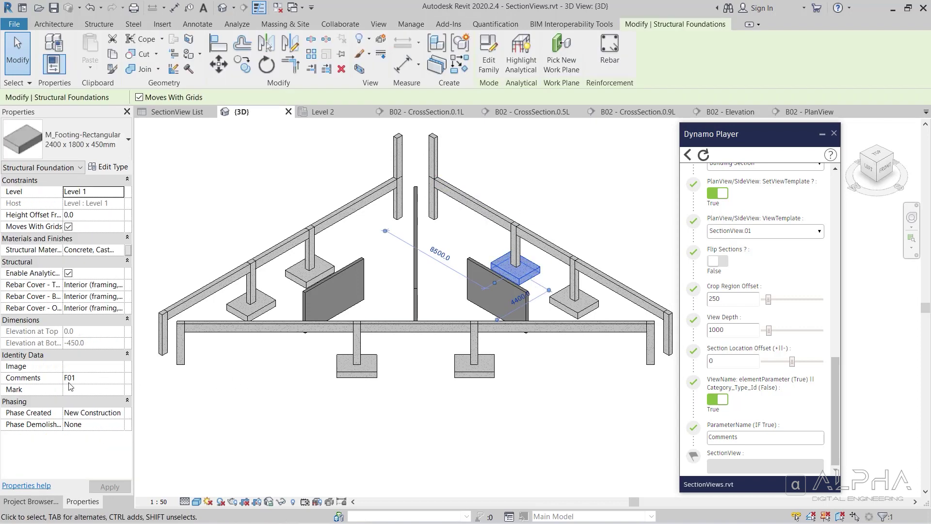
pyautogui.click(270, 308)
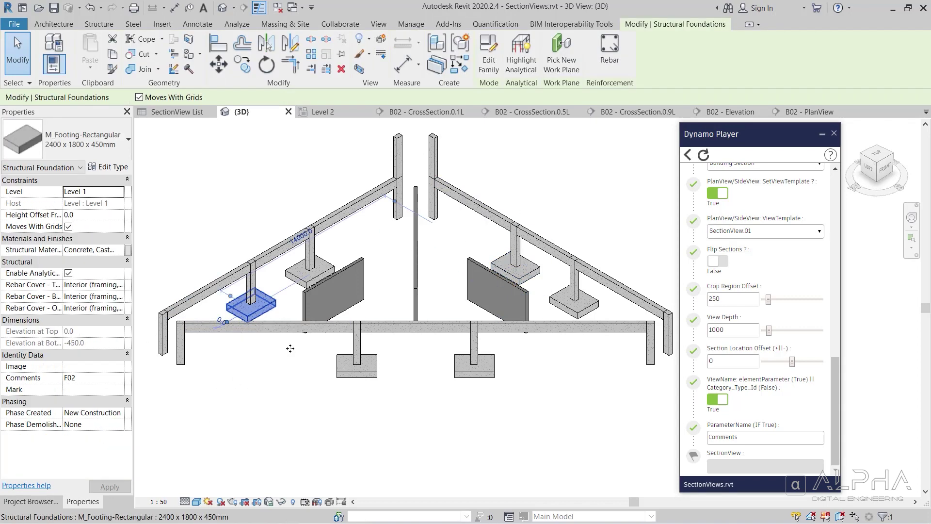
pyautogui.click(373, 370)
pyautogui.click(662, 200)
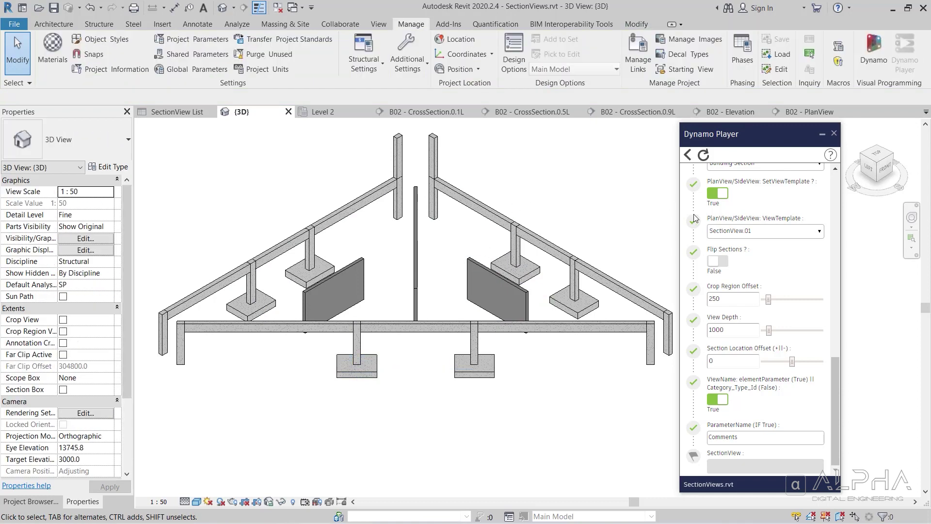
pyautogui.scroll(10, 696, 218)
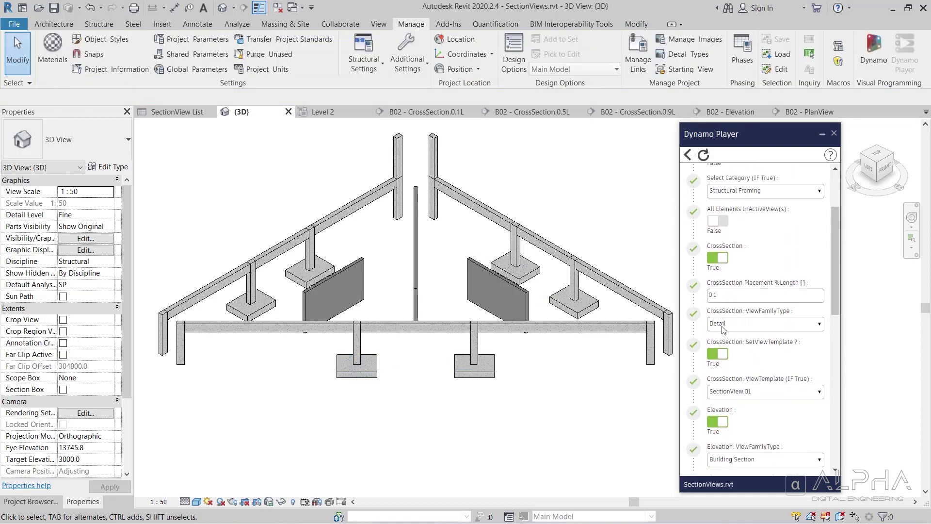
pyautogui.scroll(4, 706, 314)
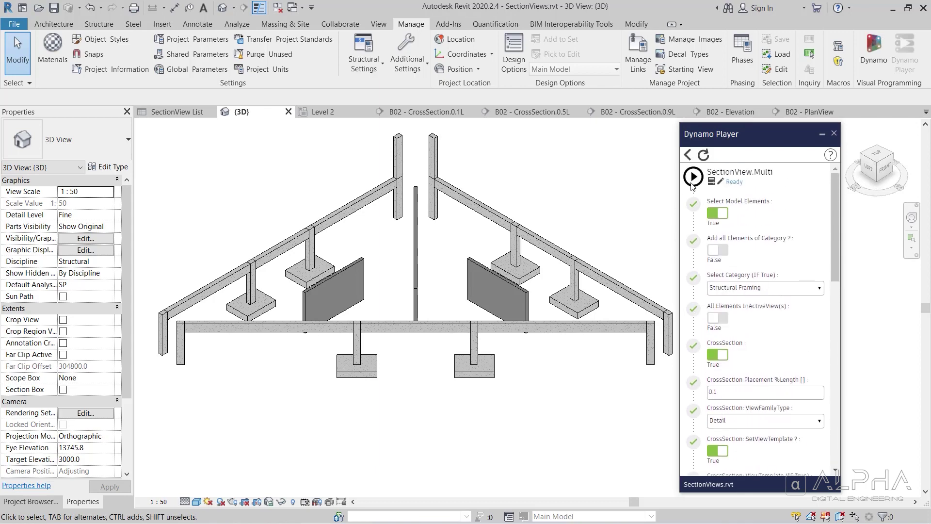
# Step: Run SectionView.Multi on footings F01–F03 and view the SectionView List schedule totalling 52
pyautogui.click(692, 178)
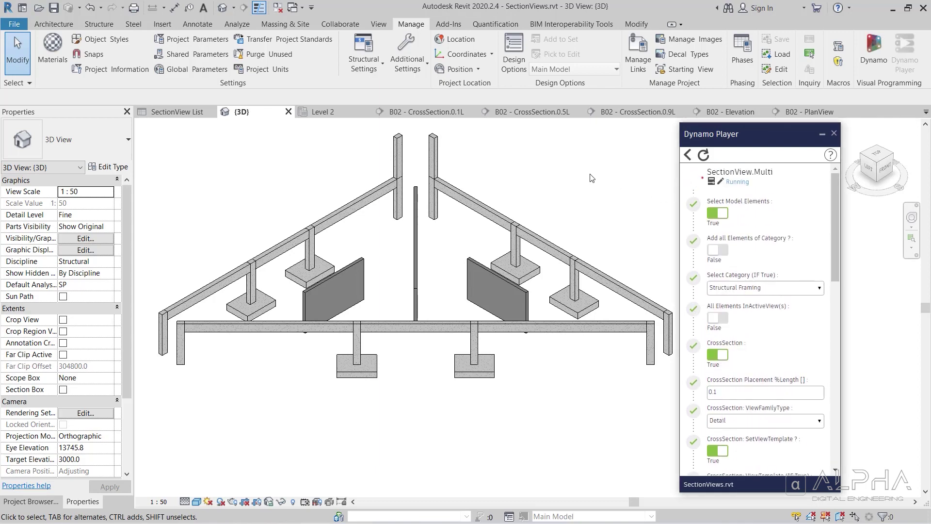
pyautogui.click(515, 270)
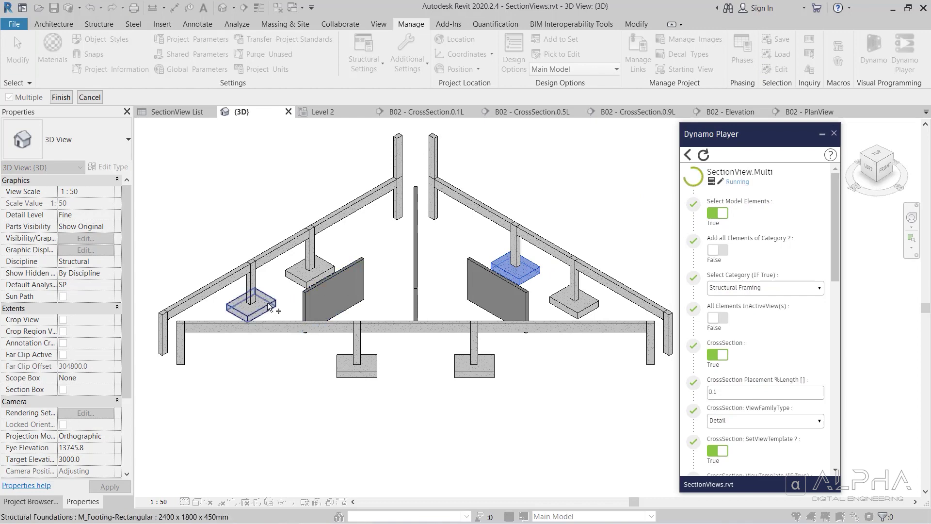
pyautogui.click(248, 305)
pyautogui.click(357, 366)
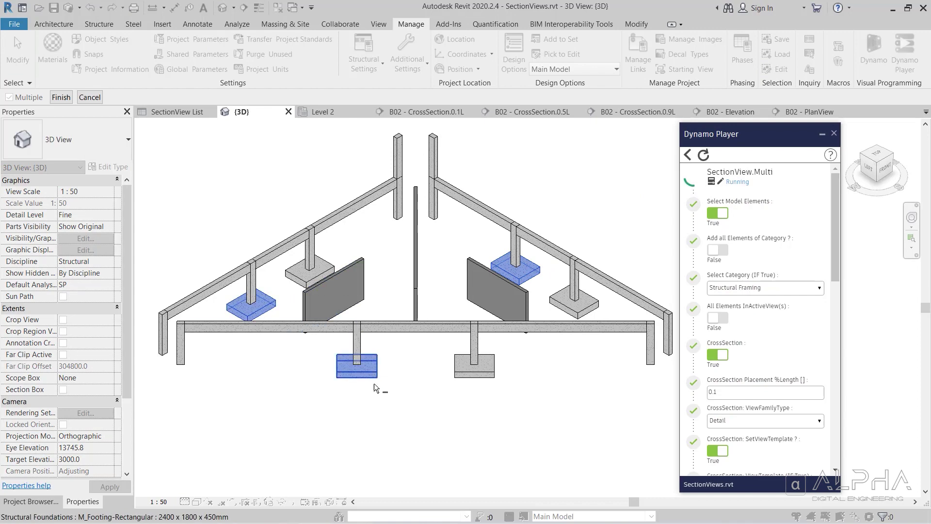
pyautogui.click(60, 97)
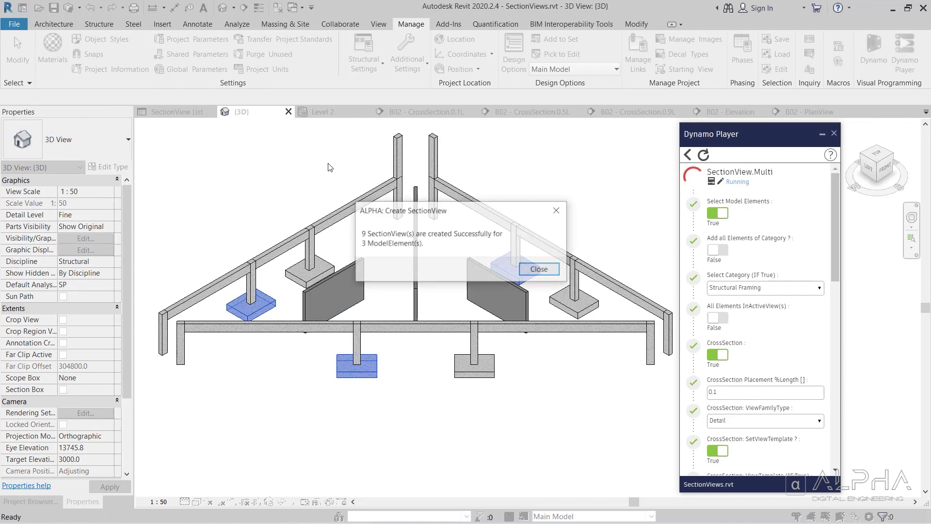
pyautogui.click(539, 269)
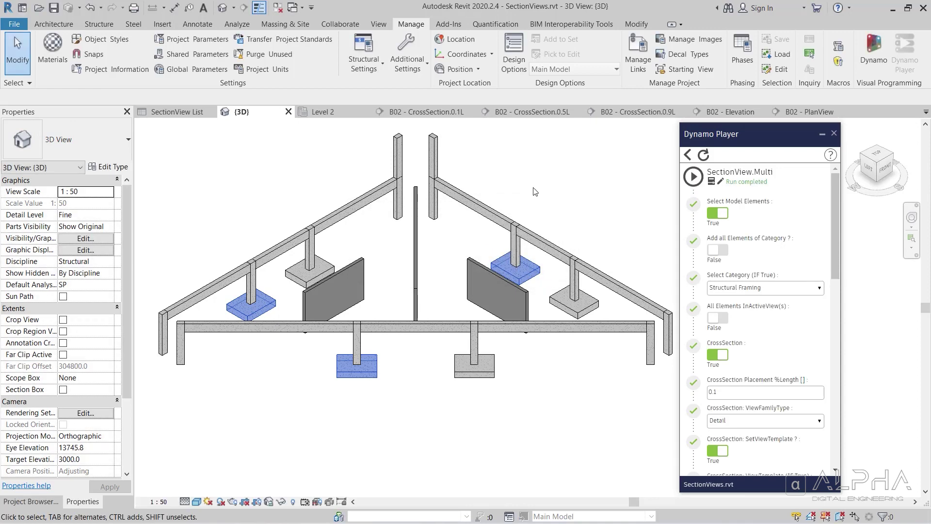
pyautogui.click(171, 113)
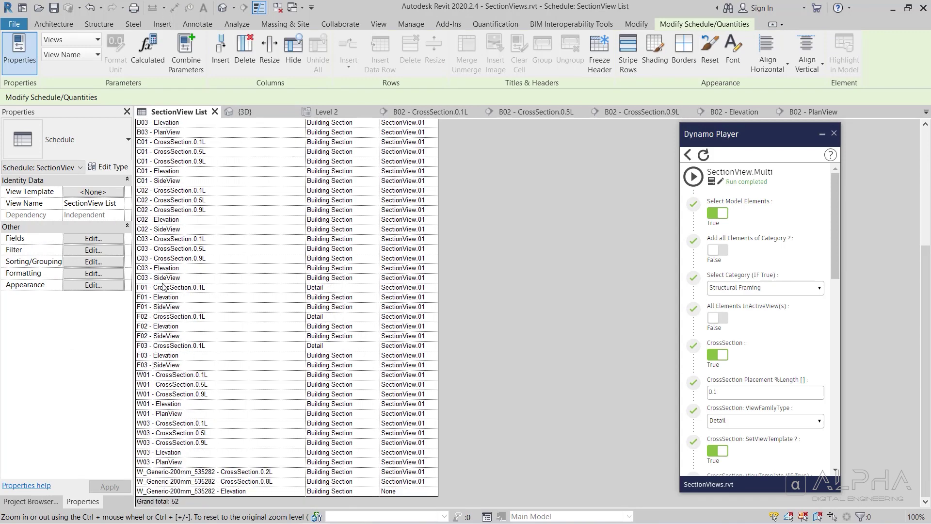
# Step: Open the Level 1 structural plan and pan to view the footing section markers
pyautogui.click(30, 501)
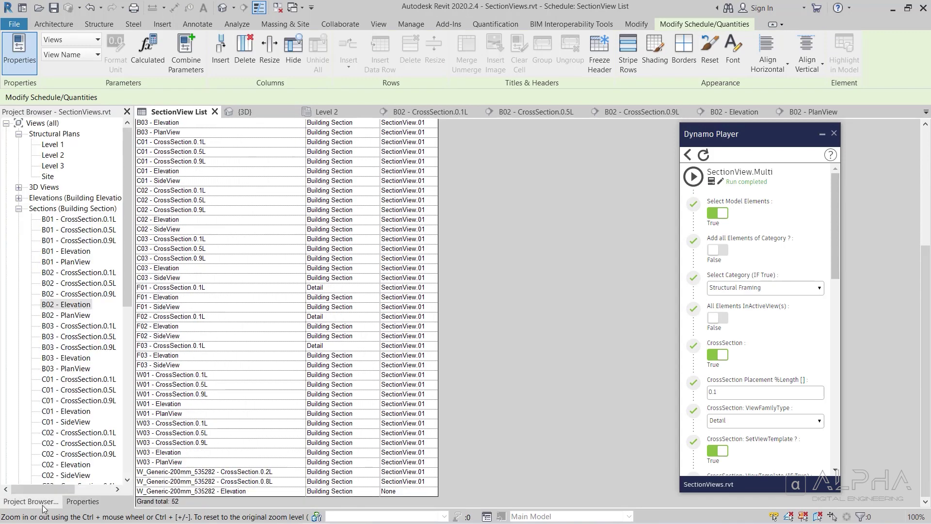
pyautogui.doubleClick(55, 147)
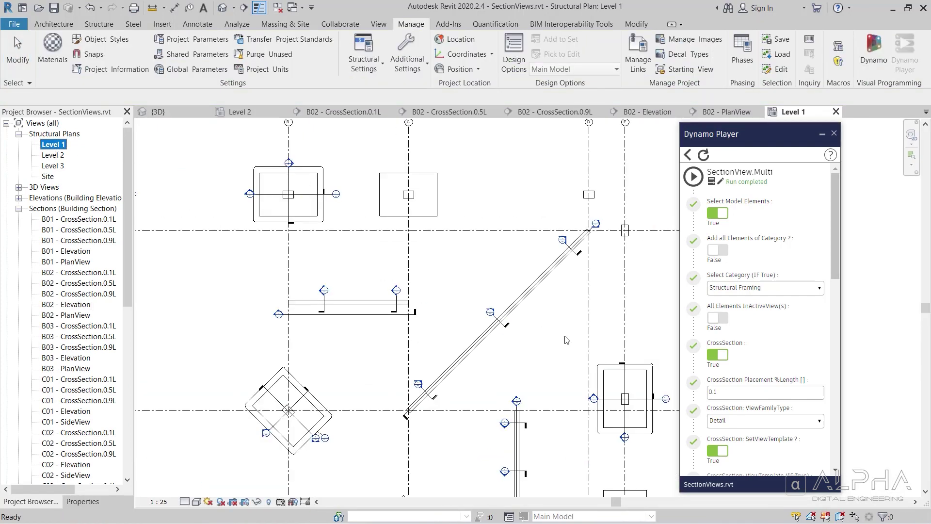
pyautogui.scroll(4, 566, 339)
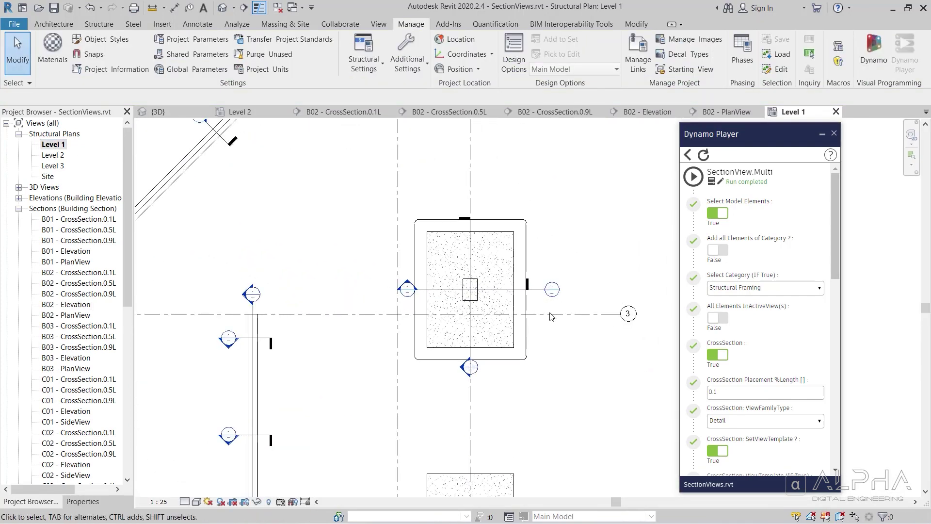
pyautogui.scroll(-3, 551, 316)
pyautogui.moveTo(551, 317); pyautogui.dragTo(230, 178, button='middle')
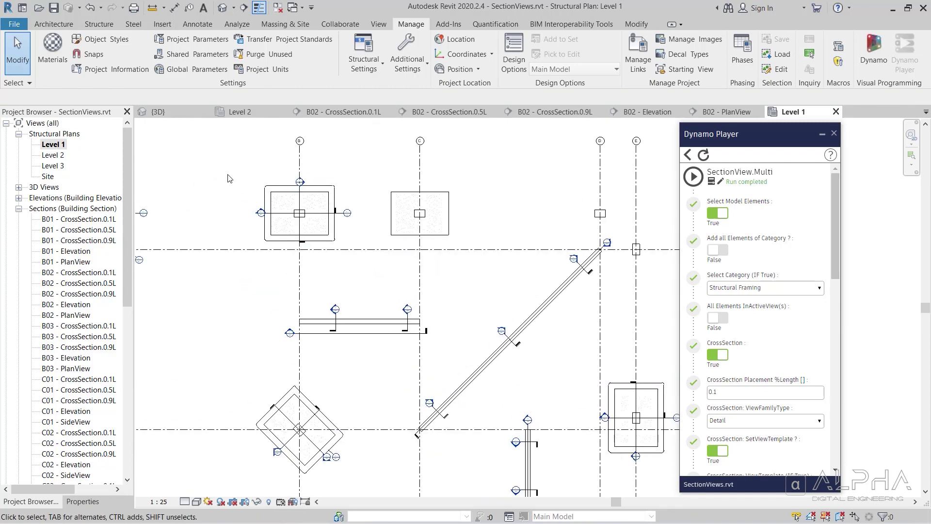
pyautogui.scroll(3, 229, 178)
pyautogui.scroll(-4, 230, 178)
pyautogui.moveTo(380, 307); pyautogui.dragTo(445, 107, button='middle')
# Step: Expand the detail views listing the footing sections and return to Dynamo Player's script list
pyautogui.scroll(2, 368, 298)
pyautogui.scroll(-2, 70, 321)
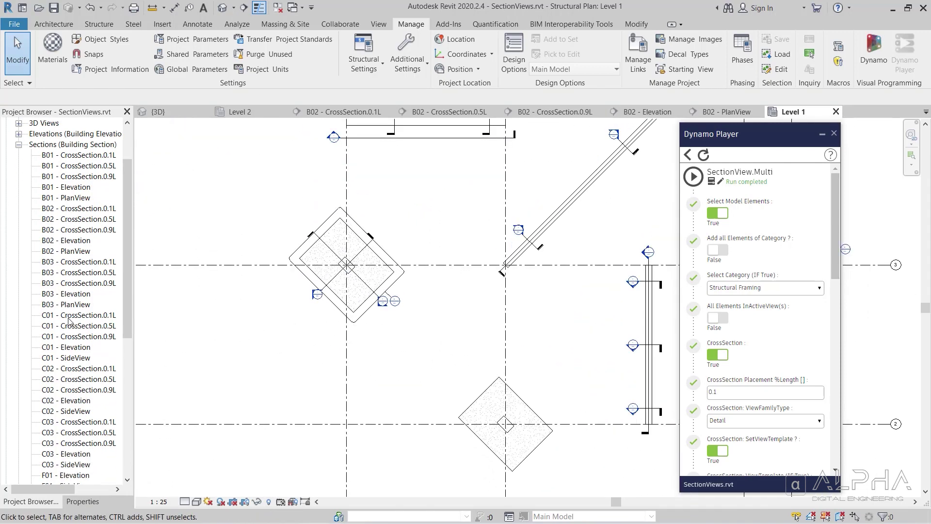
pyautogui.scroll(-7, 70, 321)
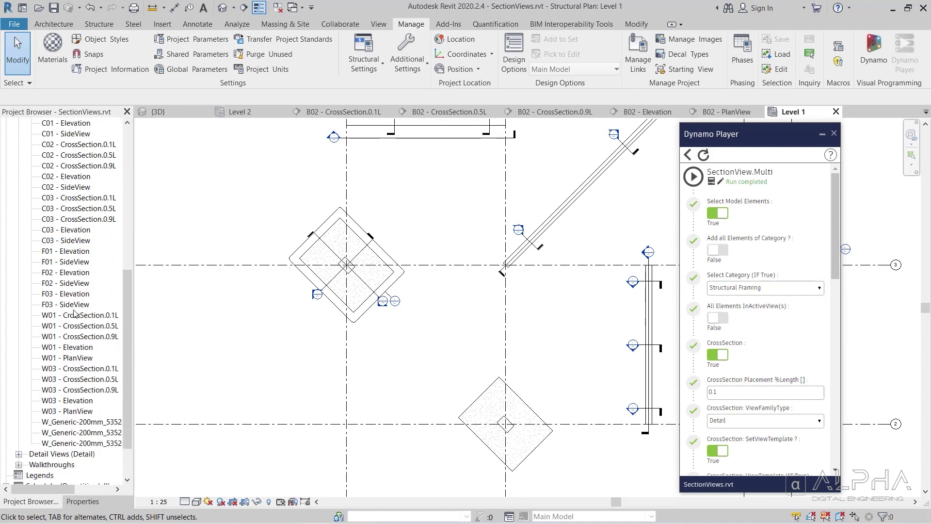
pyautogui.scroll(-1, 72, 316)
pyautogui.click(19, 432)
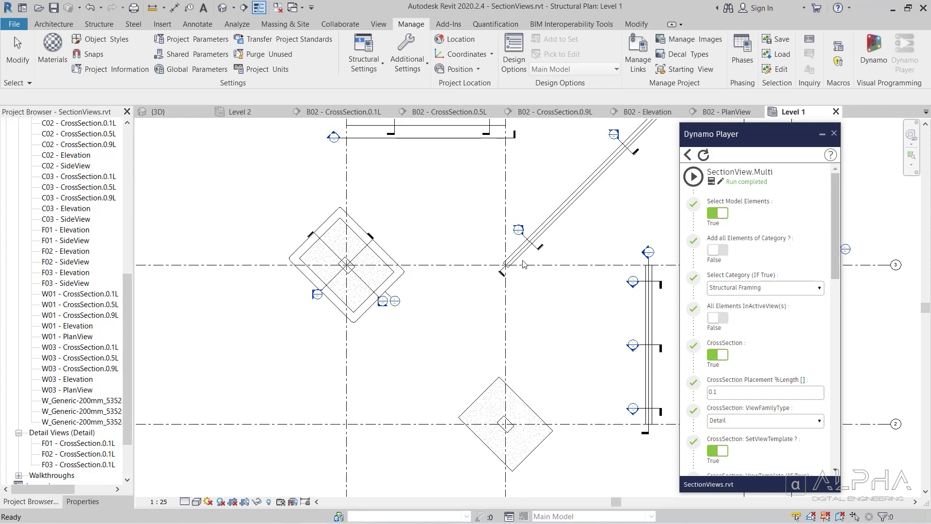
pyautogui.click(687, 154)
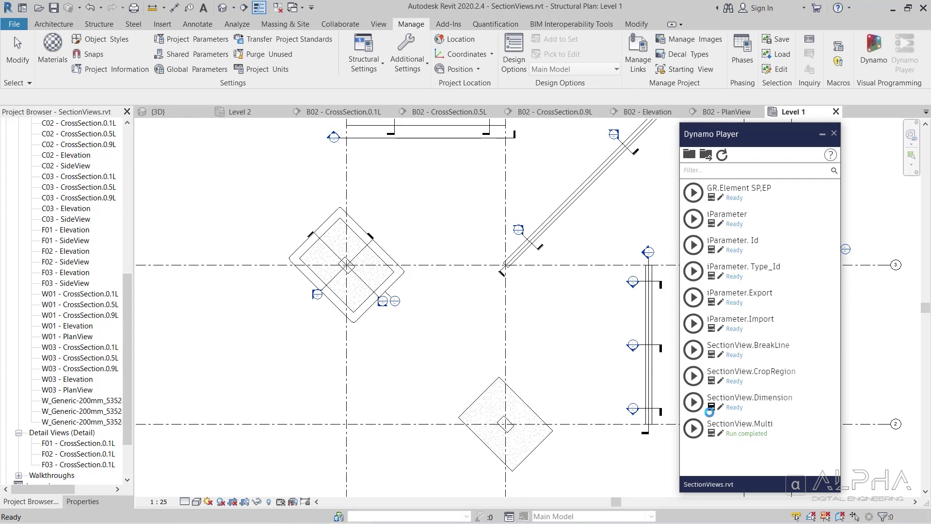
# Step: Open SectionView.Dimension inputs, open B01 - CrossSection.0.1L and close all other views
pyautogui.click(710, 406)
pyautogui.scroll(2, 89, 306)
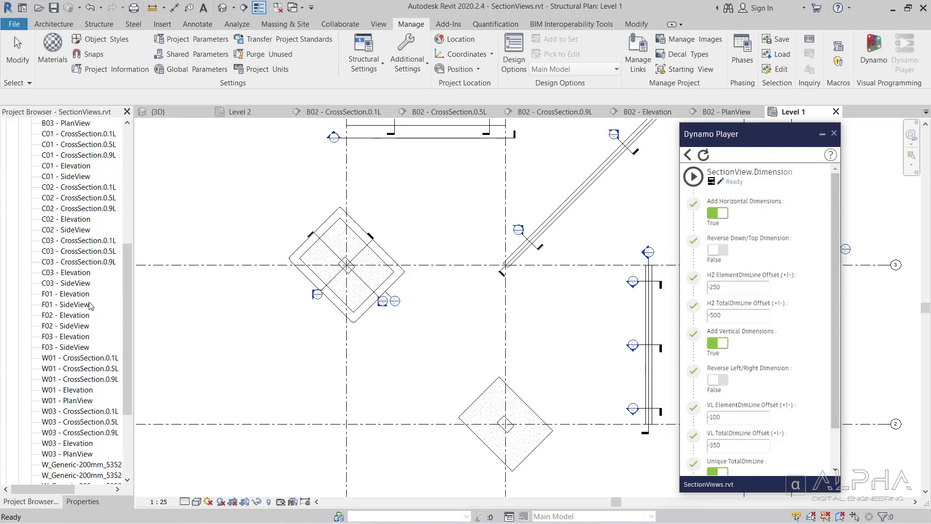
pyautogui.scroll(6, 90, 306)
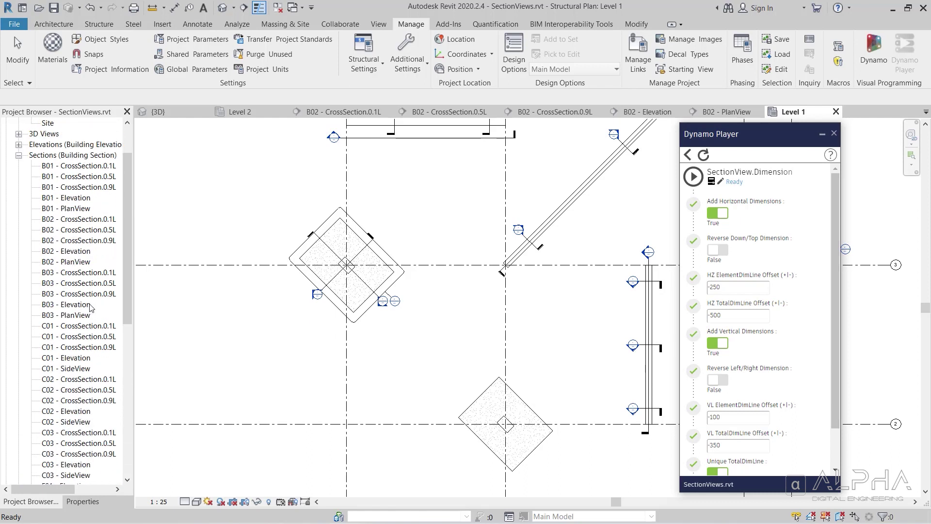
pyautogui.doubleClick(90, 166)
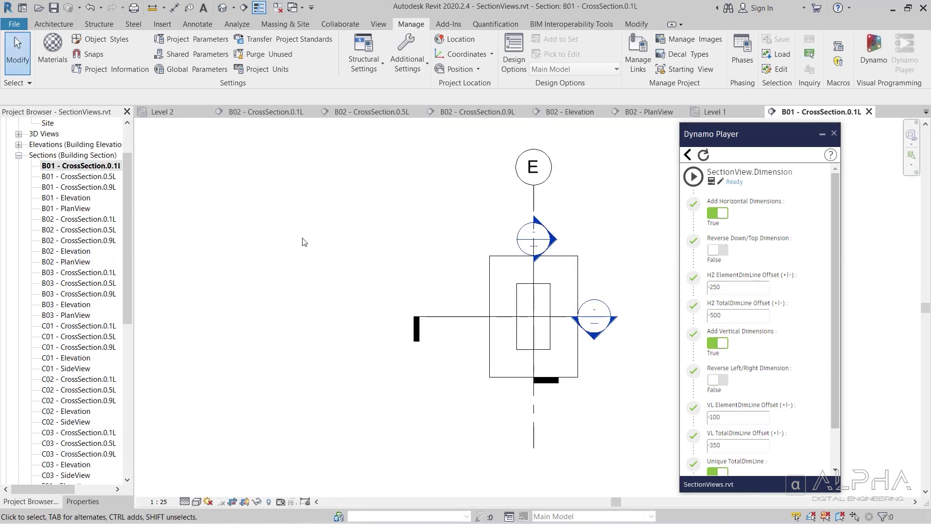
pyautogui.click(278, 7)
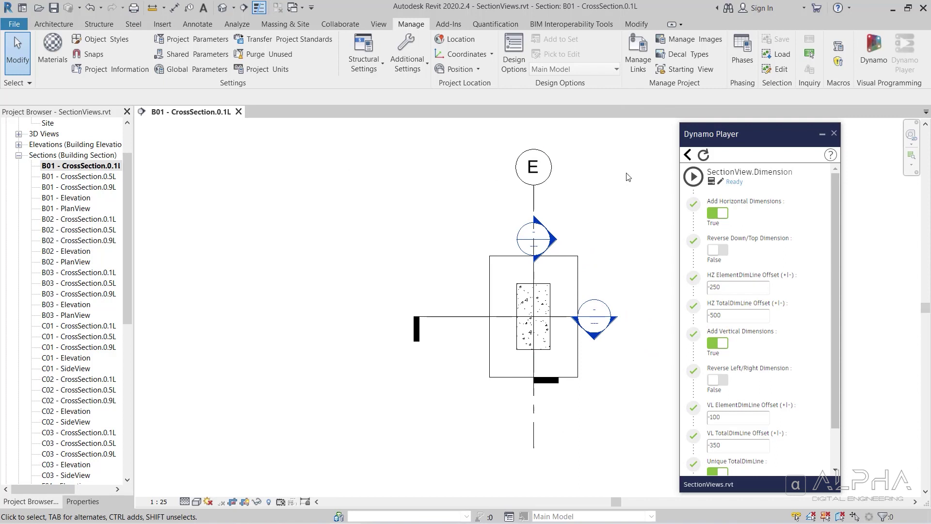
# Step: Dimension B01 - CrossSection.0.1L with MRA Diagonal 2mm Arial (600, 300) and reverse down/top placement
pyautogui.click(693, 176)
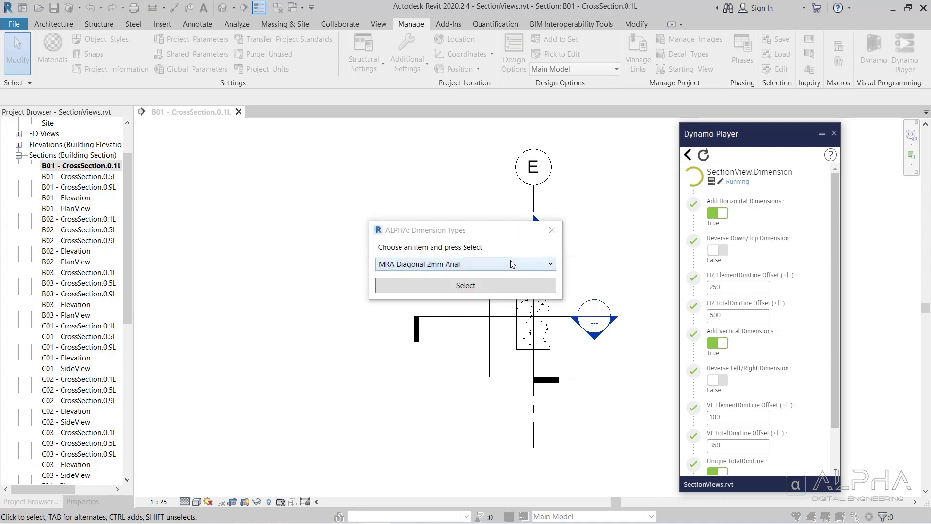
pyautogui.click(510, 264)
pyautogui.scroll(-2, 499, 335)
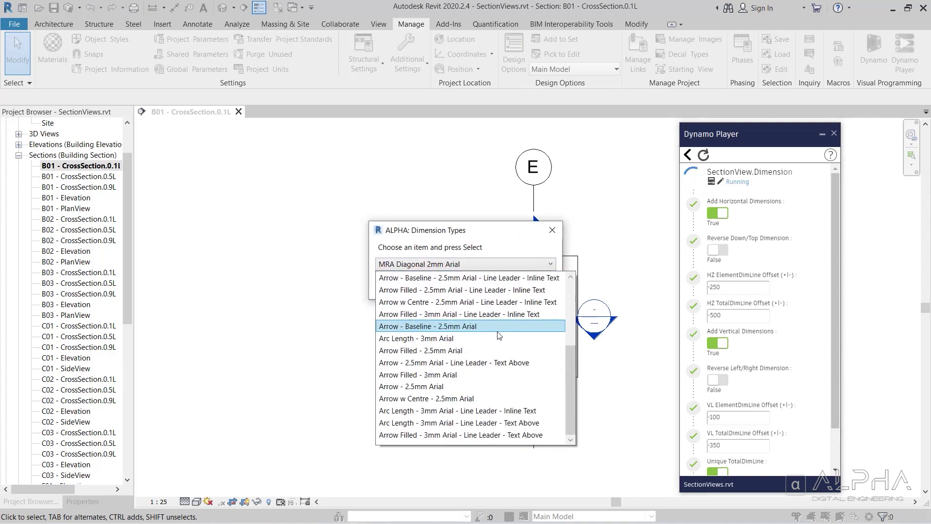
pyautogui.click(475, 250)
pyautogui.click(459, 287)
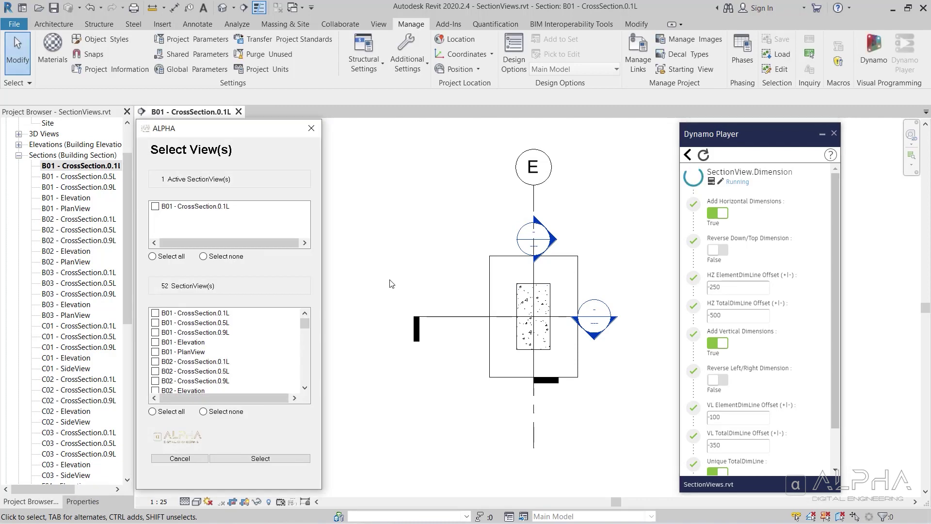
pyautogui.click(262, 457)
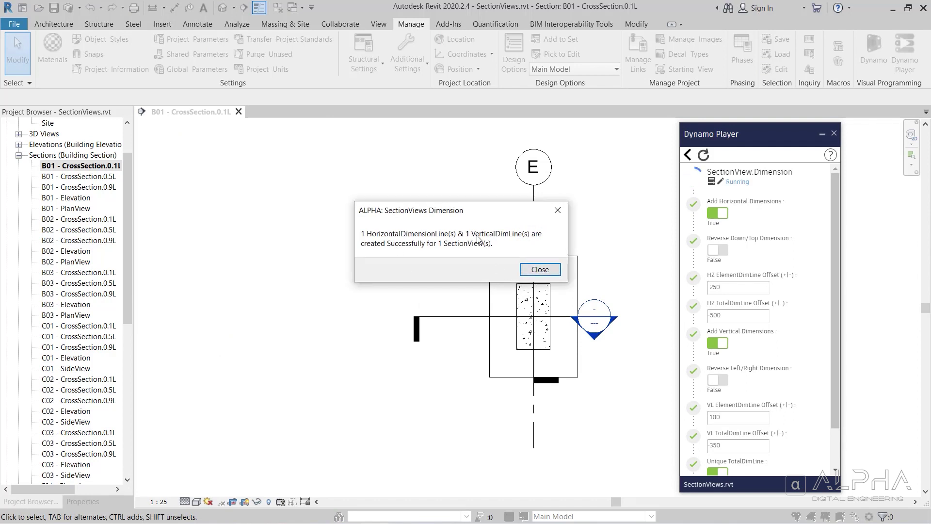
pyautogui.click(538, 269)
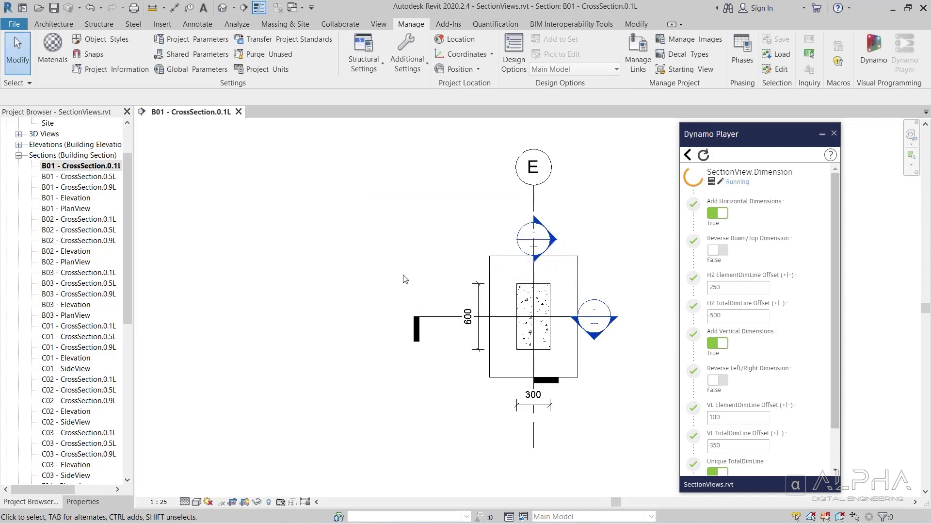
pyautogui.click(724, 251)
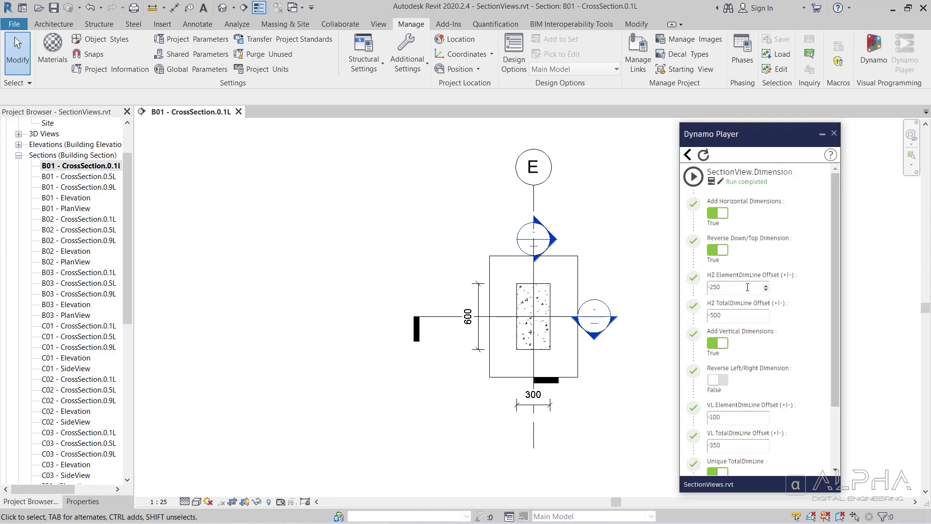
# Step: Reverse left/right placement and add 300 and 600 dimensions to B01 - CrossSection.0.5L
pyautogui.scroll(-3, 784, 305)
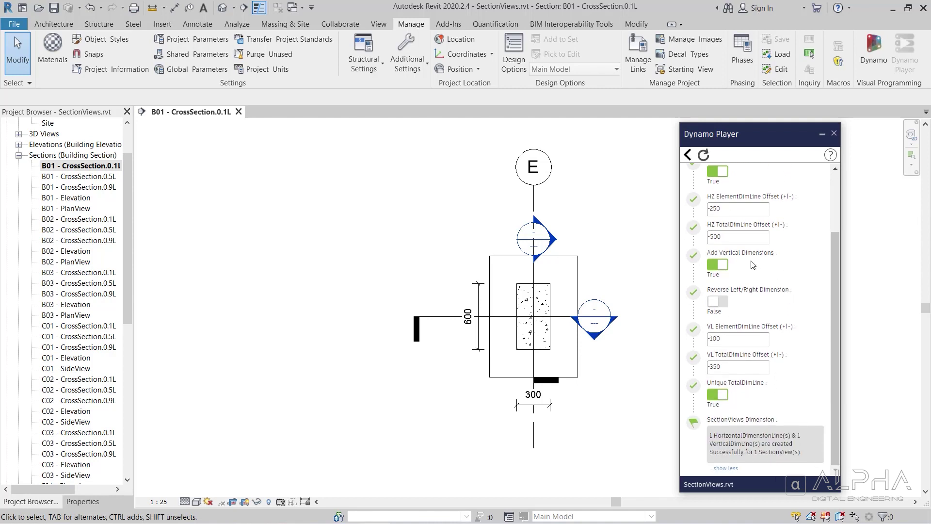
pyautogui.click(724, 302)
pyautogui.doubleClick(102, 176)
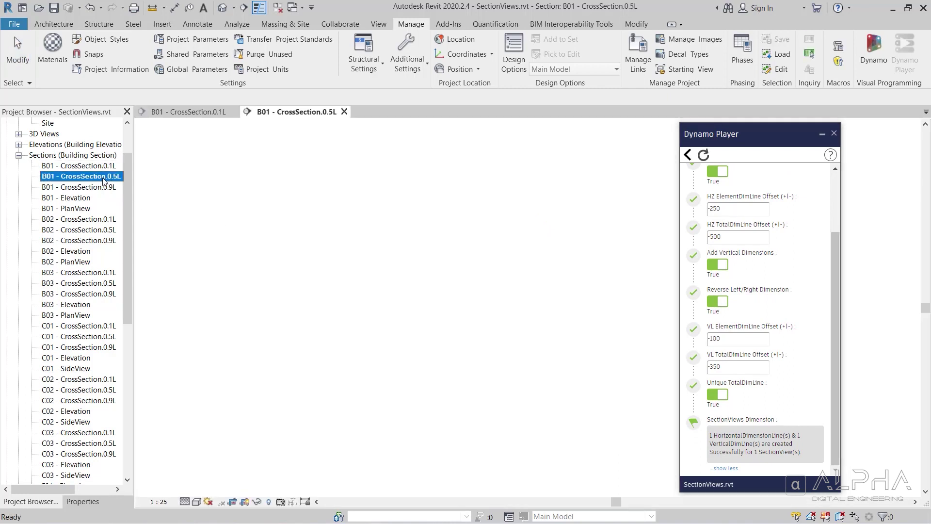
pyautogui.scroll(3, 688, 198)
pyautogui.click(692, 175)
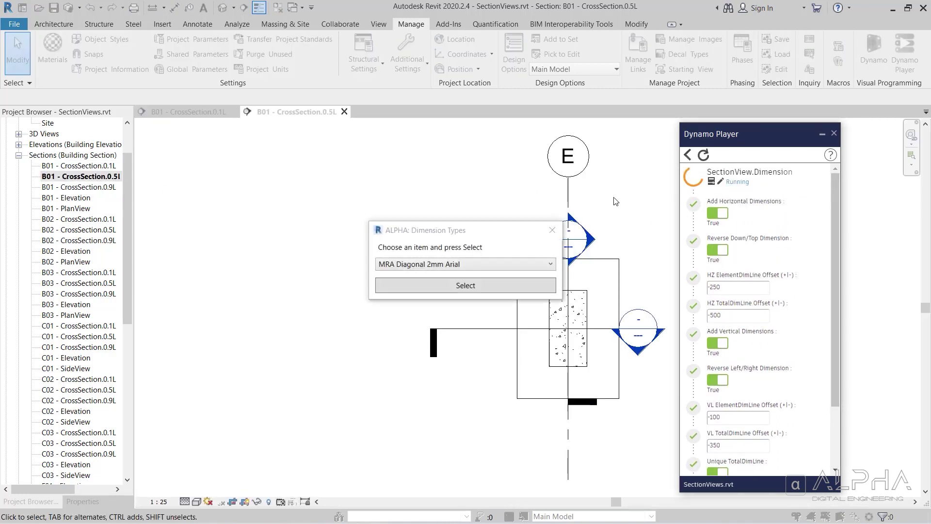
pyautogui.click(440, 290)
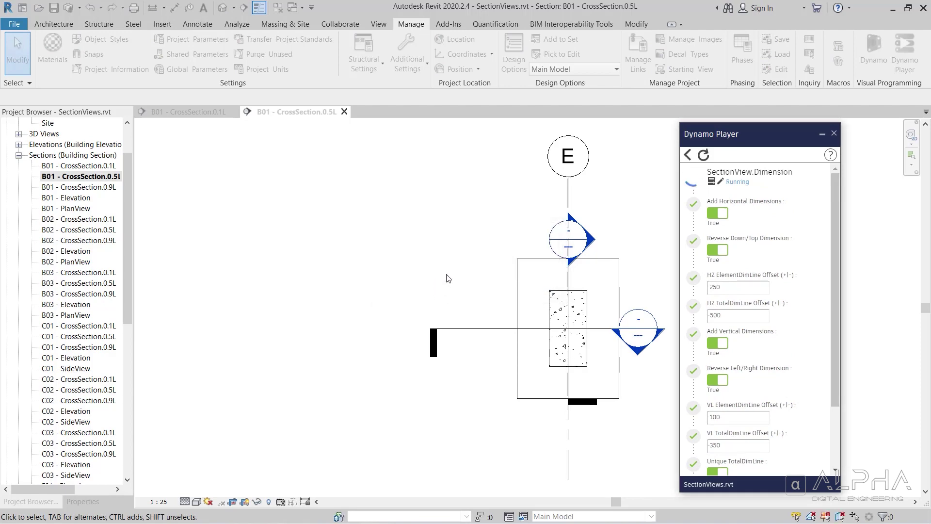
pyautogui.click(155, 206)
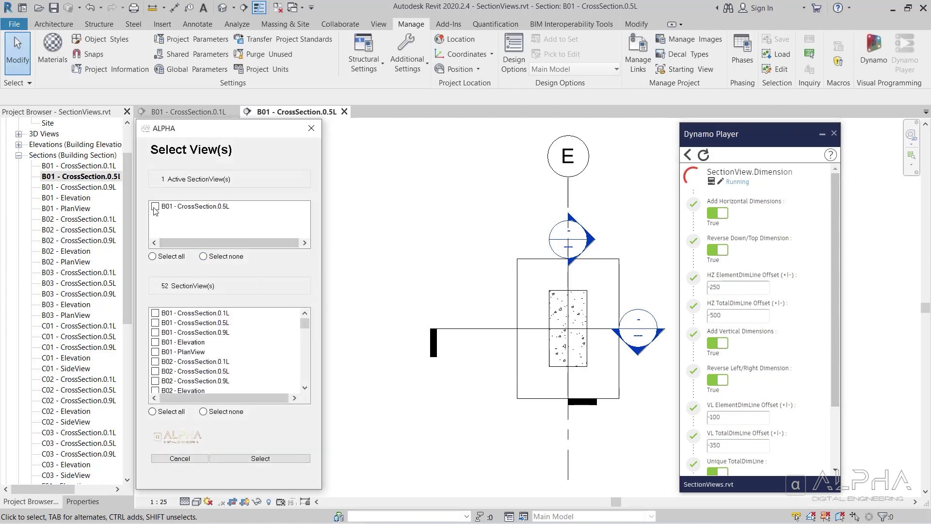
pyautogui.click(260, 458)
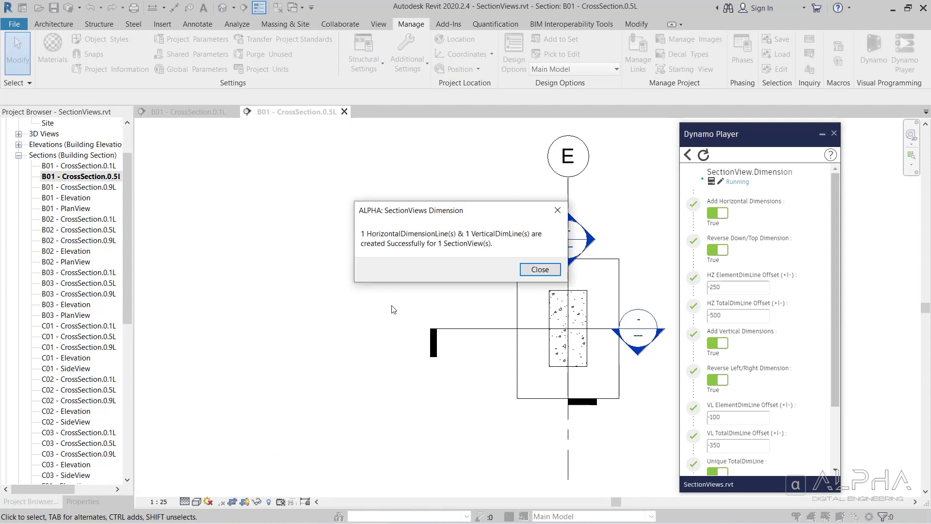
pyautogui.click(537, 327)
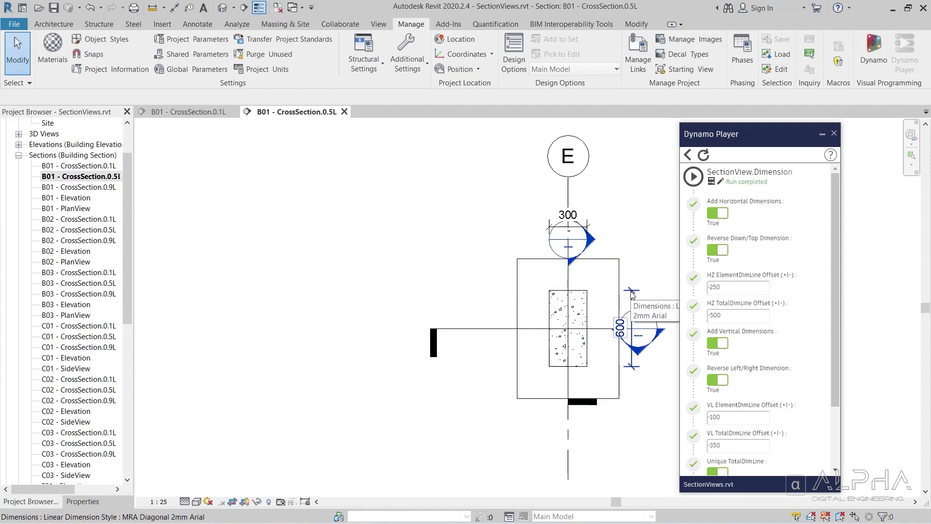
# Step: Open B02 - CrossSection.0.1L, set element offsets 100 and 150, and turn both reversals off
pyautogui.doubleClick(108, 219)
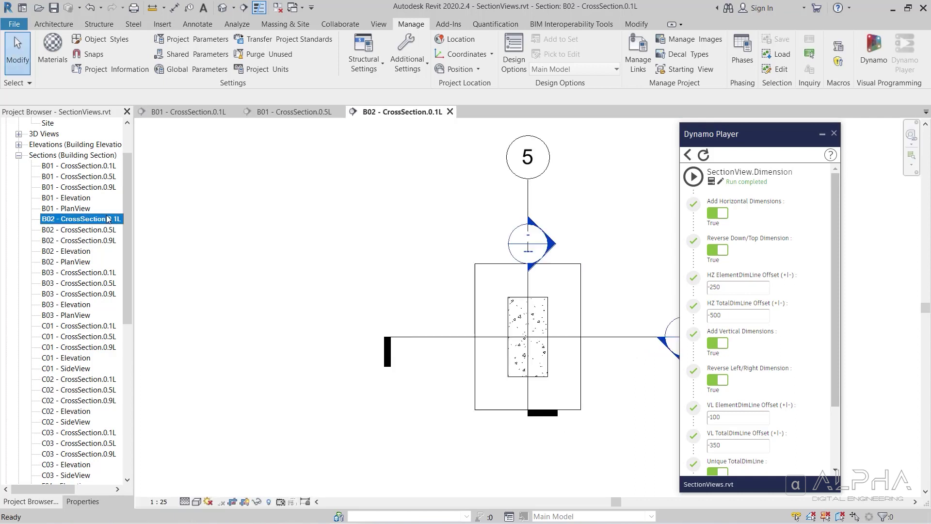
pyautogui.doubleClick(735, 282)
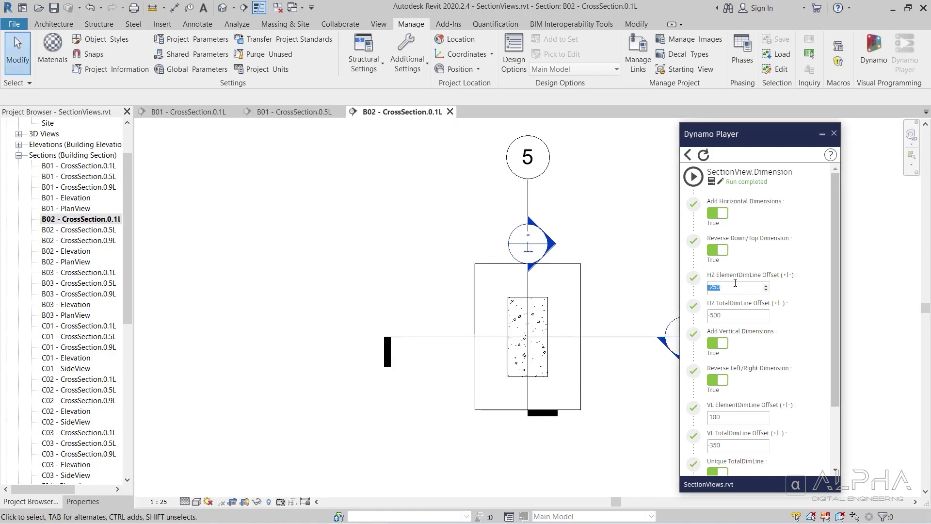
pyautogui.doubleClick(731, 412)
pyautogui.click(712, 250)
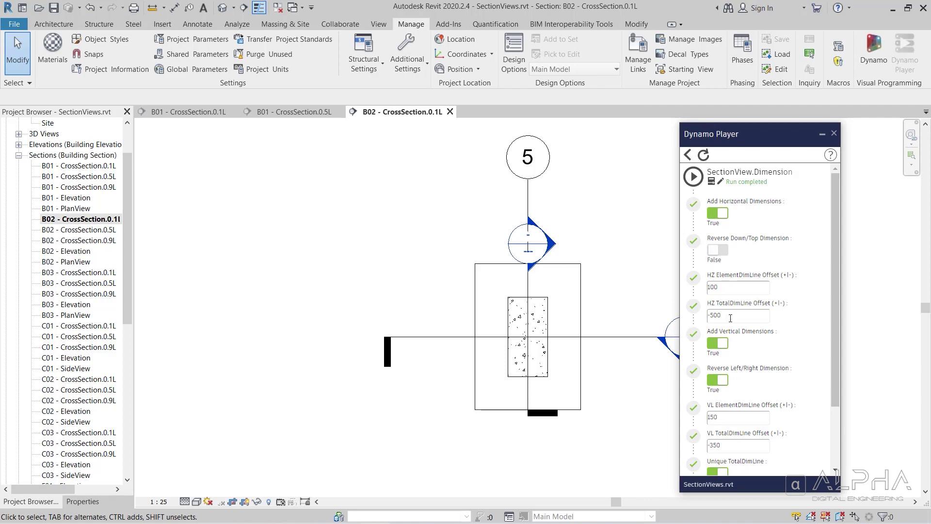
pyautogui.click(718, 381)
# Step: Add 600 and 300 dimensions to B02 - CrossSection.0.1L, then open B01 - Elevation
pyautogui.click(692, 177)
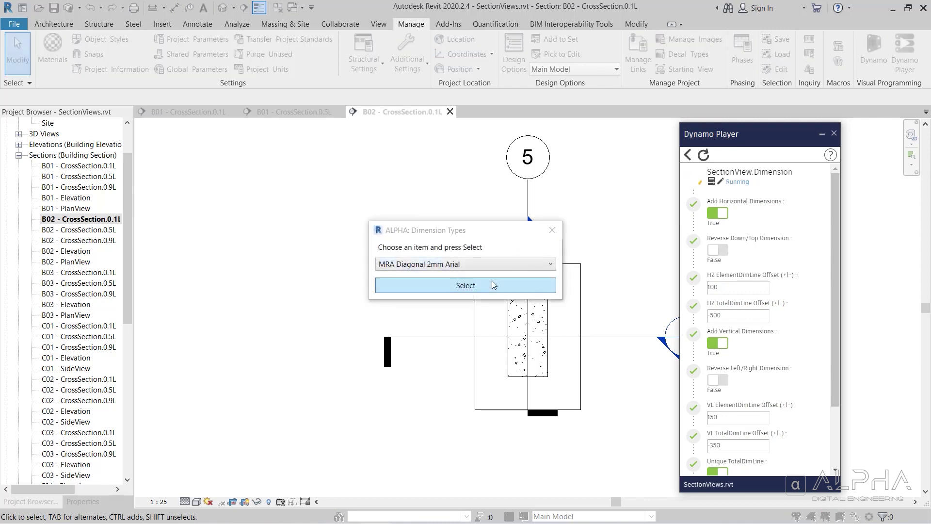
pyautogui.click(492, 284)
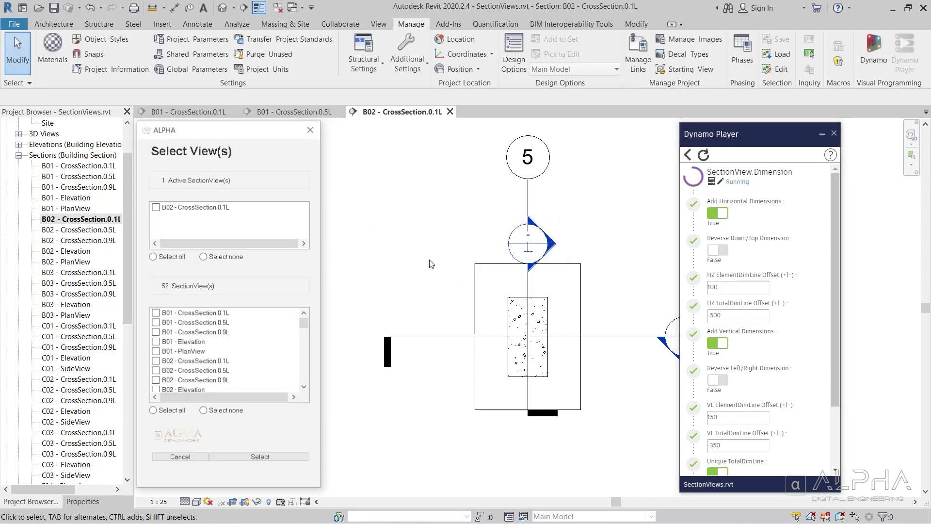
pyautogui.click(261, 458)
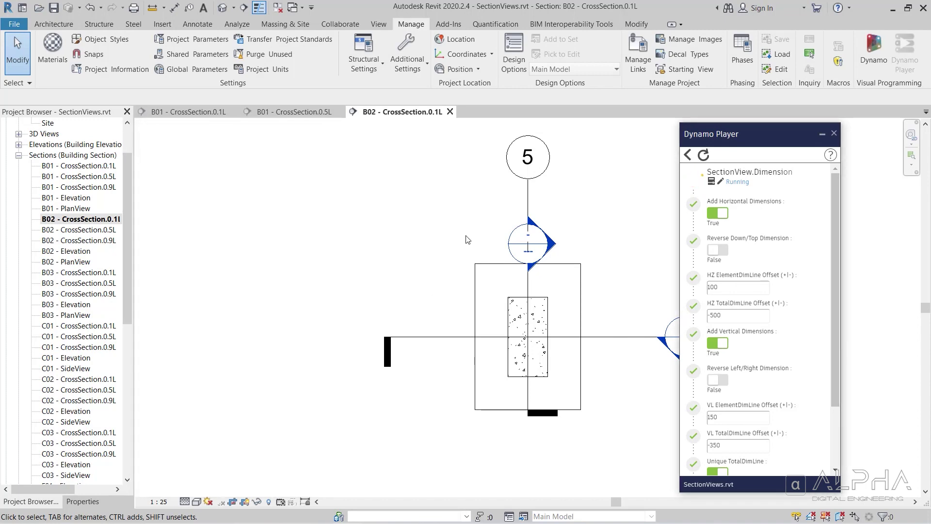
pyautogui.click(533, 268)
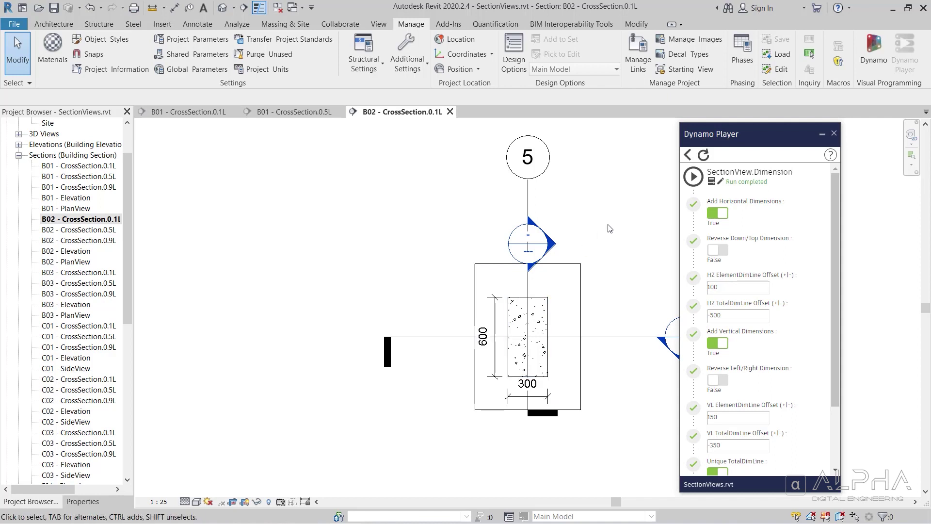
pyautogui.doubleClick(73, 199)
# Step: Frame the beam in B01 - Elevation and inspect its crop region
pyautogui.scroll(-3, 339, 213)
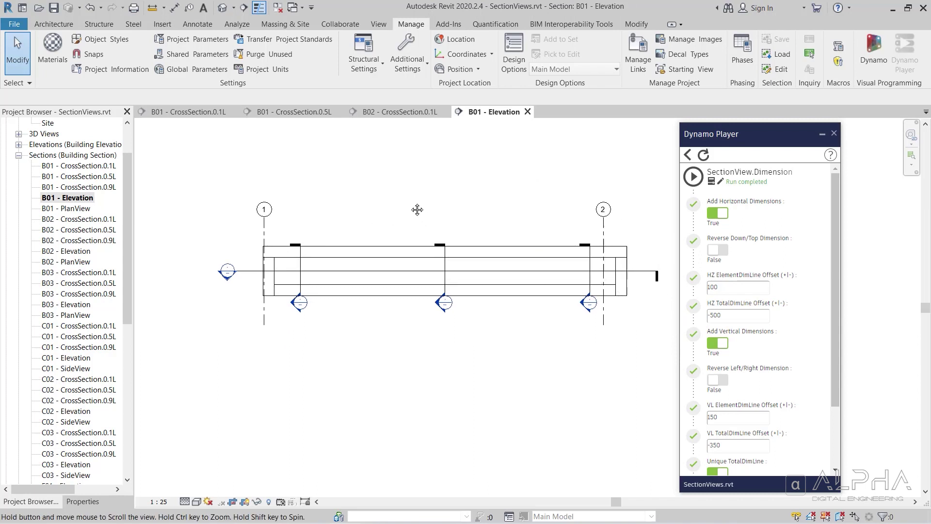
pyautogui.moveTo(416, 210); pyautogui.dragTo(406, 197, button='middle')
pyautogui.click(436, 259)
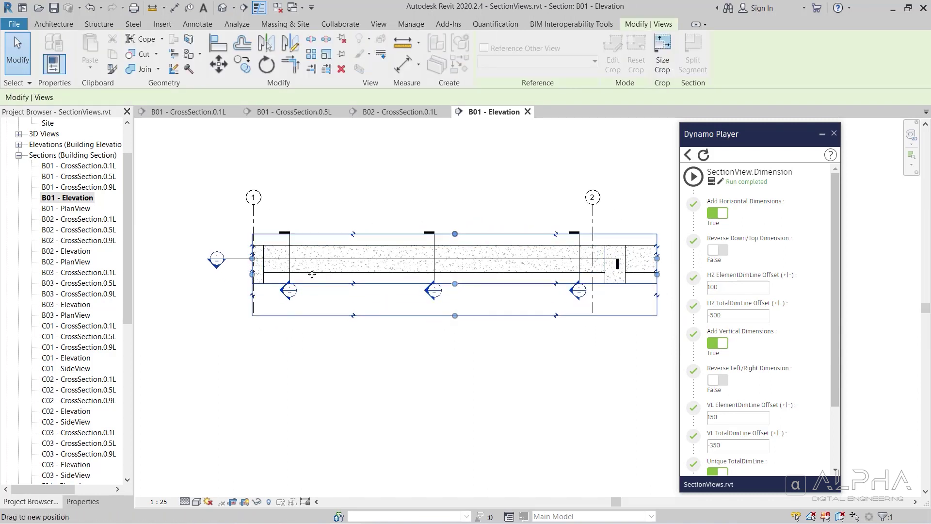
pyautogui.click(384, 342)
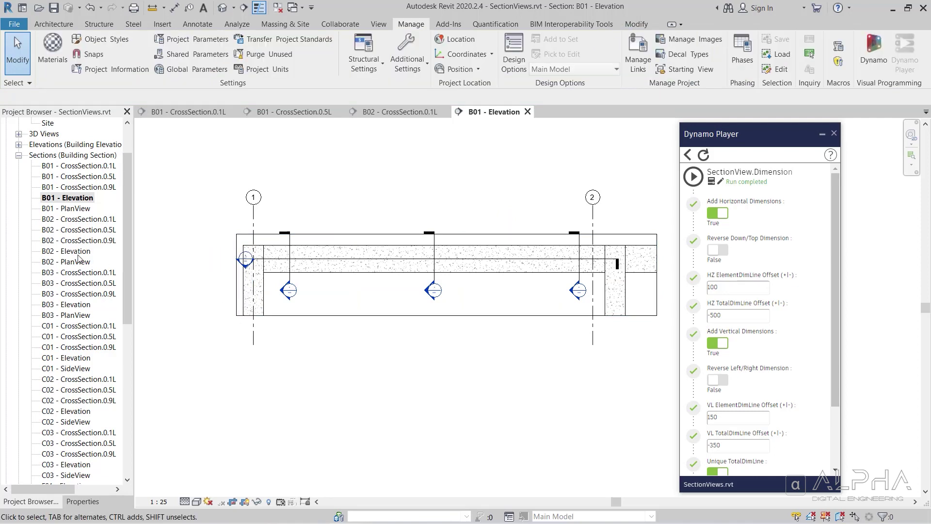
# Step: Enlarge the B02 - Elevation crop region up, left, down to the wall and right
pyautogui.doubleClick(76, 251)
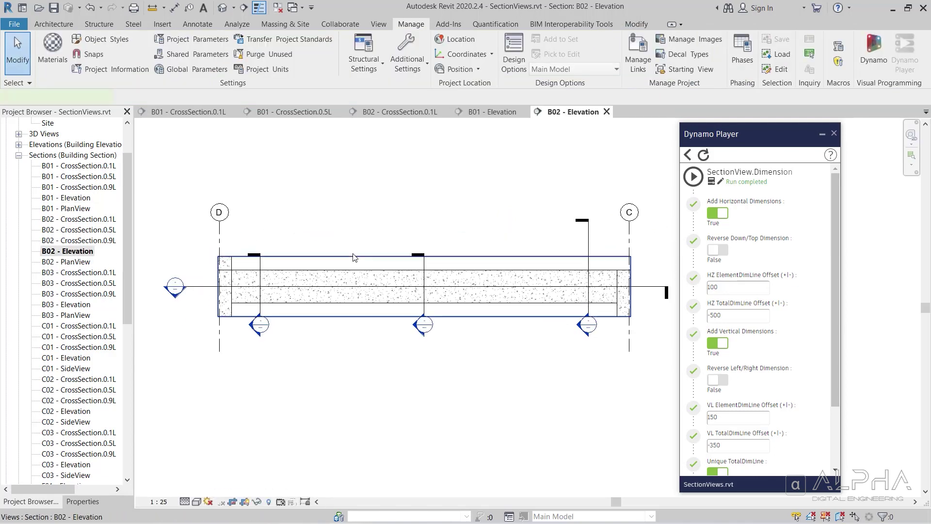
pyautogui.moveTo(355, 256); pyautogui.dragTo(393, 221)
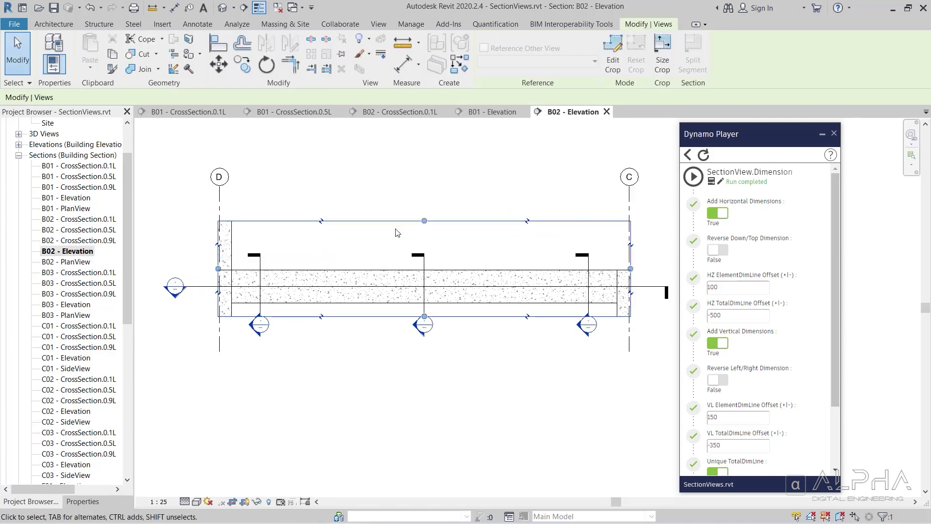
pyautogui.moveTo(218, 269); pyautogui.dragTo(193, 269)
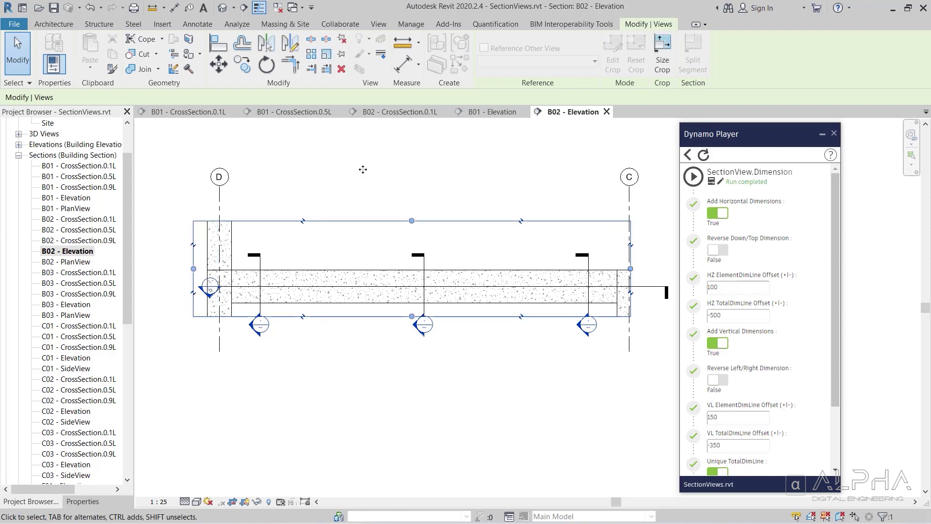
pyautogui.moveTo(347, 206); pyautogui.dragTo(331, 157, button='middle')
pyautogui.moveTo(404, 268); pyautogui.dragTo(408, 417)
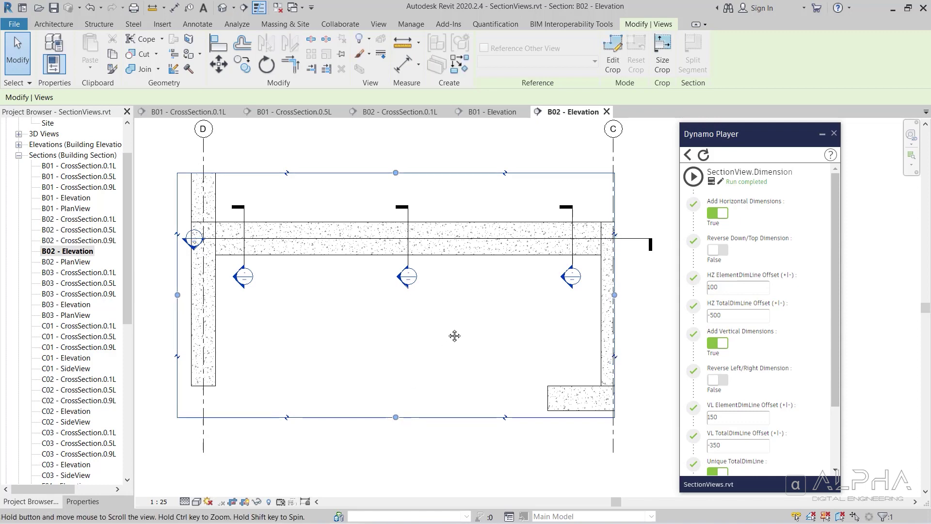
pyautogui.moveTo(454, 336); pyautogui.dragTo(398, 336, button='middle')
pyautogui.moveTo(558, 294); pyautogui.dragTo(647, 294)
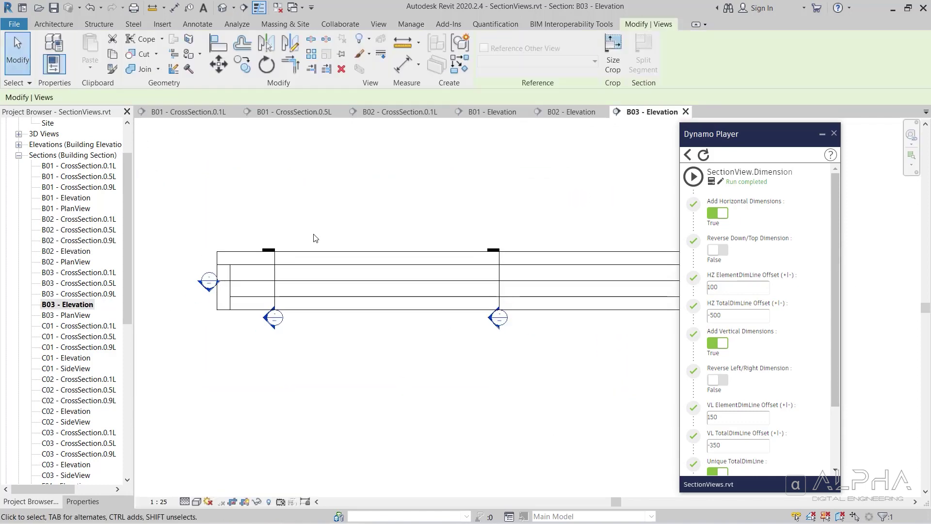
# Step: Stretch the B03 - Elevation crop region right and down to reveal the wall and footing
pyautogui.scroll(-3, 315, 237)
pyautogui.click(335, 232)
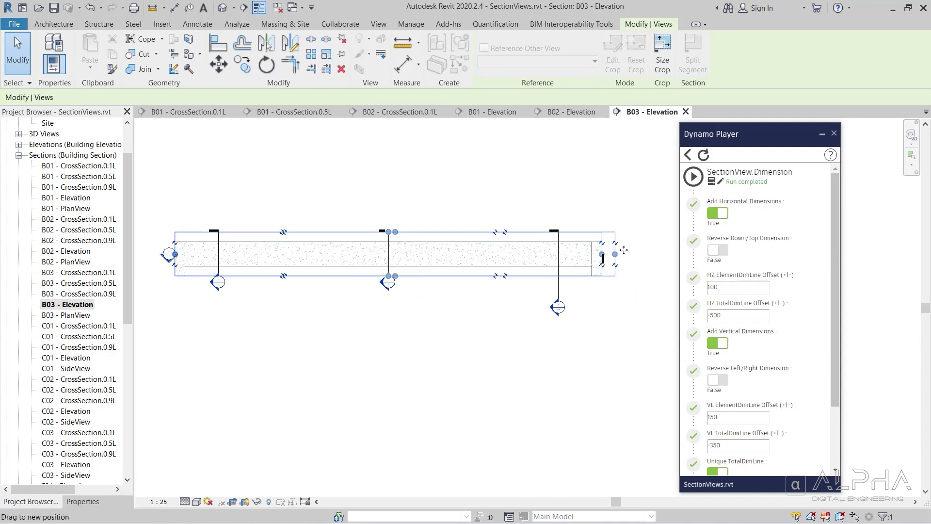
pyautogui.moveTo(623, 250); pyautogui.dragTo(663, 253)
pyautogui.moveTo(419, 276); pyautogui.dragTo(431, 391)
pyautogui.moveTo(348, 393); pyautogui.dragTo(348, 391)
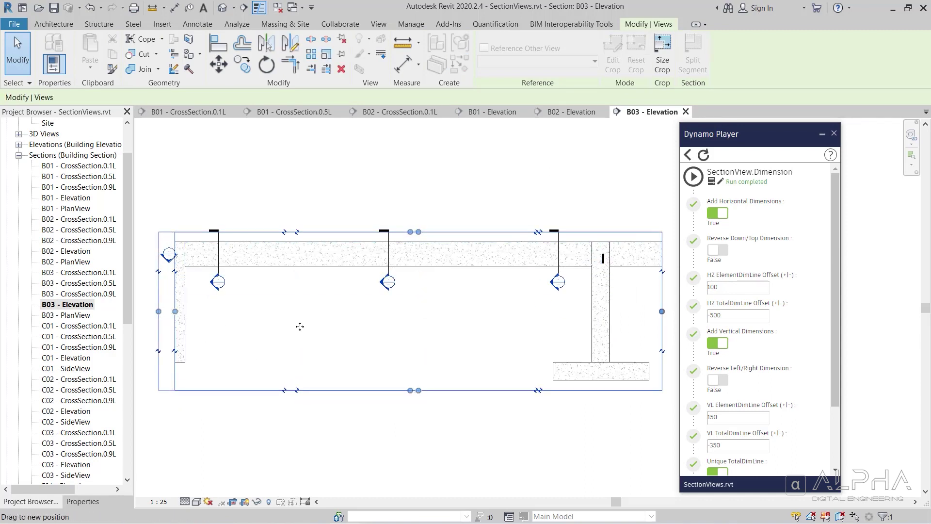
pyautogui.moveTo(647, 315); pyautogui.dragTo(647, 316)
pyautogui.press('Escape')
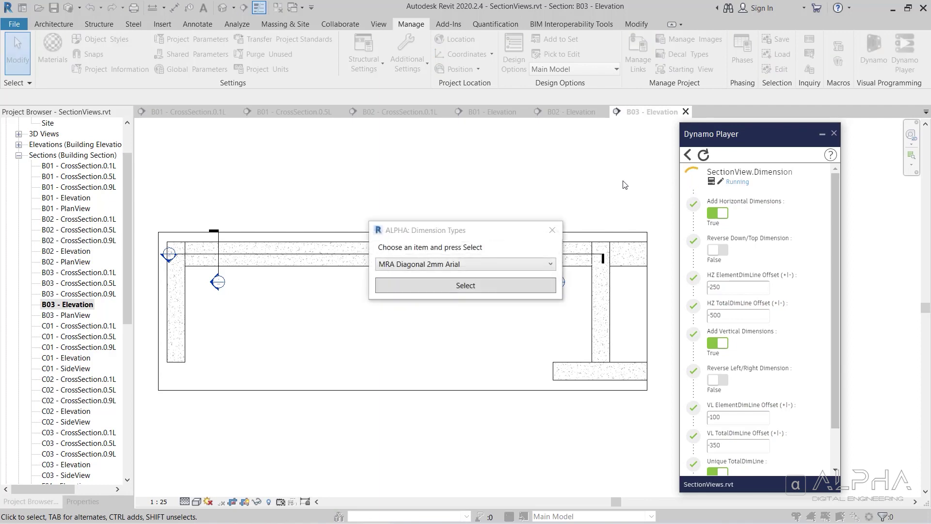
# Step: Run the dimension script with MRA Diagonal 2mm Arial on all 52 section views
pyautogui.click(466, 286)
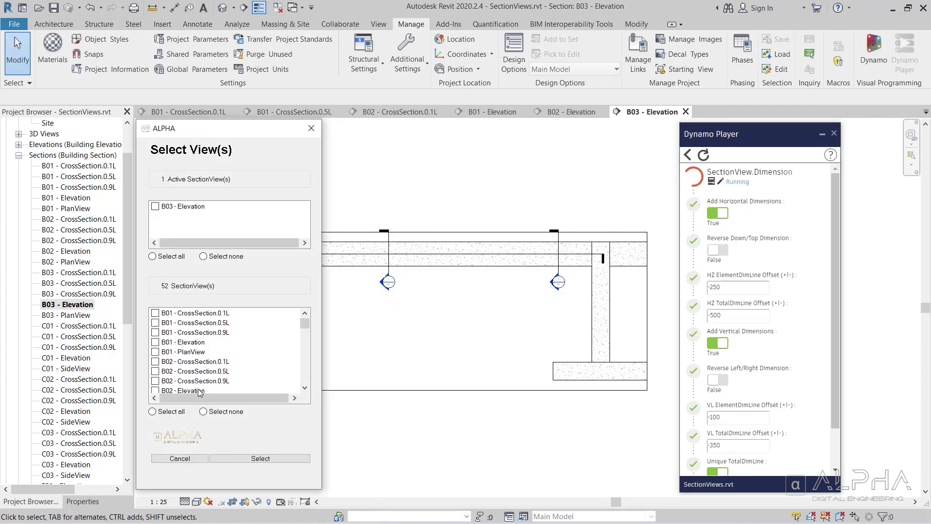
pyautogui.click(173, 411)
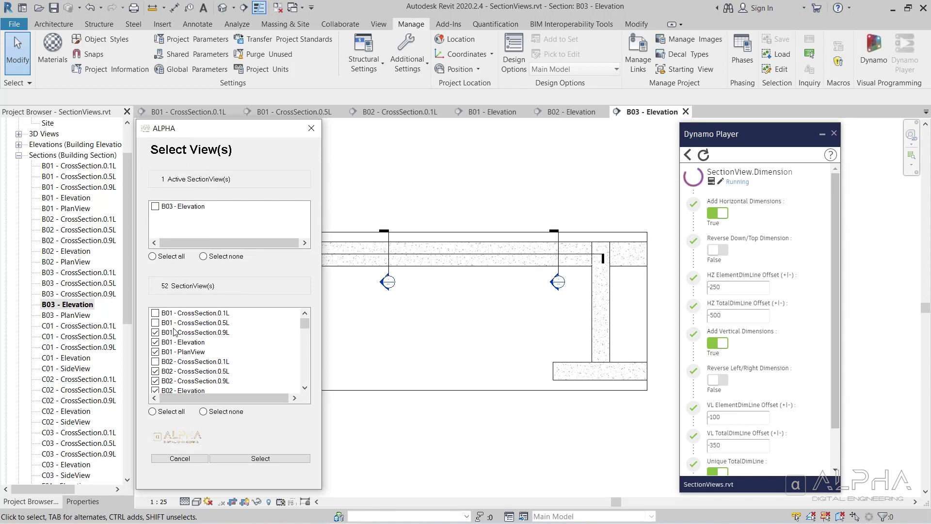
pyautogui.click(260, 459)
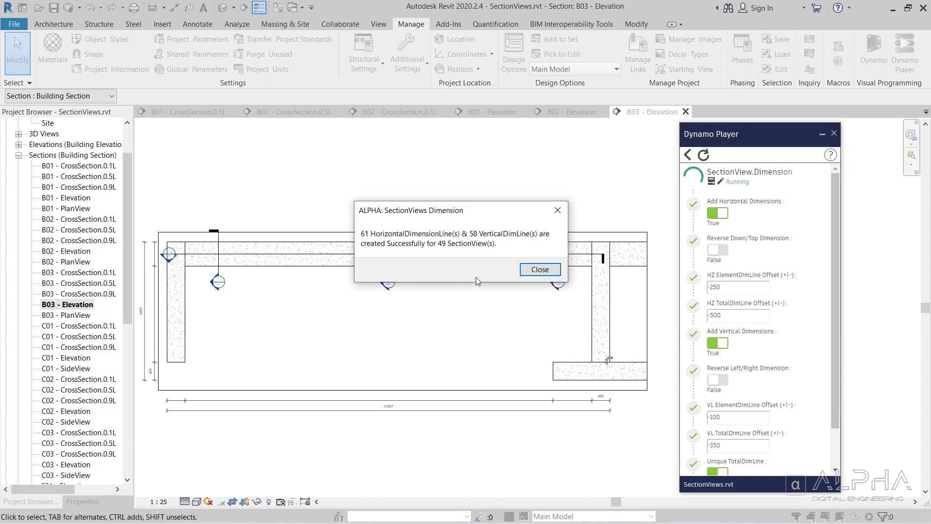
pyautogui.click(536, 270)
# Step: Open B01 - Elevation and turn off the Unique TotalDimLine option in Dynamo Player
pyautogui.scroll(-3, 780, 315)
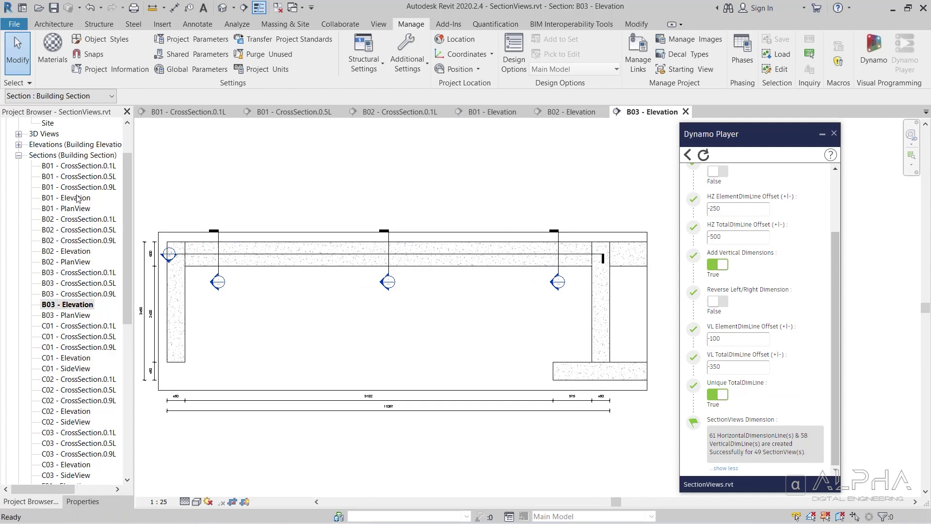
pyautogui.doubleClick(76, 197)
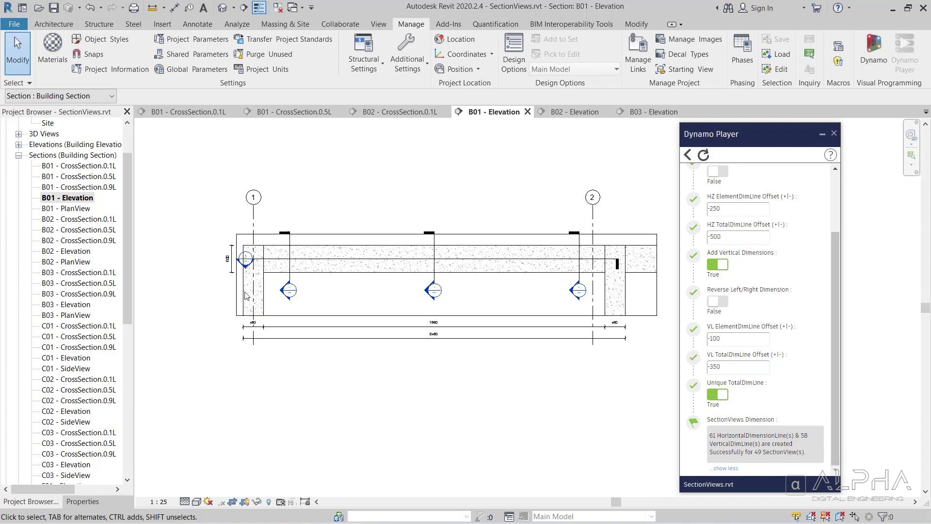
pyautogui.click(712, 395)
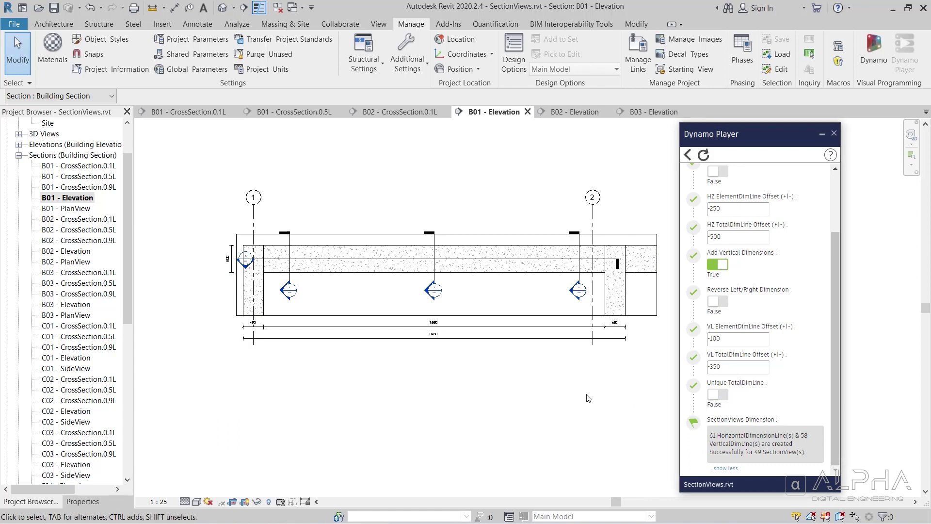
pyautogui.click(688, 154)
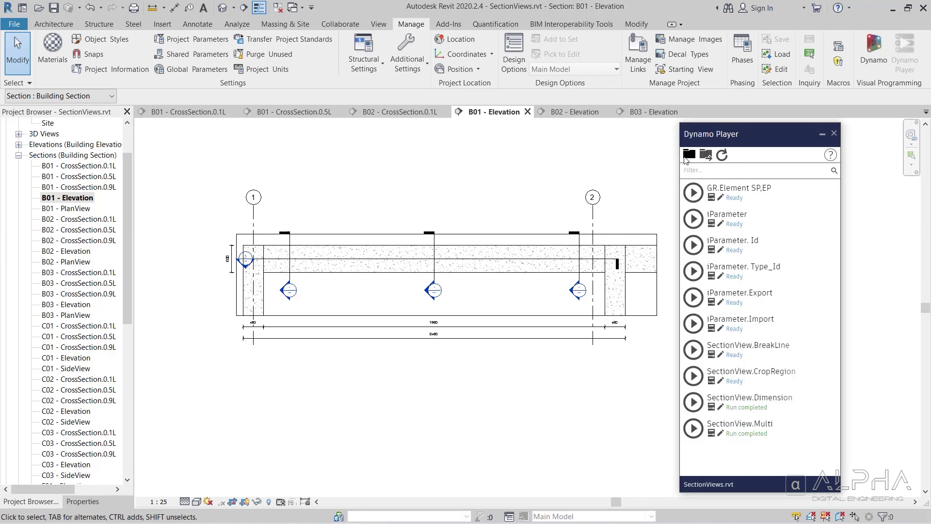
# Step: Run SectionView.BreakLine on all 52 section views, creating 32 break lines in 23 views
pyautogui.click(711, 354)
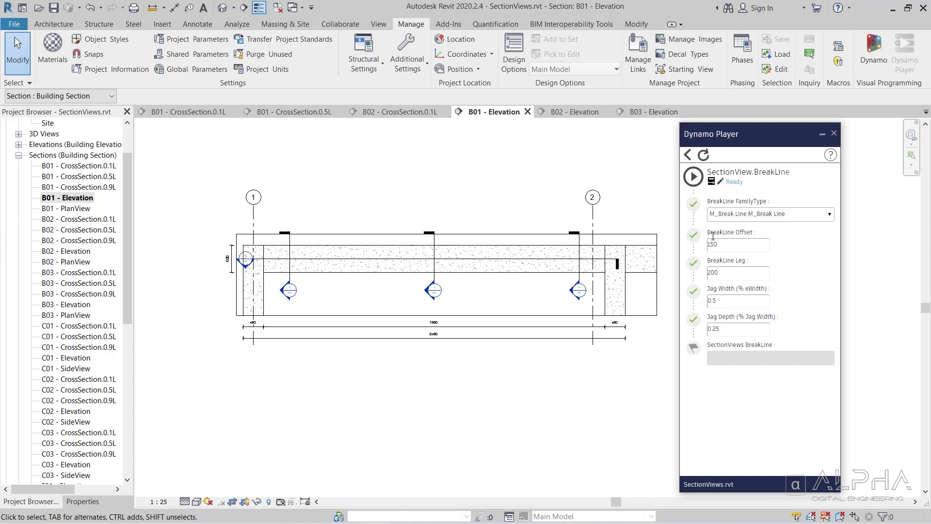
pyautogui.click(692, 177)
pyautogui.click(153, 411)
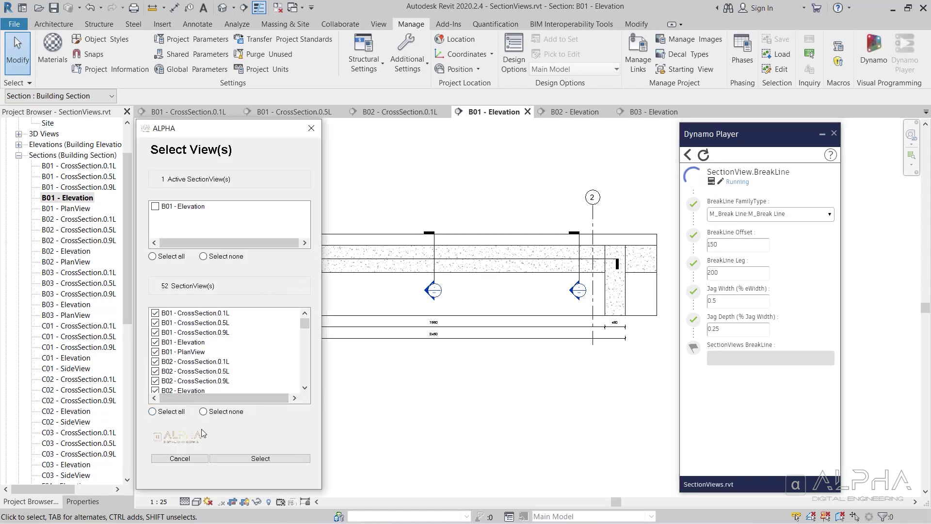
pyautogui.click(258, 457)
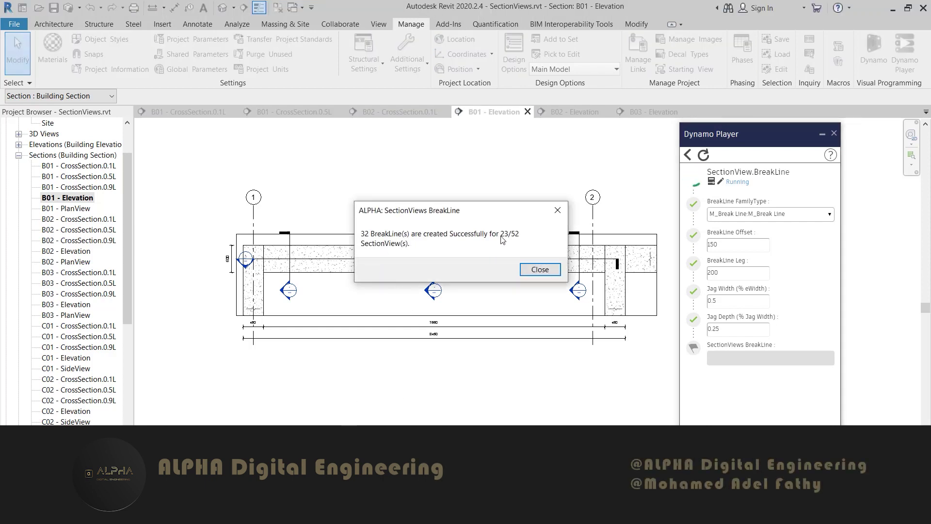
pyautogui.click(530, 267)
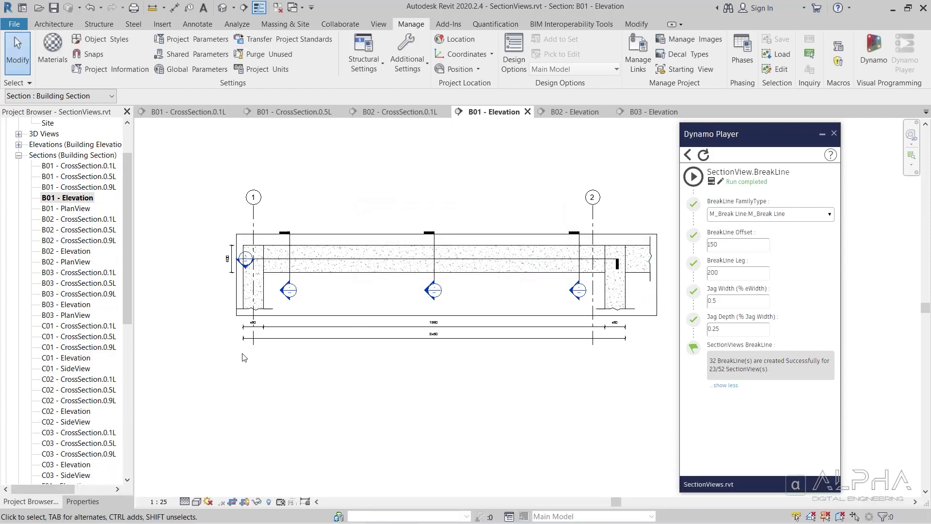
# Step: Measure from the break line corner in B01 - Elevation, then cancel and zoom to fit
pyautogui.scroll(5, 226, 310)
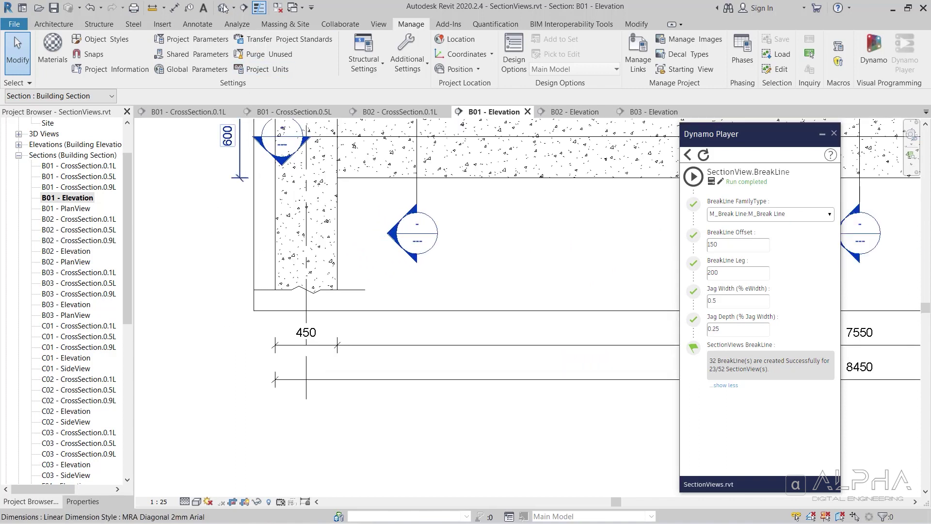
pyautogui.press('m')
pyautogui.press('e')
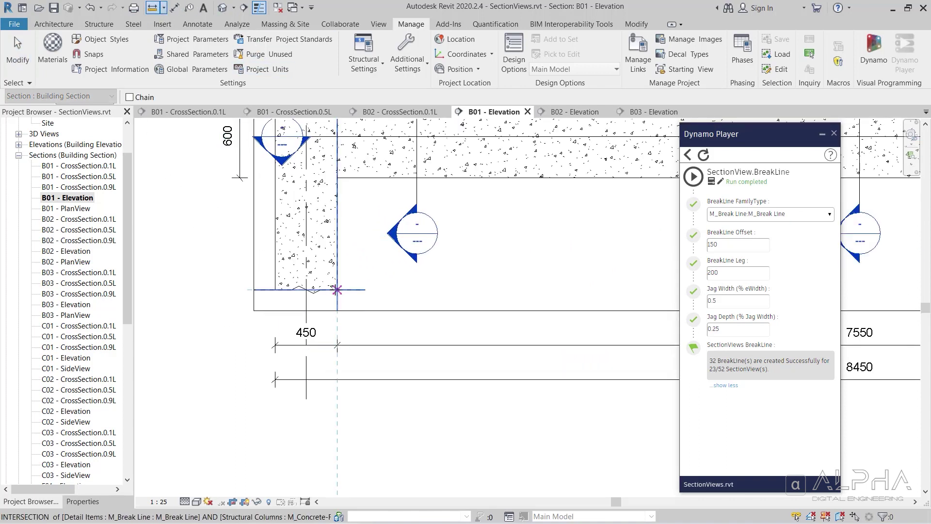
pyautogui.click(336, 289)
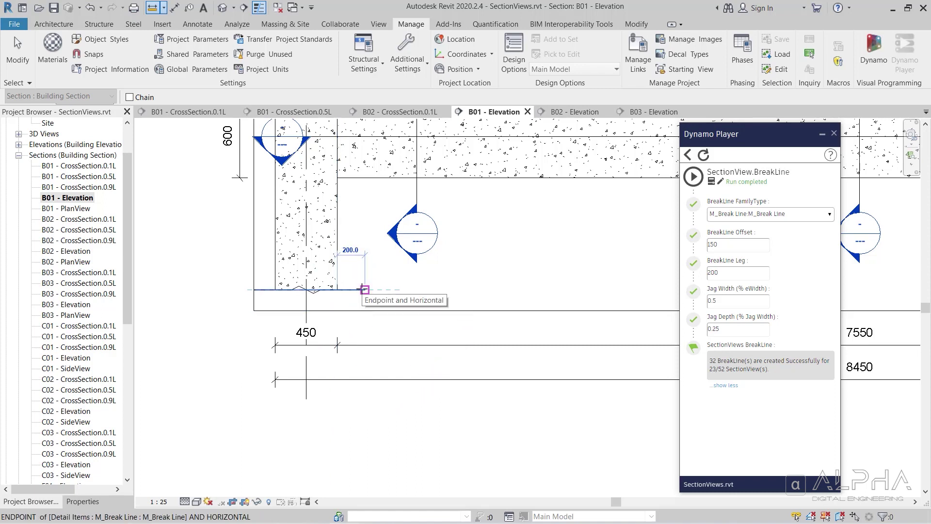
pyautogui.rightClick(399, 287)
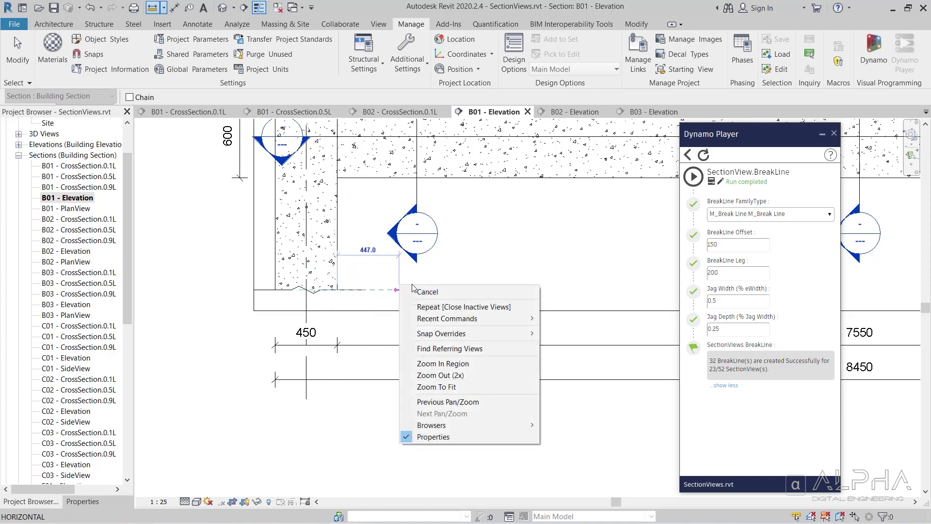
pyautogui.click(417, 290)
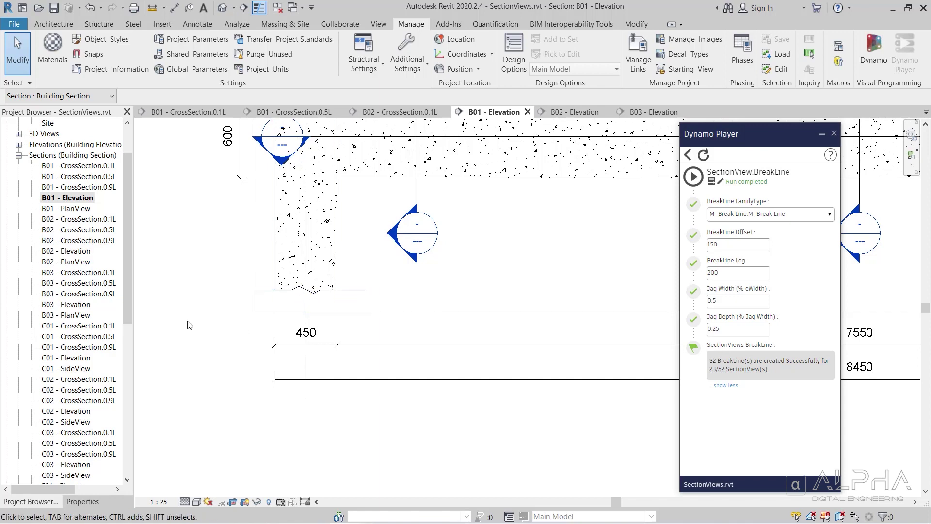
pyautogui.press('z')
pyautogui.press('f')
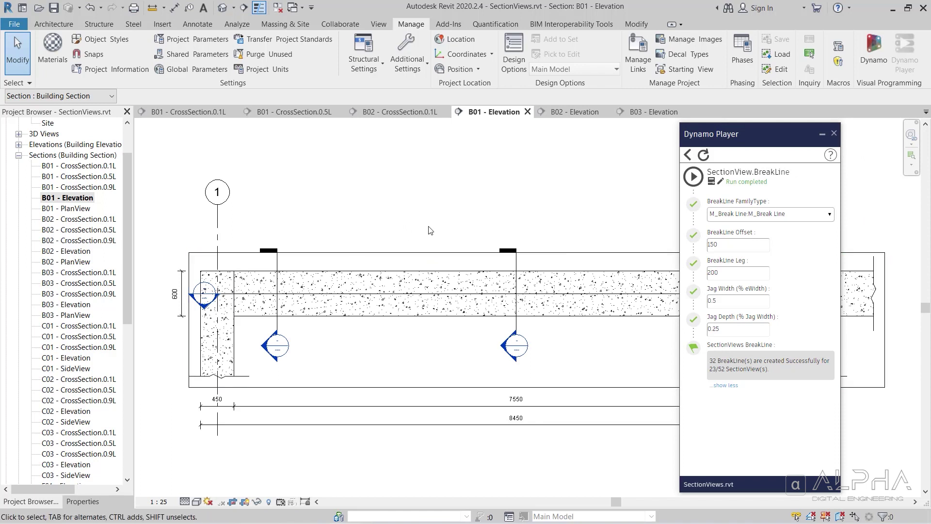
# Step: Set CropRegion's Crop Region Visible to True and hide B01 - Elevation's crop boundary in Properties
pyautogui.click(687, 155)
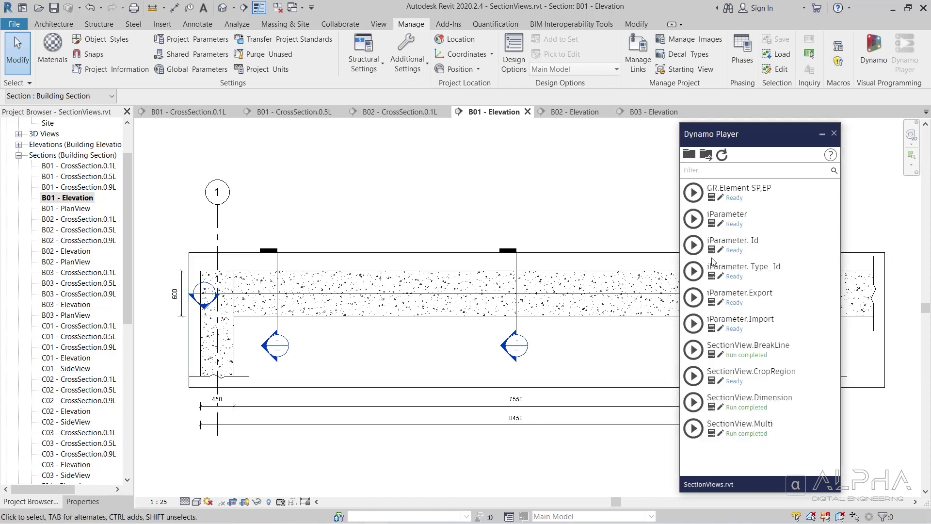
pyautogui.click(714, 376)
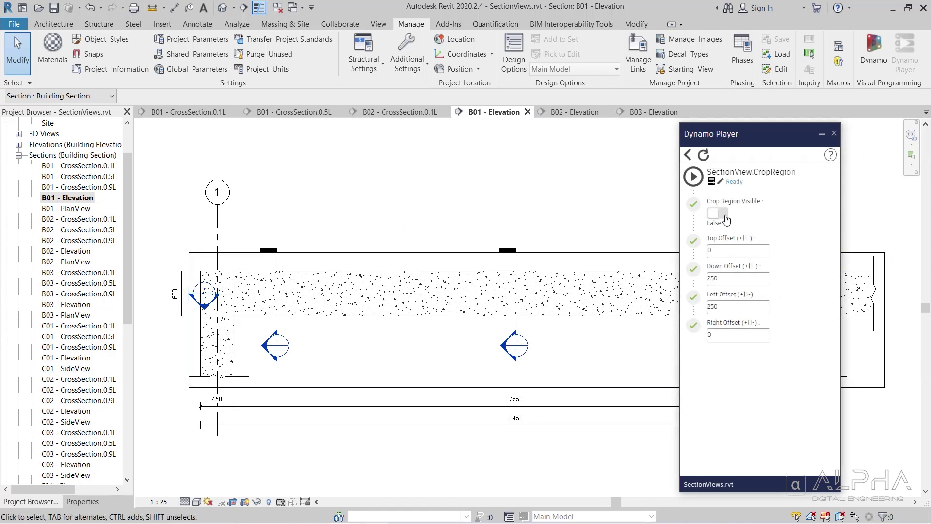
pyautogui.click(725, 217)
pyautogui.click(68, 500)
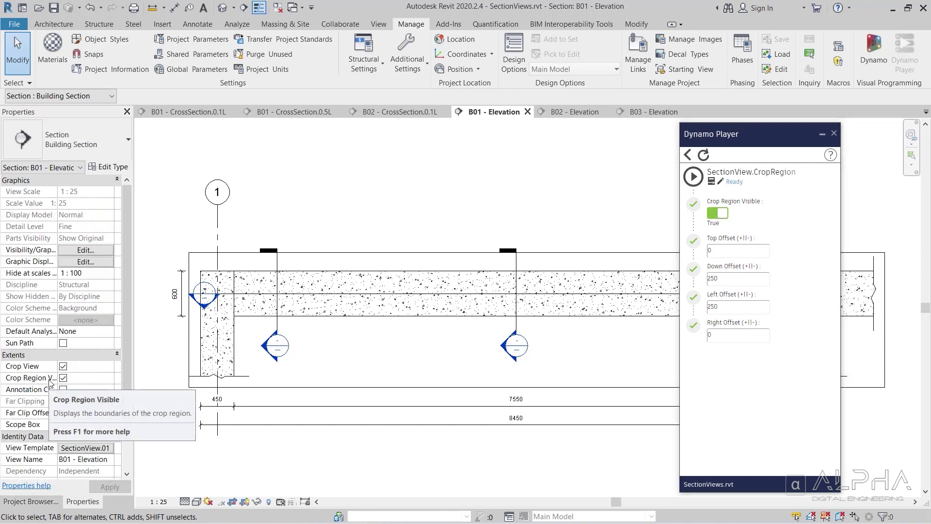
pyautogui.click(62, 378)
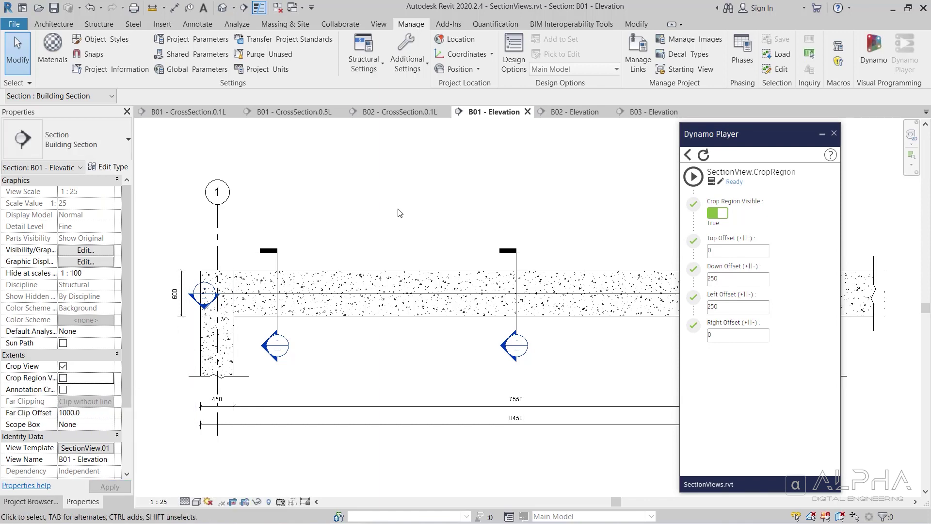
# Step: Minimize Dynamo Player and open the B01 - CrossSection.0.1L view
pyautogui.click(820, 136)
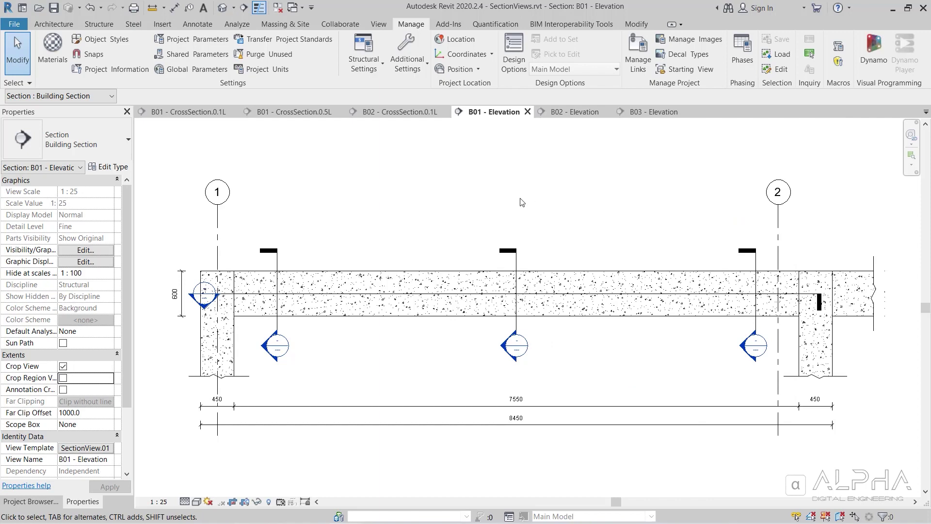
pyautogui.click(31, 501)
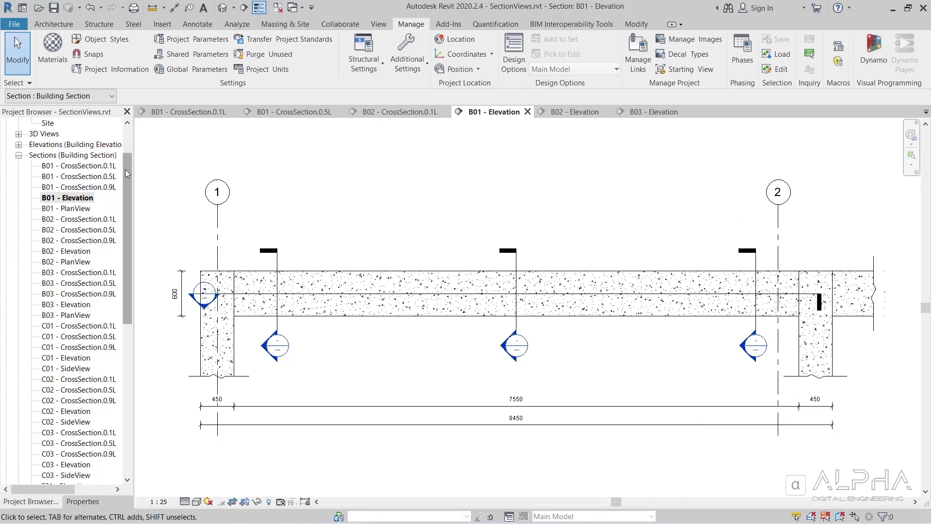
pyautogui.doubleClick(88, 167)
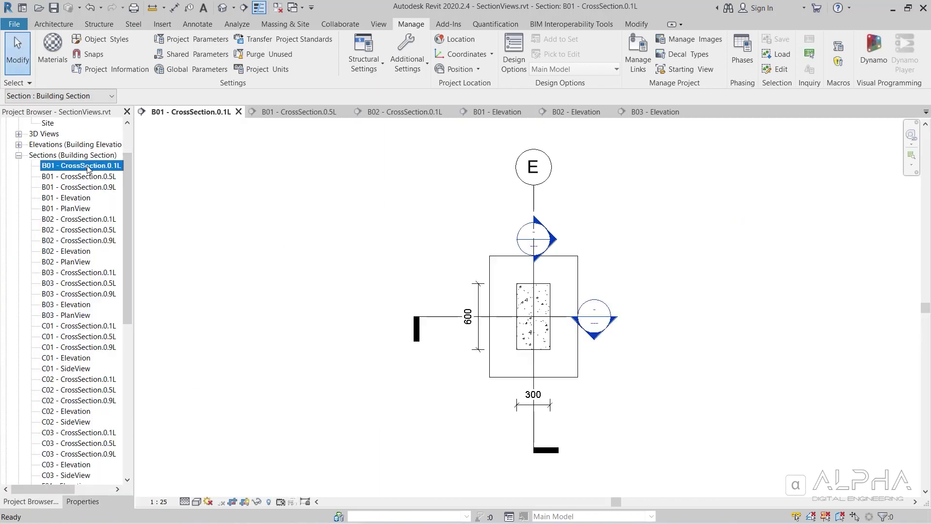
# Step: Review the B01 and B02 section views, from B01 - CrossSection.0.5L through B02 - Elevation
pyautogui.doubleClick(91, 177)
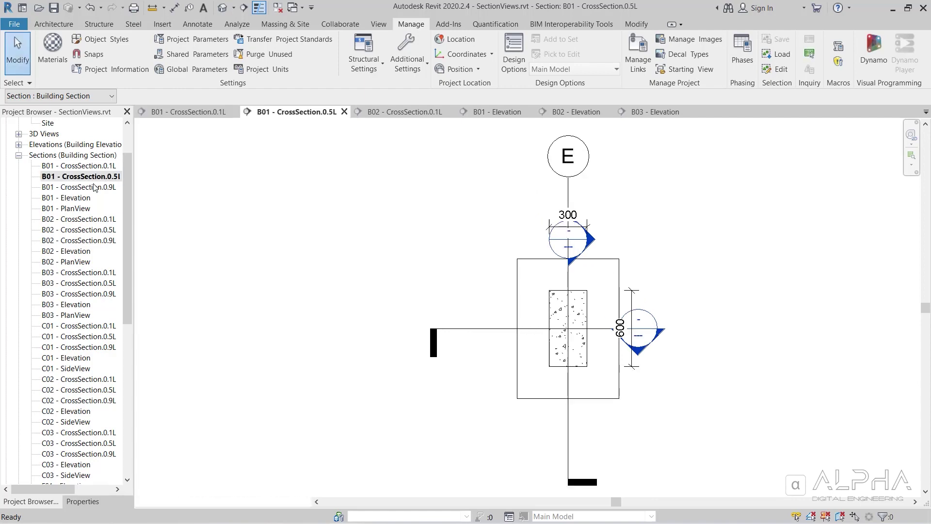
pyautogui.doubleClick(94, 187)
pyautogui.doubleClick(78, 198)
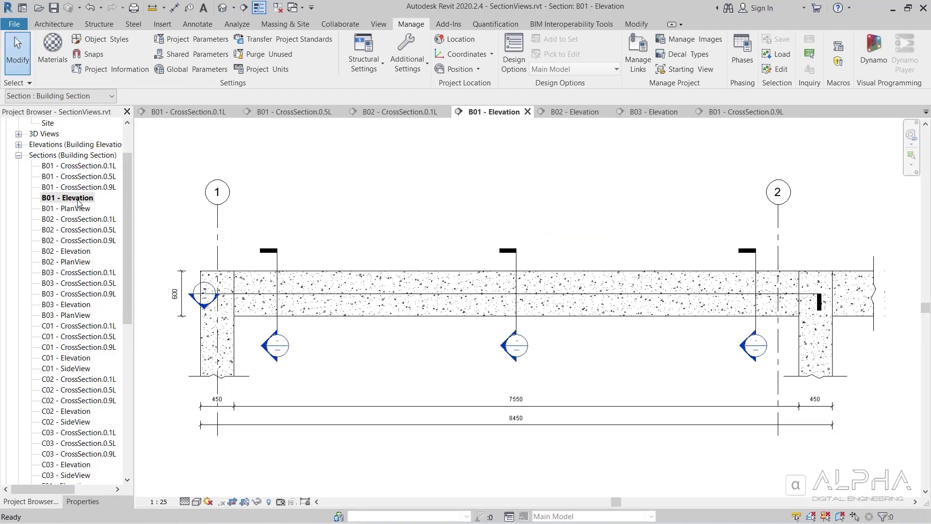
pyautogui.doubleClick(75, 208)
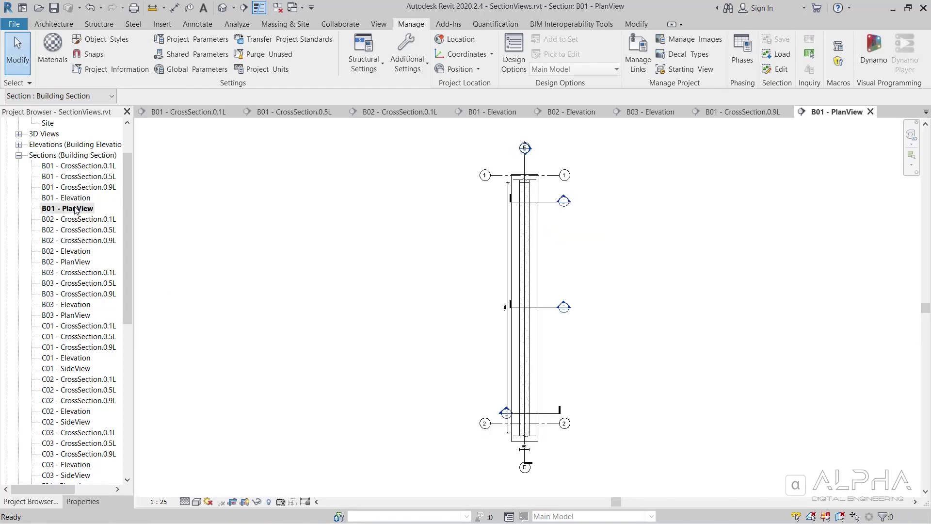
pyautogui.doubleClick(75, 218)
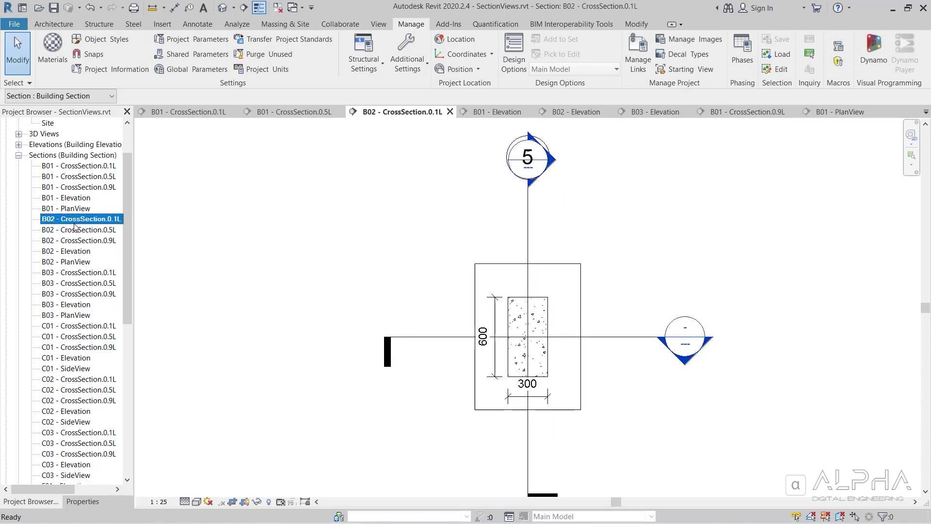
pyautogui.doubleClick(75, 230)
pyautogui.doubleClick(79, 240)
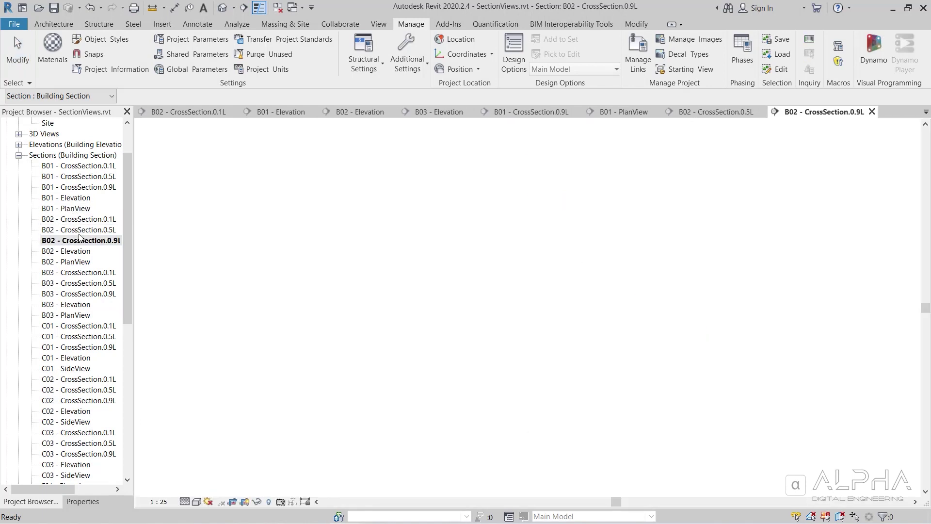
pyautogui.doubleClick(74, 252)
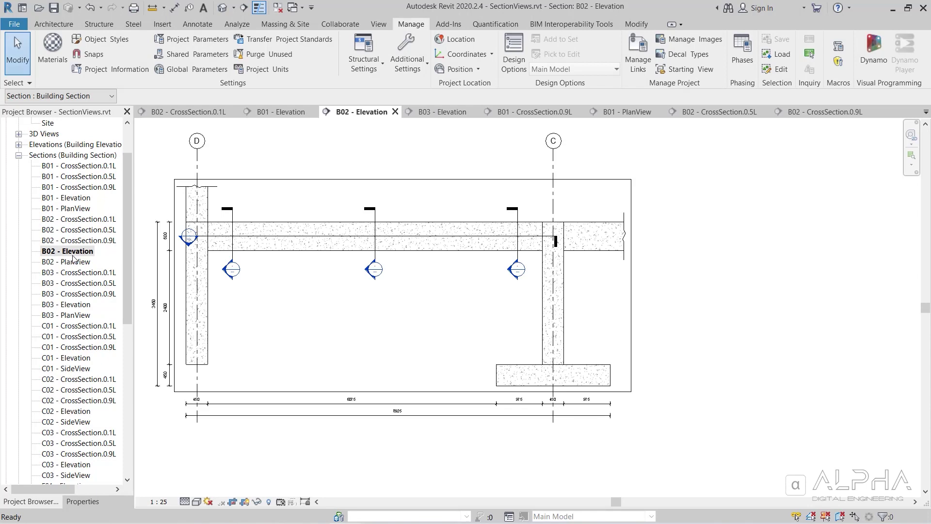
pyautogui.press('z')
pyautogui.press('f')
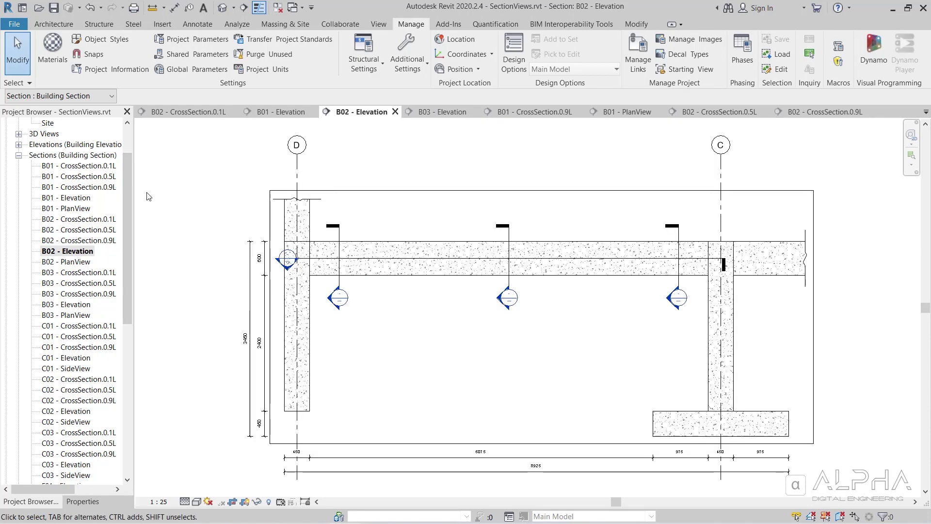
# Step: Review B02 - PlanView, all B03 views, and C01 - CrossSection.0.1L
pyautogui.doubleClick(78, 262)
pyautogui.doubleClick(80, 273)
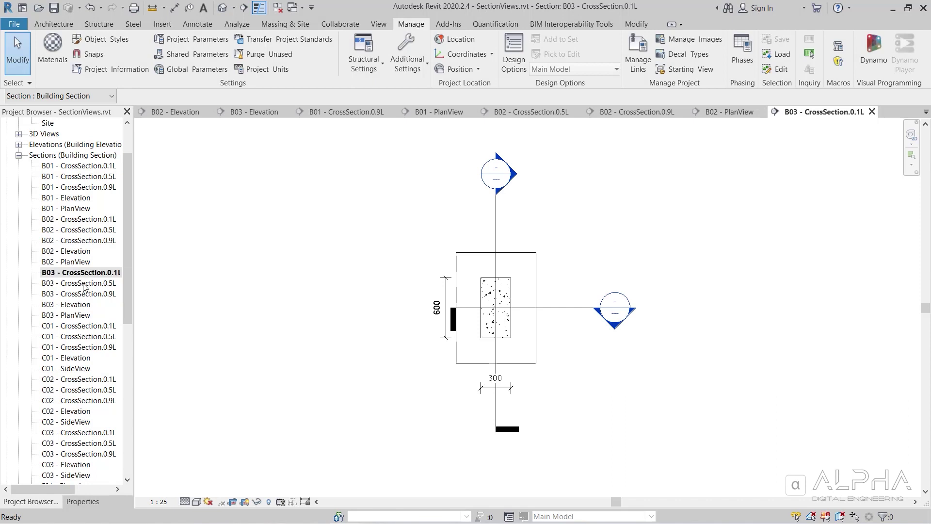
pyautogui.doubleClick(81, 283)
pyautogui.doubleClick(83, 294)
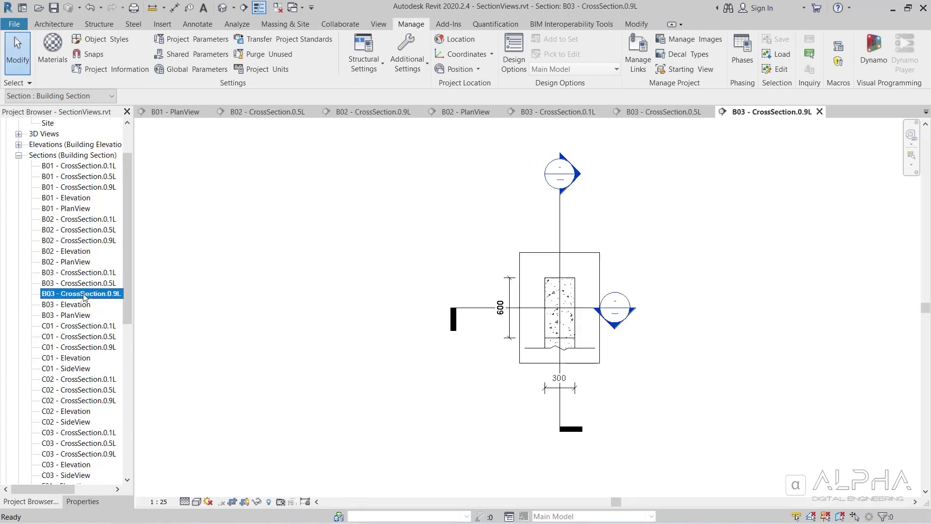
pyautogui.doubleClick(79, 305)
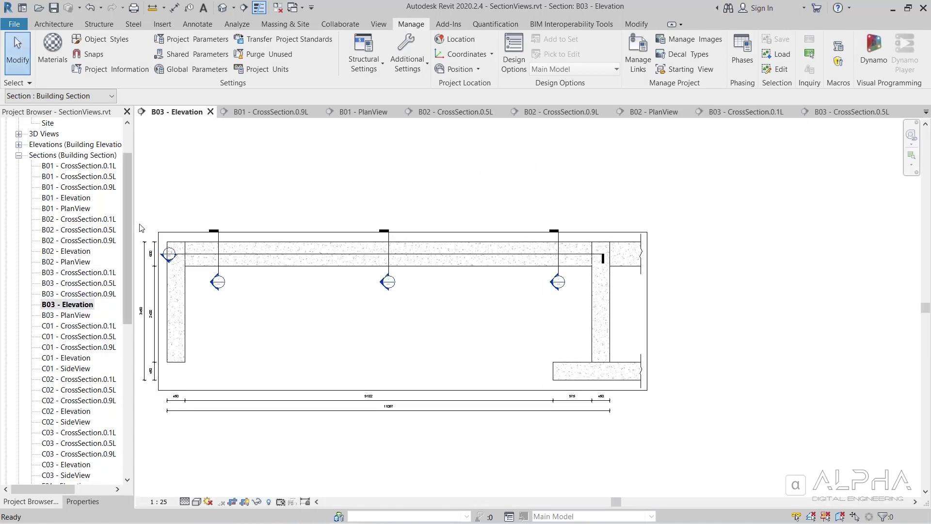
pyautogui.doubleClick(72, 315)
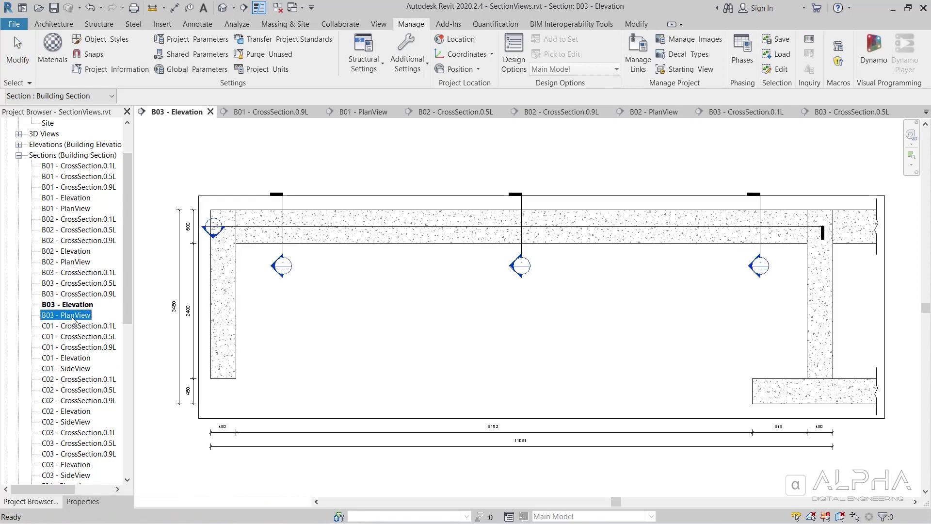
pyautogui.doubleClick(76, 326)
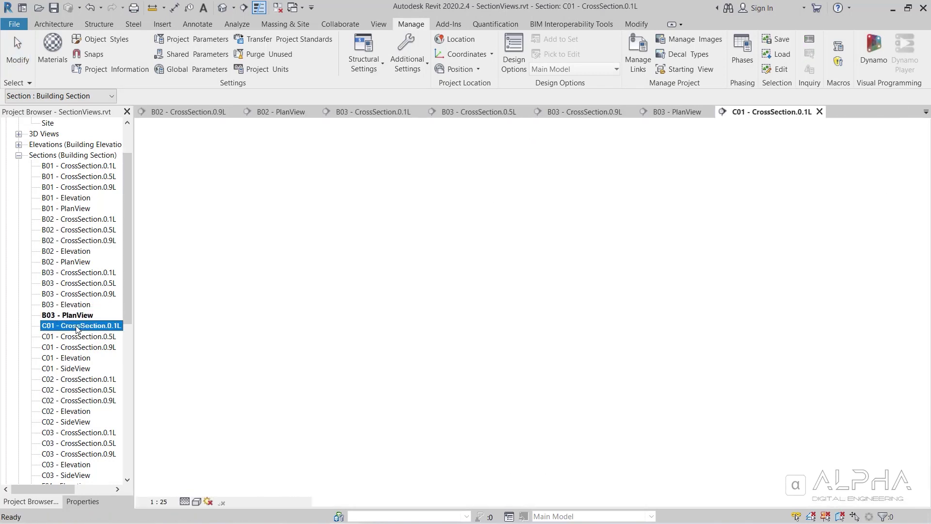
# Step: Split the C01 section line so its head sits clear of grid bubble 4
pyautogui.click(560, 322)
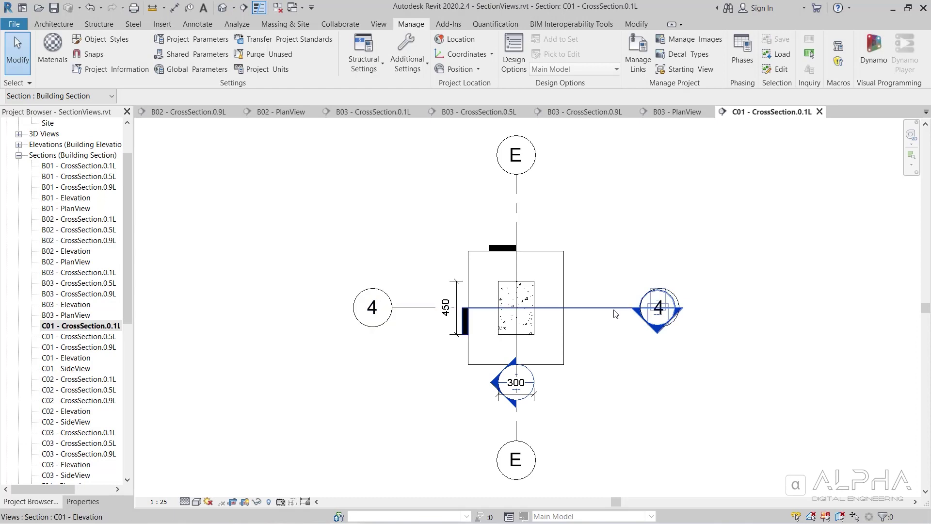
pyautogui.click(643, 61)
pyautogui.click(589, 309)
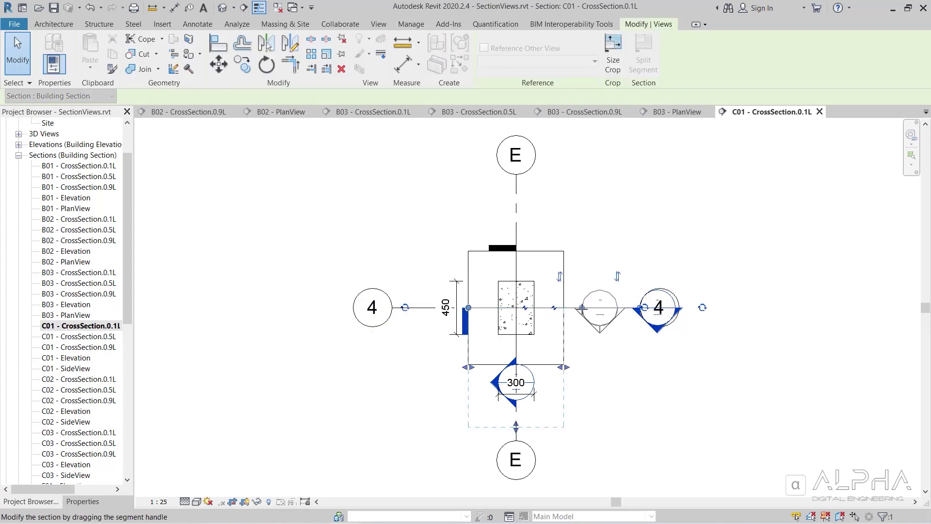
pyautogui.click(600, 199)
pyautogui.click(83, 326)
# Step: Open the C01 CrossSection.0.5L, CrossSection.0.9L, Elevation and SideView sections
pyautogui.doubleClick(86, 336)
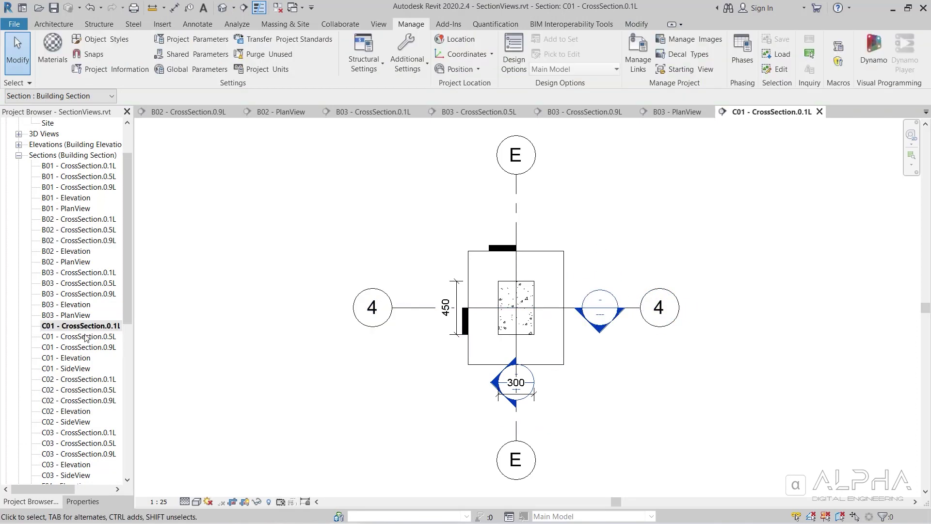
pyautogui.doubleClick(84, 348)
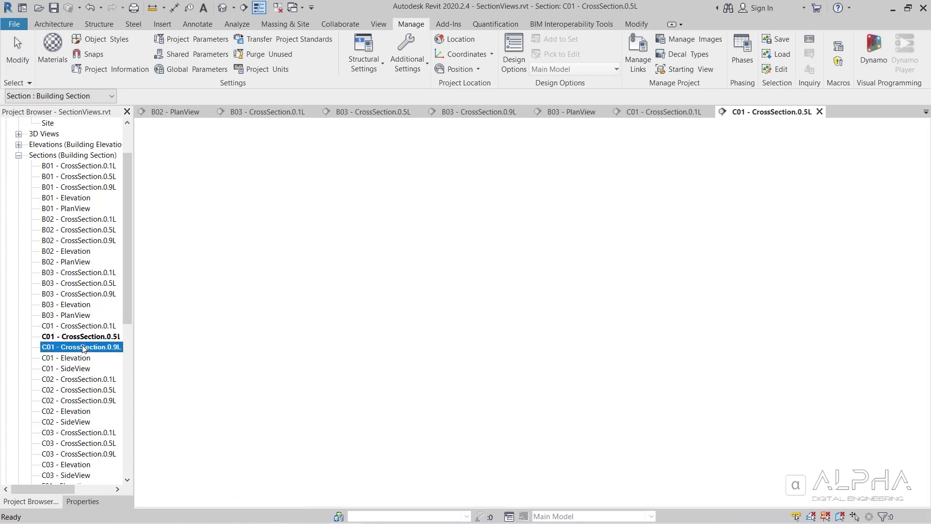
pyautogui.doubleClick(78, 357)
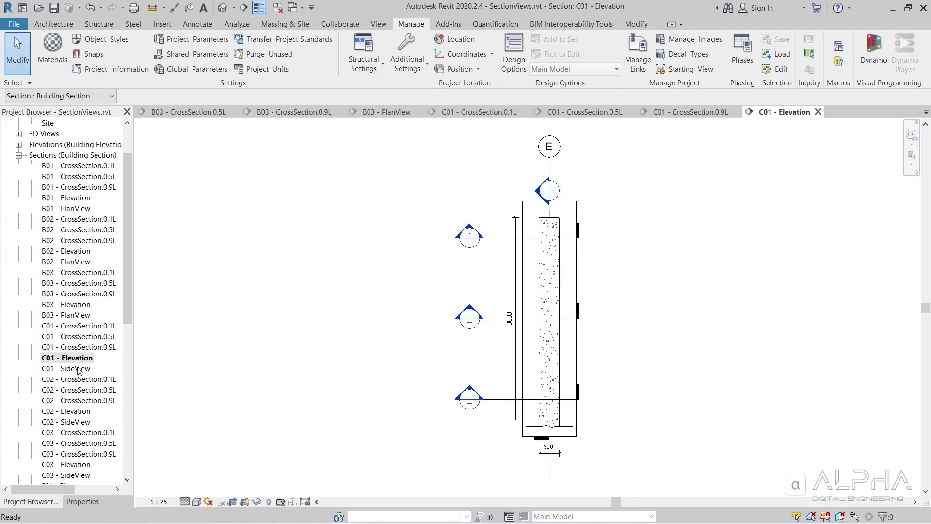
pyautogui.doubleClick(78, 368)
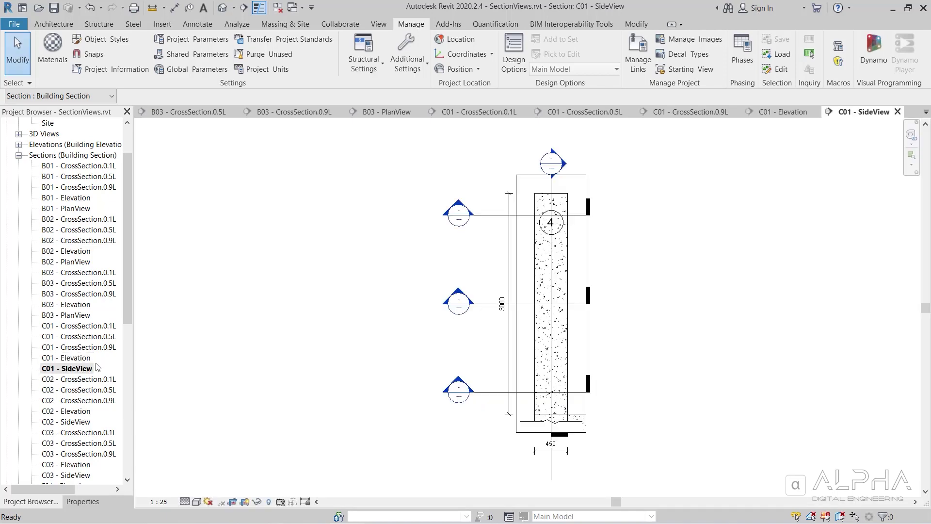
# Step: Delete the column-base break line and the 450 width dimension in C01 - SideView
pyautogui.click(487, 304)
pyautogui.click(420, 349)
pyautogui.click(538, 425)
pyautogui.rightClick(538, 425)
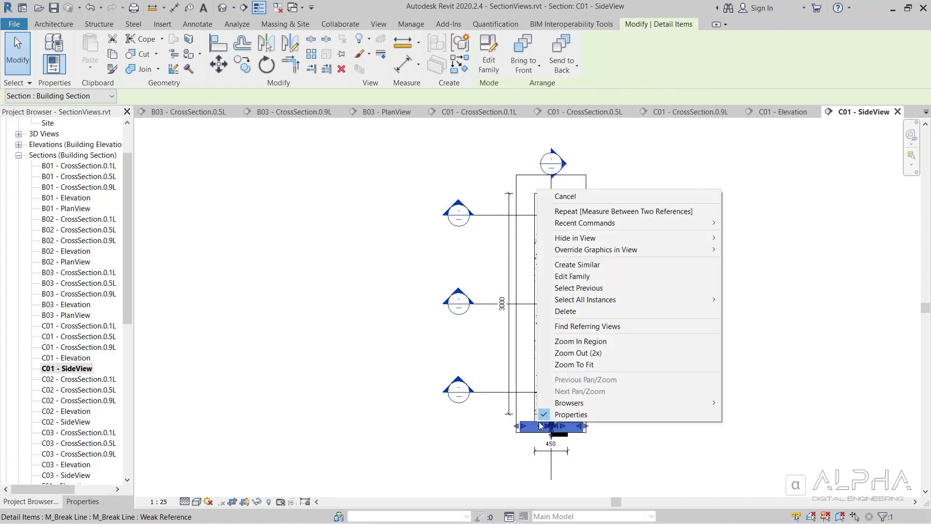
pyautogui.click(577, 312)
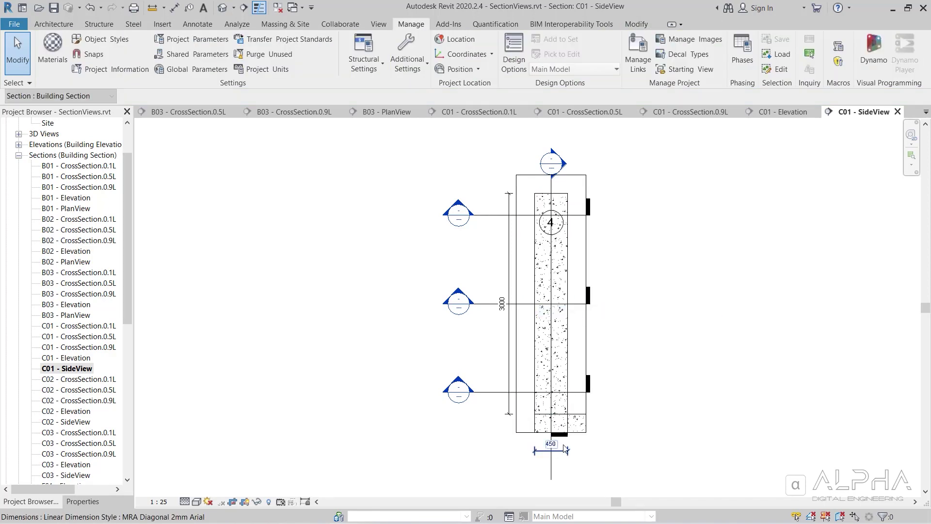
pyautogui.click(565, 450)
pyautogui.rightClick(564, 450)
pyautogui.click(601, 340)
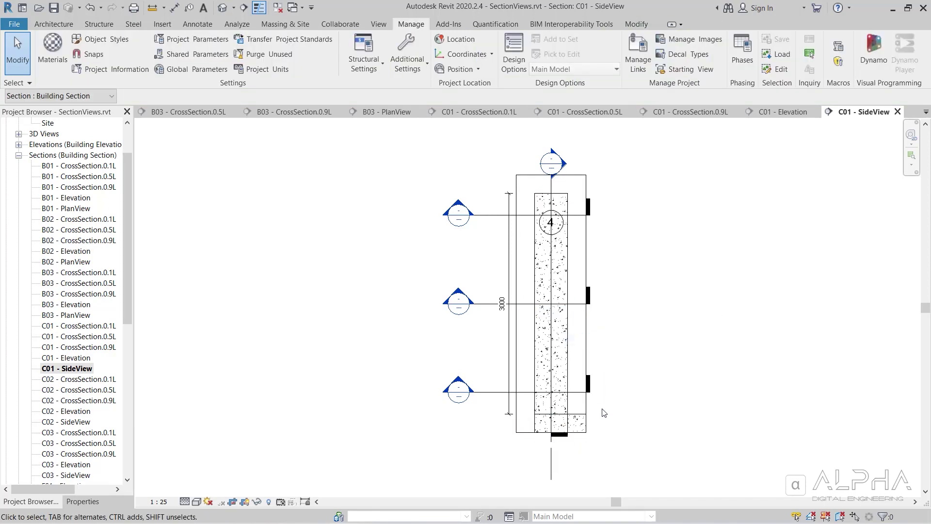
# Step: Extend the crop region's bottom and right edges to include the footing
pyautogui.scroll(-2, 606, 421)
pyautogui.moveTo(613, 332); pyautogui.dragTo(568, 340, button='middle')
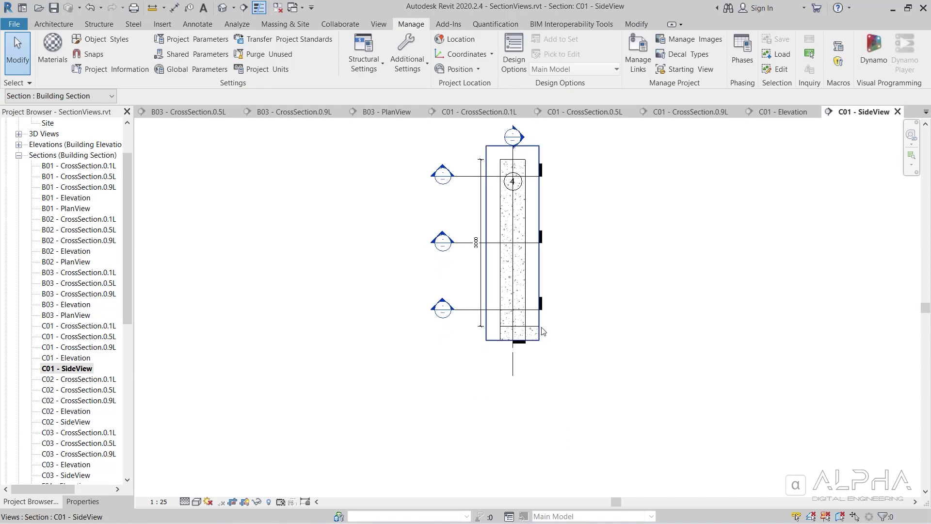
pyautogui.click(512, 341)
pyautogui.moveTo(512, 340); pyautogui.dragTo(513, 398)
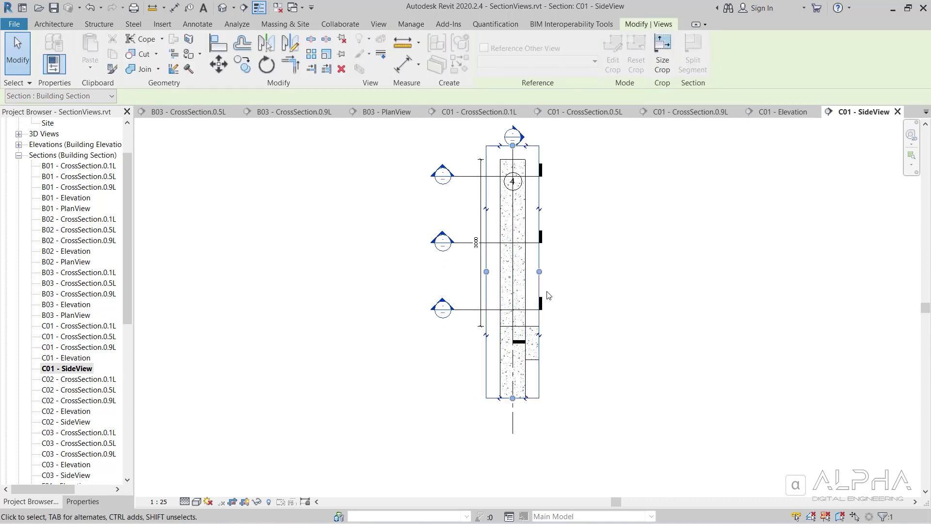
pyautogui.moveTo(539, 272); pyautogui.dragTo(578, 270)
pyautogui.click(598, 307)
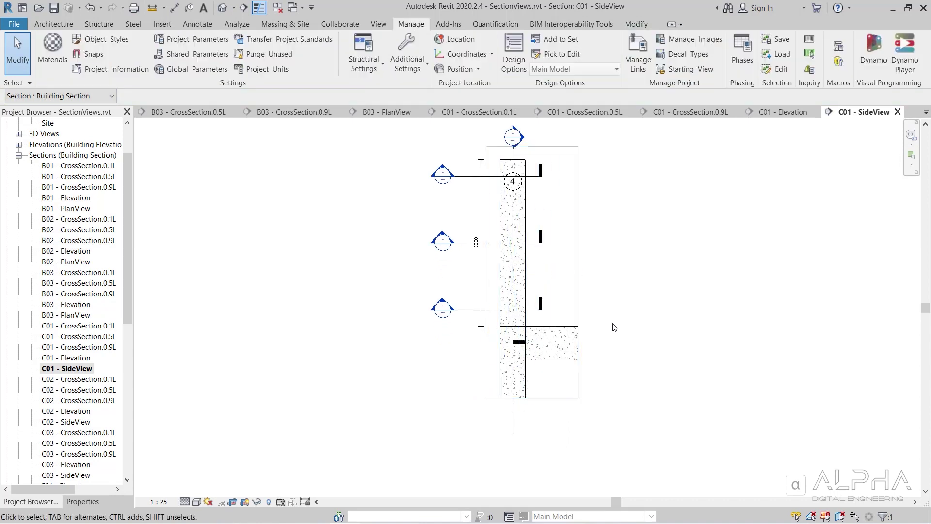
# Step: Dimension C01 - SideView with MRA Diagonal 2mm Arial, adding 2 horizontal and 2 vertical lines
pyautogui.click(688, 155)
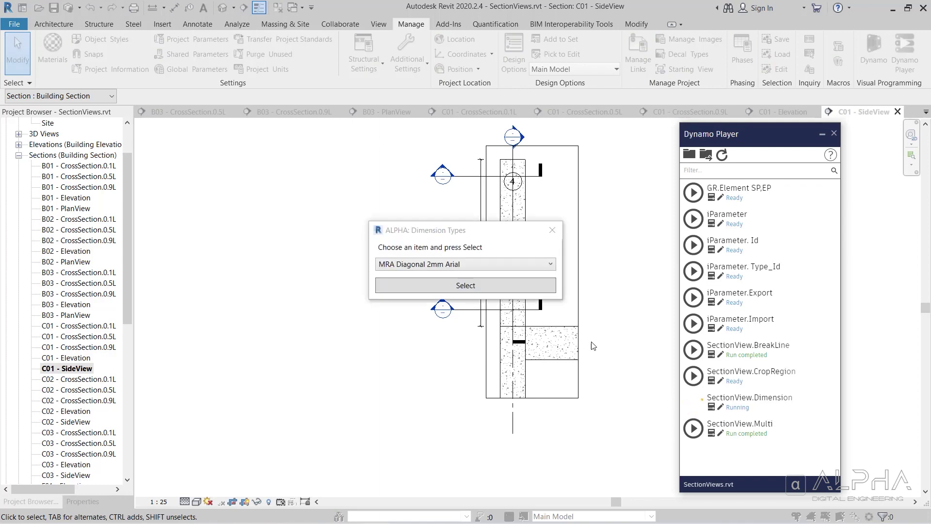
pyautogui.click(437, 284)
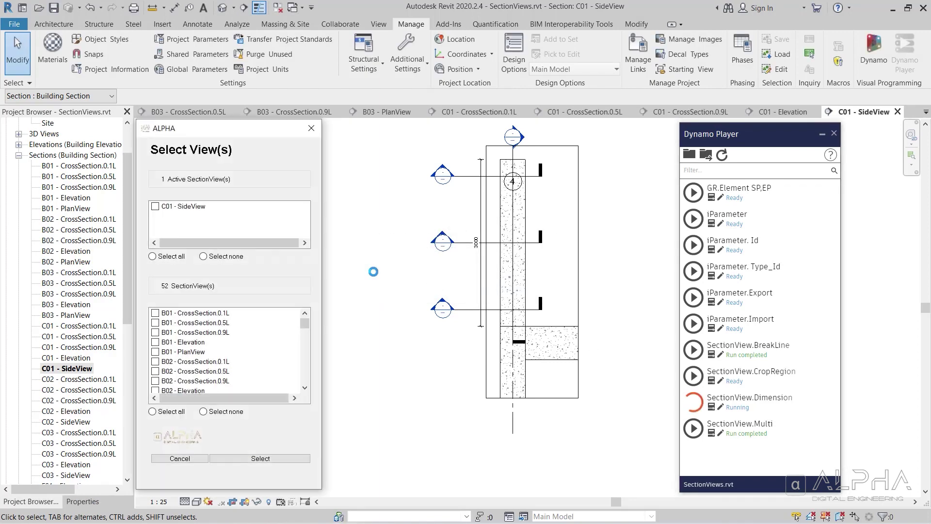
pyautogui.click(303, 458)
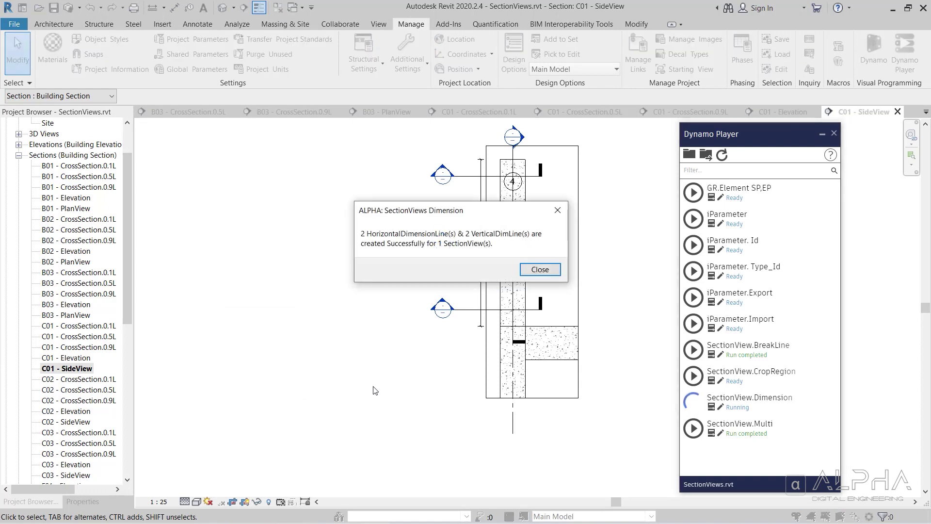
pyautogui.click(539, 269)
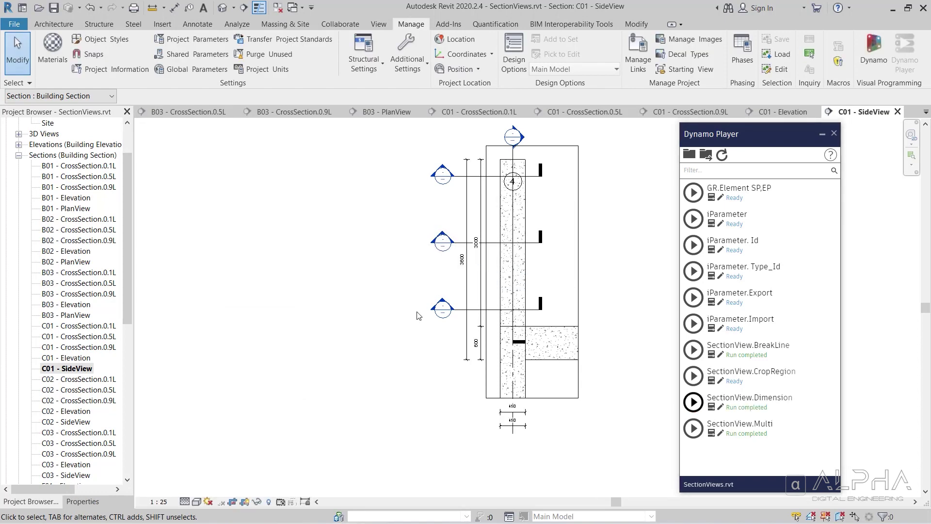
# Step: Check the Dimension script's inputs, then run SectionView.BreakLine on C01 - SideView for 2 break lines
pyautogui.click(711, 407)
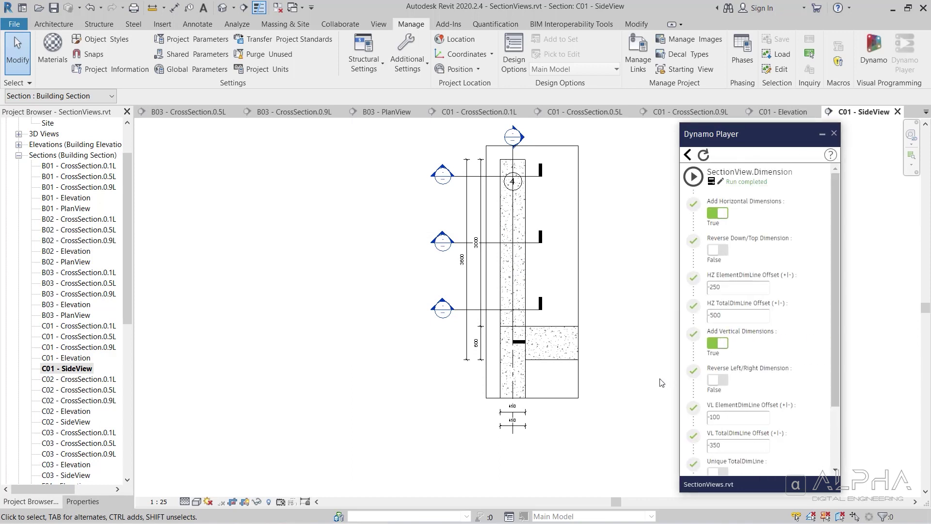
pyautogui.scroll(-3, 687, 388)
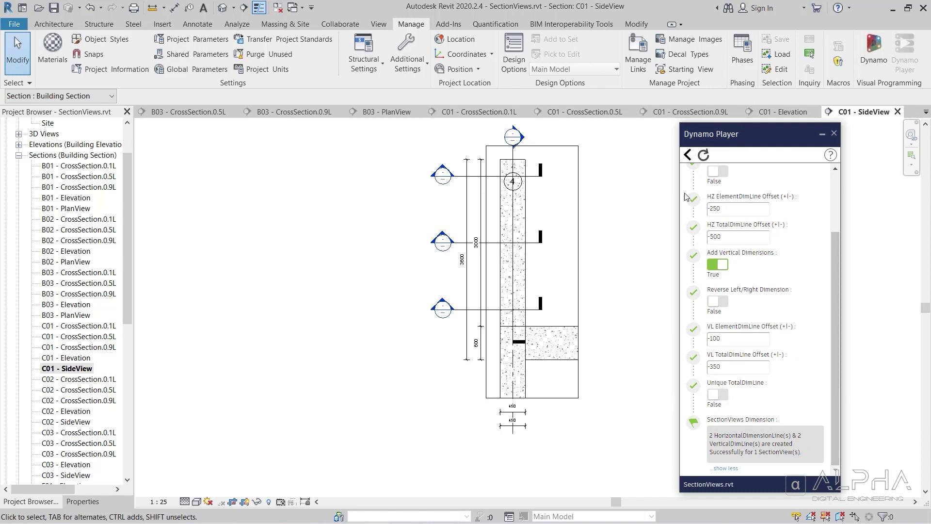
pyautogui.click(687, 156)
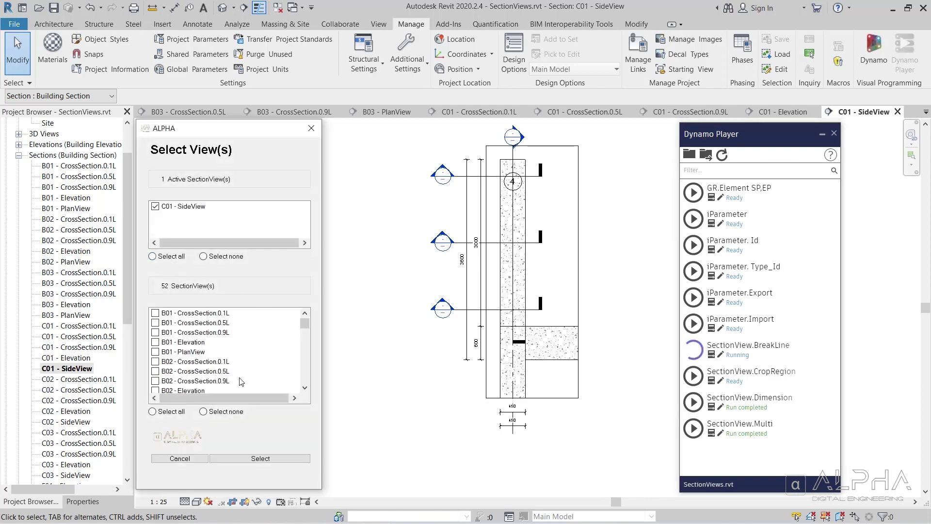
pyautogui.click(260, 458)
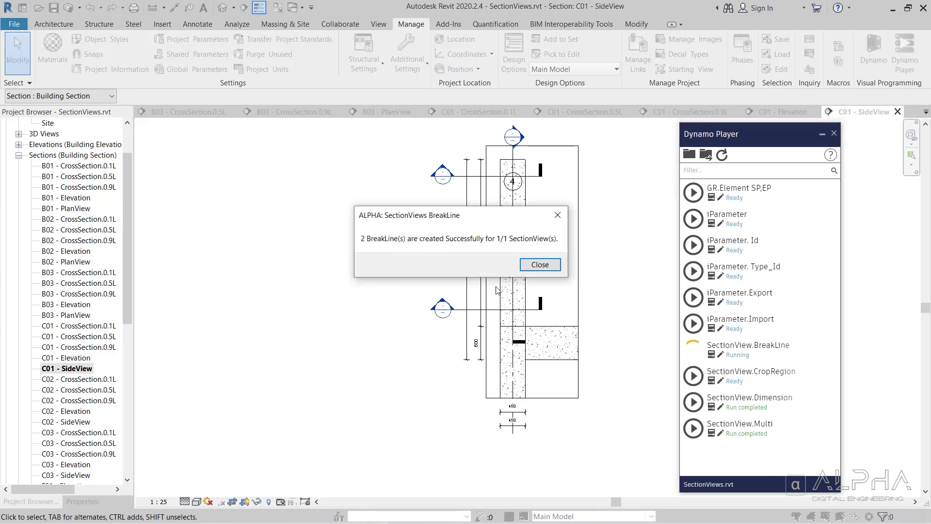
pyautogui.click(538, 264)
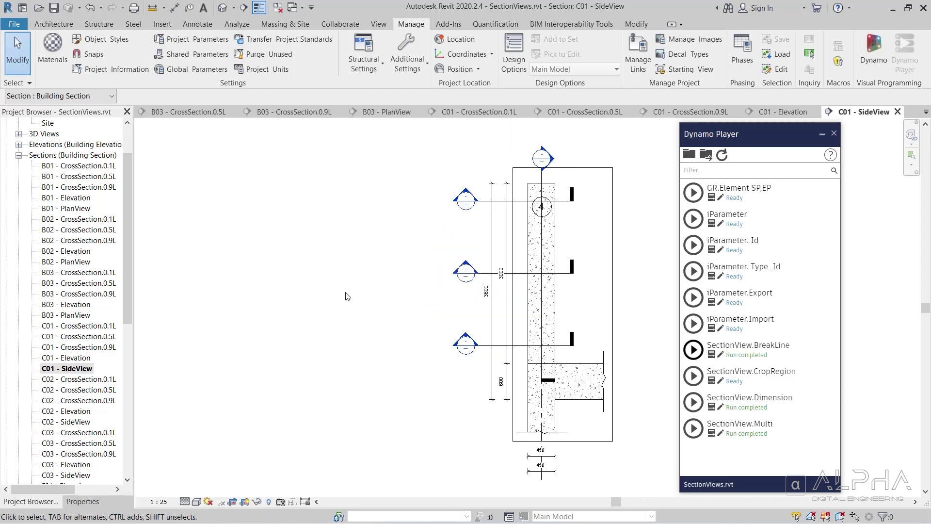
# Step: Open the first C02 cross-sections and hide grid A's right bubble in C02 - CrossSection.0.5L
pyautogui.doubleClick(88, 381)
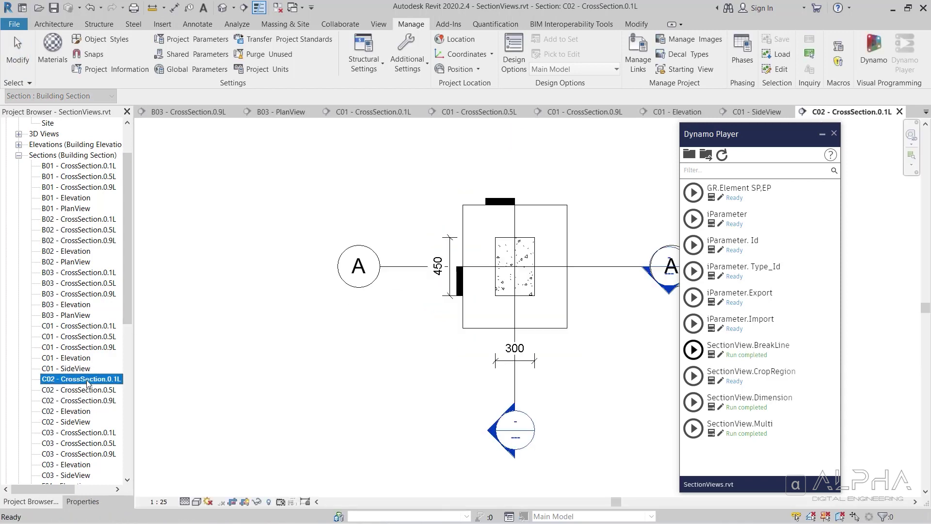
pyautogui.click(819, 135)
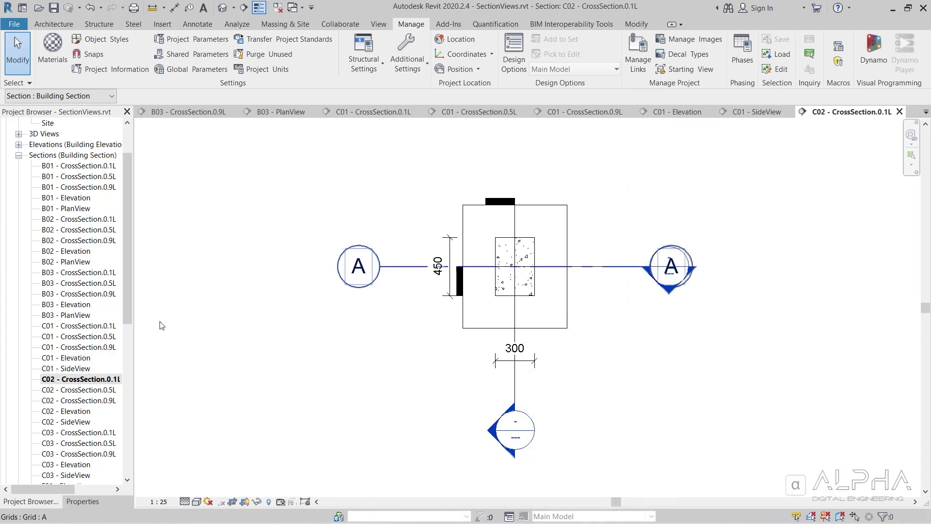
pyautogui.doubleClick(90, 390)
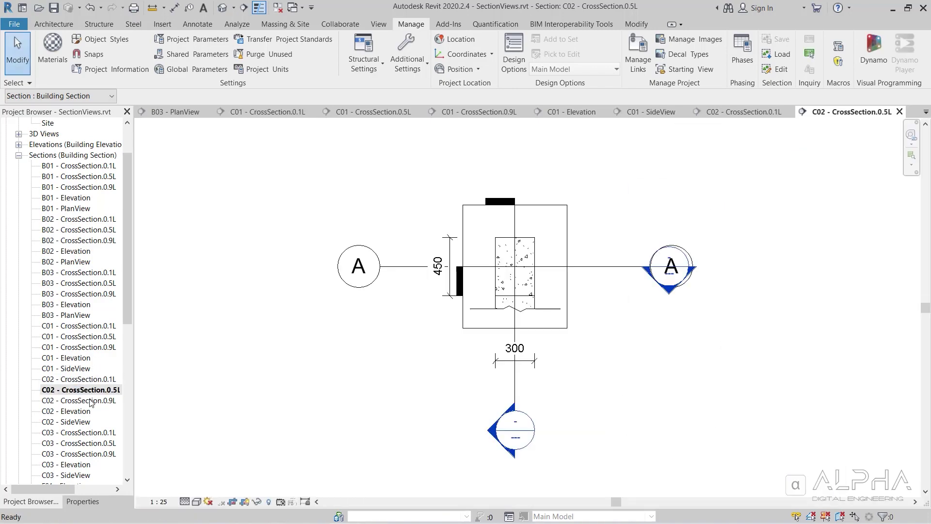
pyautogui.click(361, 277)
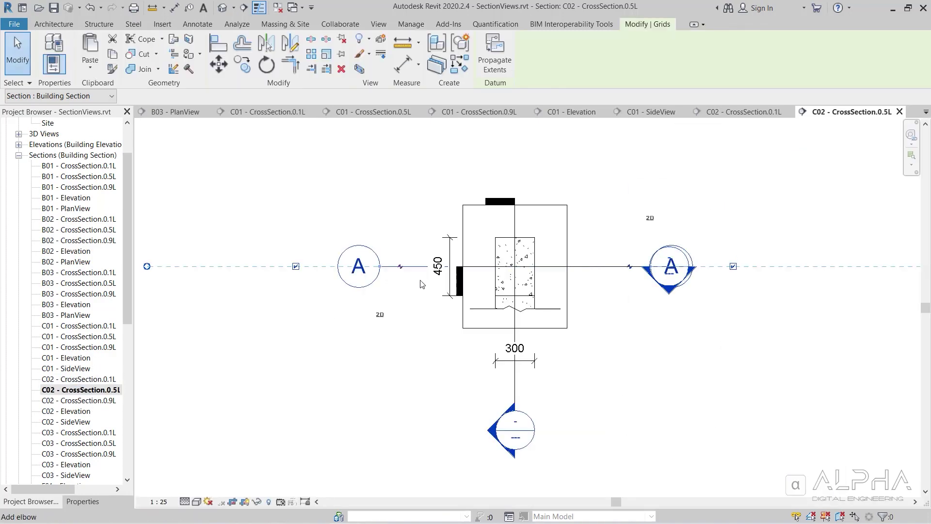
pyautogui.click(733, 266)
pyautogui.click(617, 349)
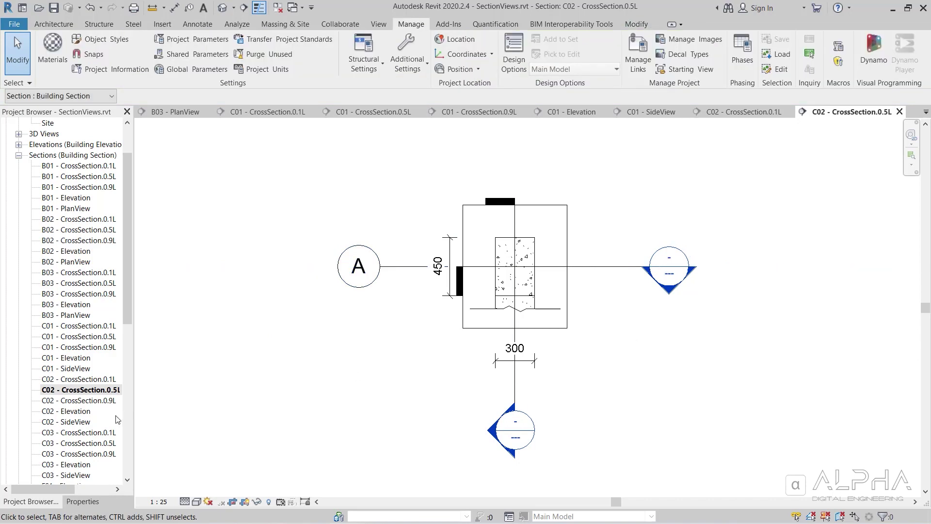
# Step: Open the C02 - CrossSection.0.9L, C02 - Elevation and C02 - SideView sections
pyautogui.click(99, 401)
pyautogui.doubleClick(99, 401)
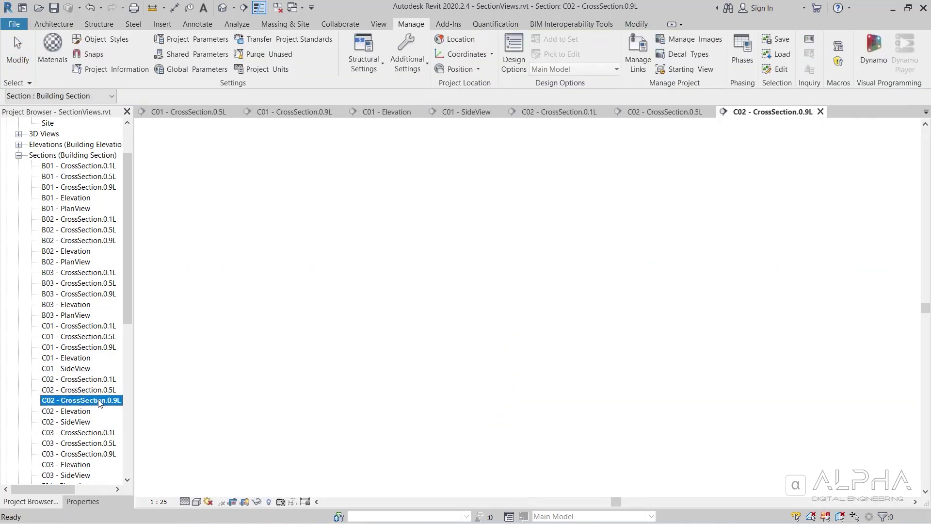
pyautogui.doubleClick(78, 413)
pyautogui.scroll(-6, 81, 369)
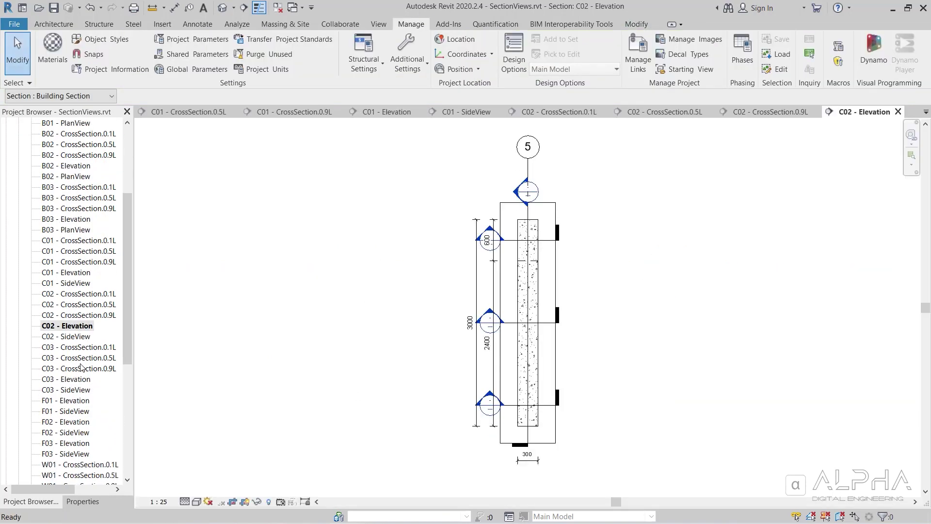
pyautogui.scroll(-2, 82, 368)
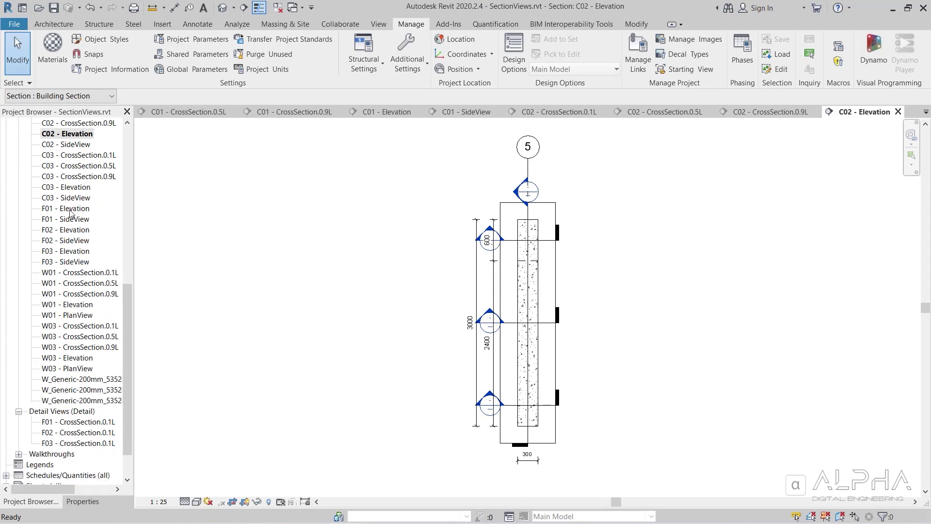
pyautogui.doubleClick(65, 145)
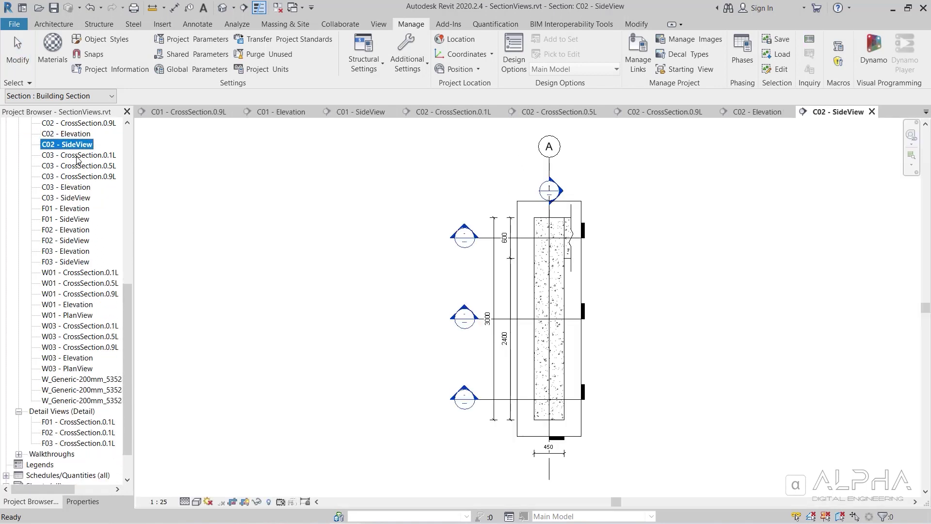
# Step: Open all C03 views through C03 - SideView and inspect its middle section line
pyautogui.click(78, 158)
pyautogui.doubleClick(78, 158)
pyautogui.doubleClick(80, 166)
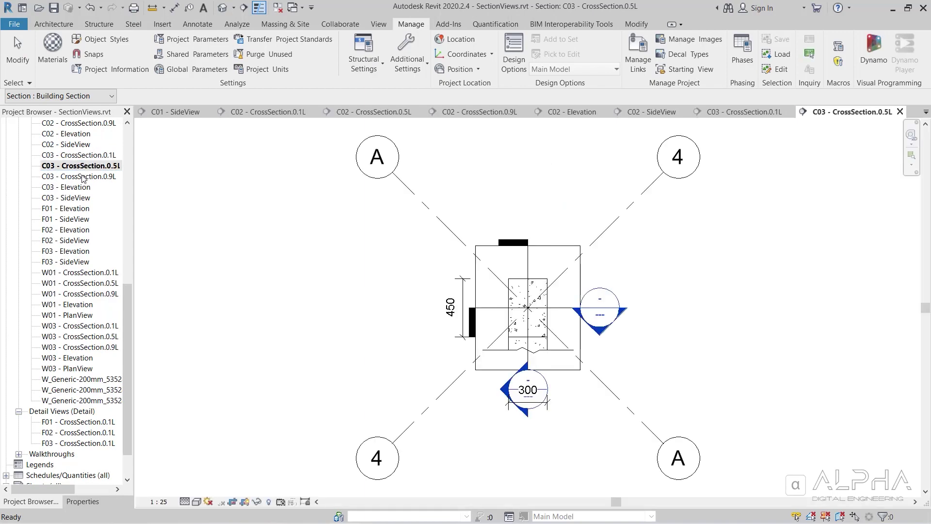
pyautogui.click(83, 177)
pyautogui.doubleClick(82, 178)
pyautogui.click(77, 188)
pyautogui.doubleClick(77, 188)
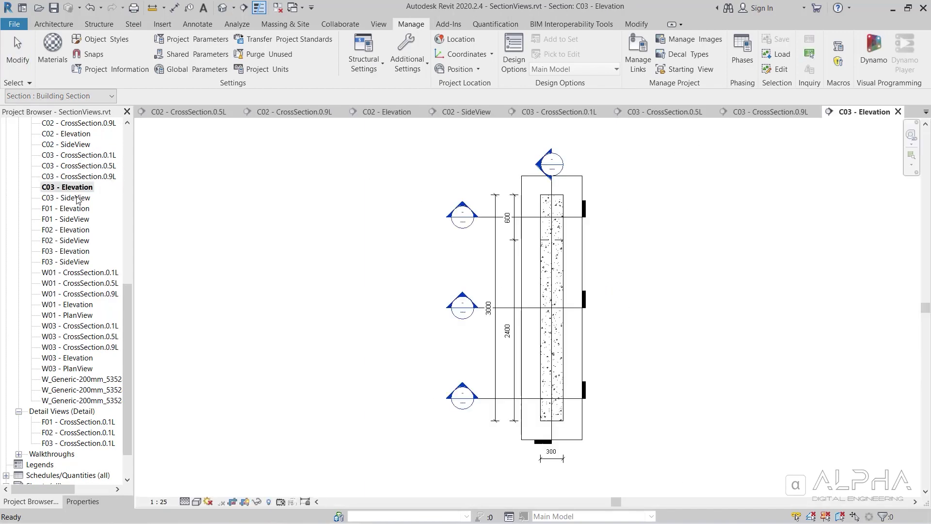
pyautogui.doubleClick(76, 198)
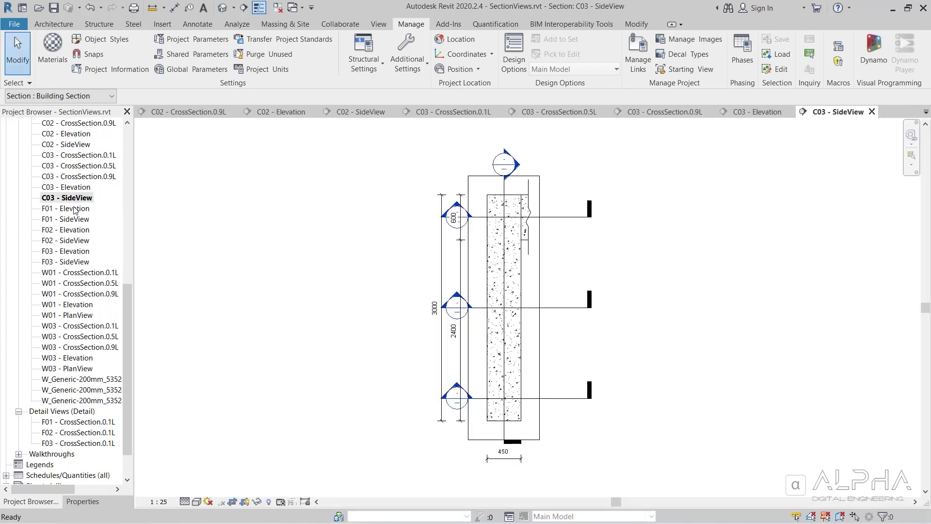
pyautogui.click(563, 308)
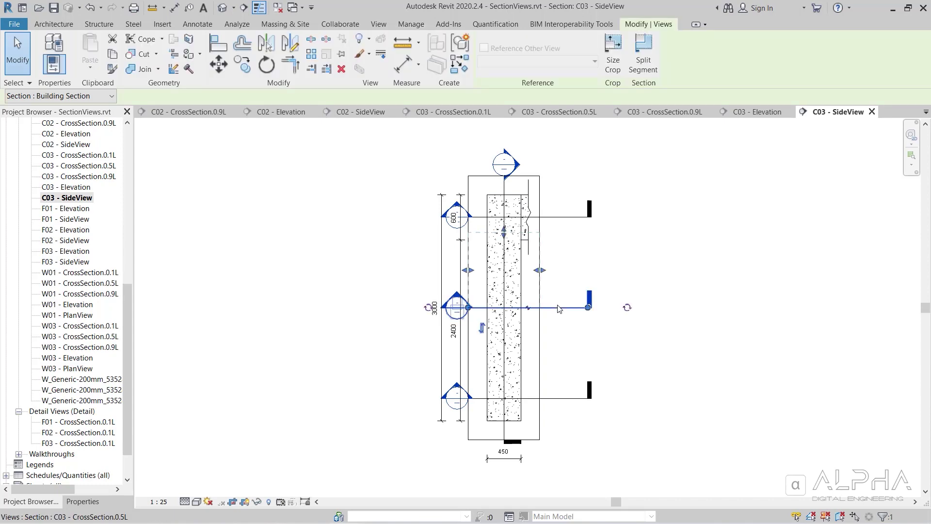
# Step: Open F01 - Elevation and F01 - SideView, checking the footing's section line
pyautogui.click(310, 250)
pyautogui.doubleClick(73, 208)
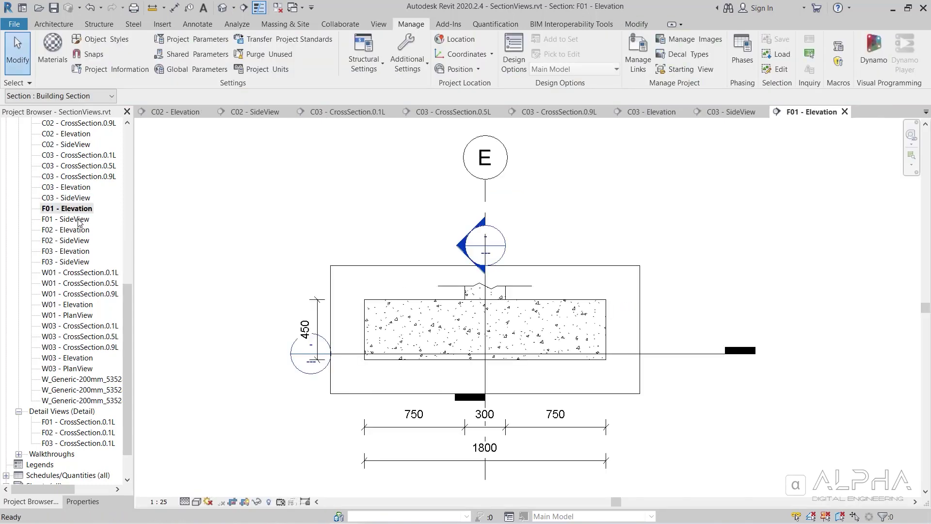
pyautogui.click(693, 353)
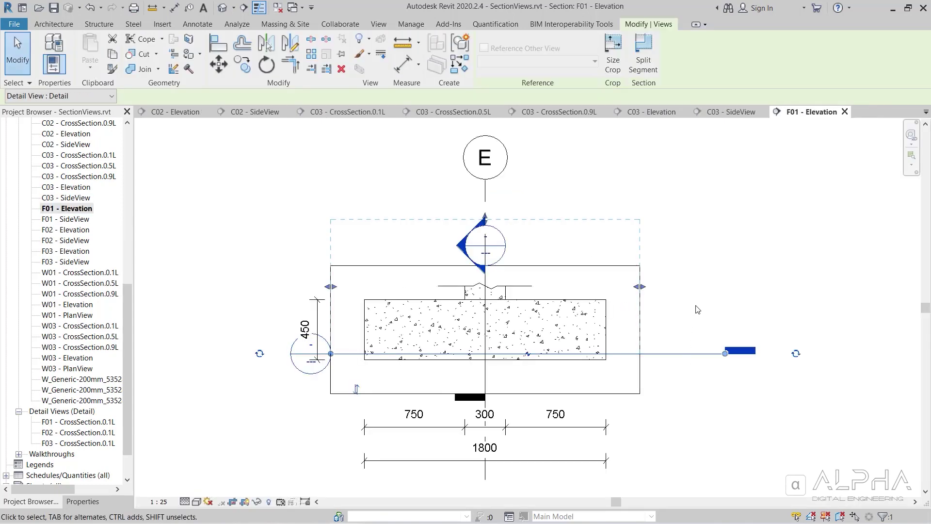
pyautogui.doubleClick(69, 219)
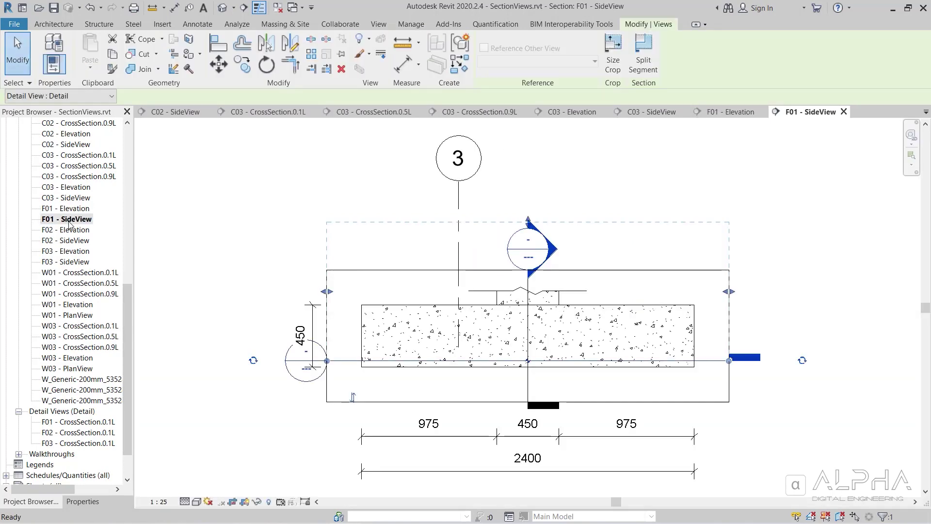
# Step: Open the F02 and F03 Elevation and SideView sections, then W01 - CrossSection.0.1L
pyautogui.doubleClick(72, 229)
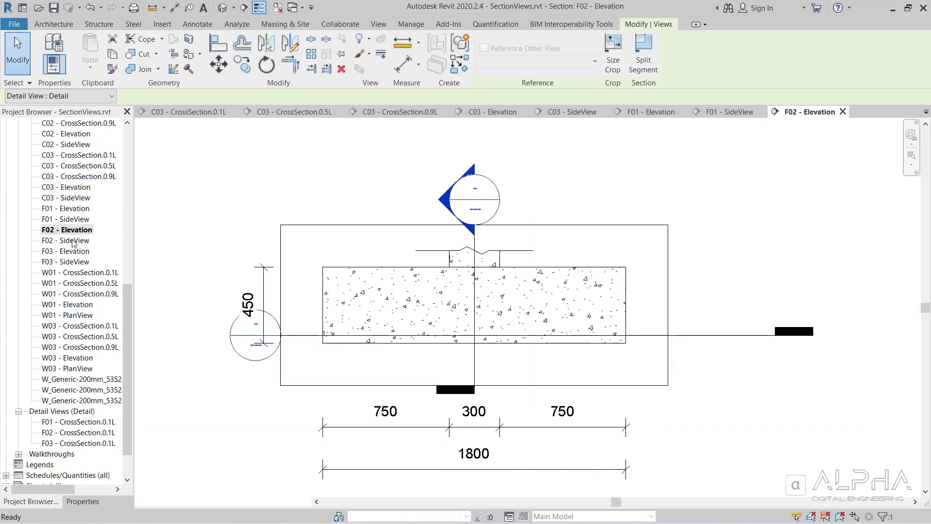
pyautogui.doubleClick(72, 241)
pyautogui.doubleClick(77, 251)
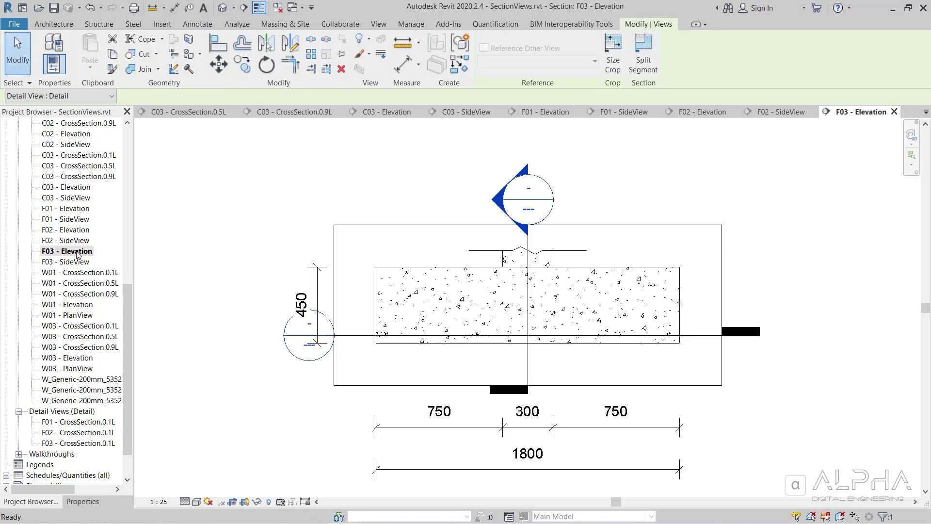
pyautogui.doubleClick(75, 262)
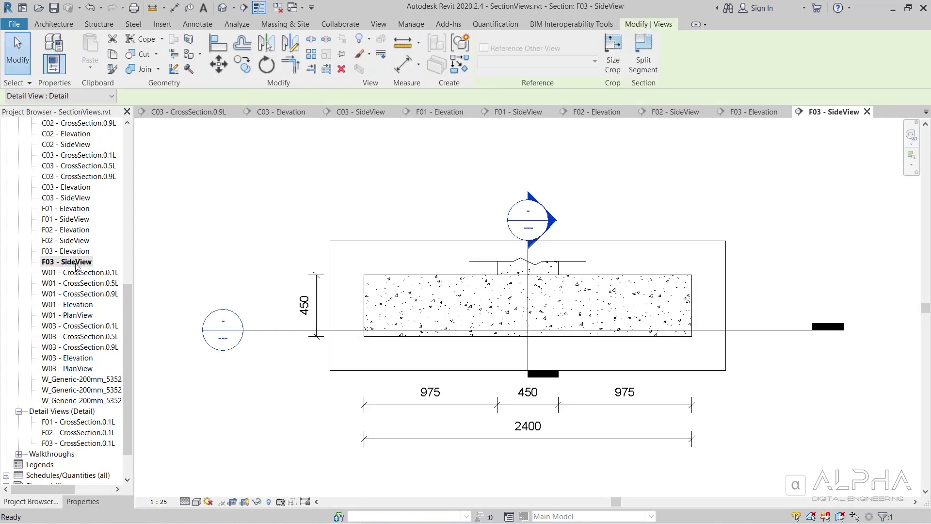
pyautogui.click(274, 330)
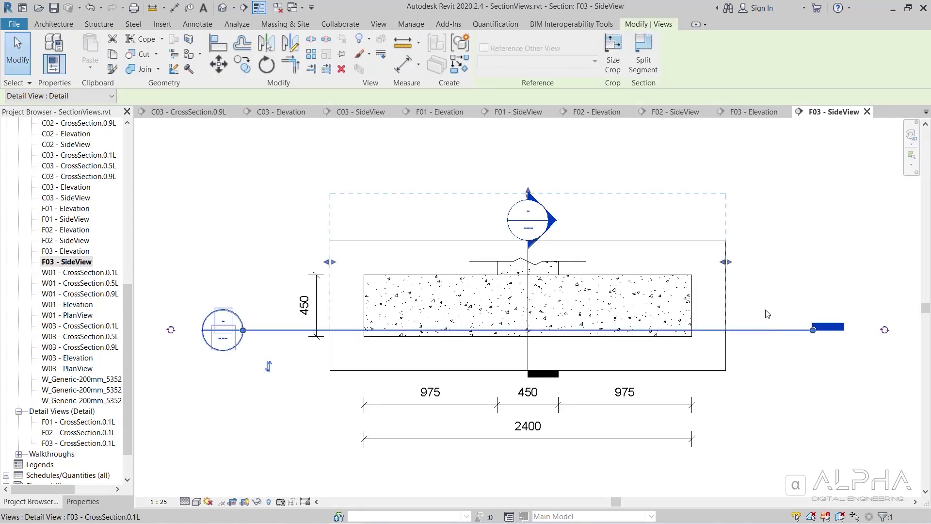
pyautogui.click(224, 232)
pyautogui.doubleClick(116, 272)
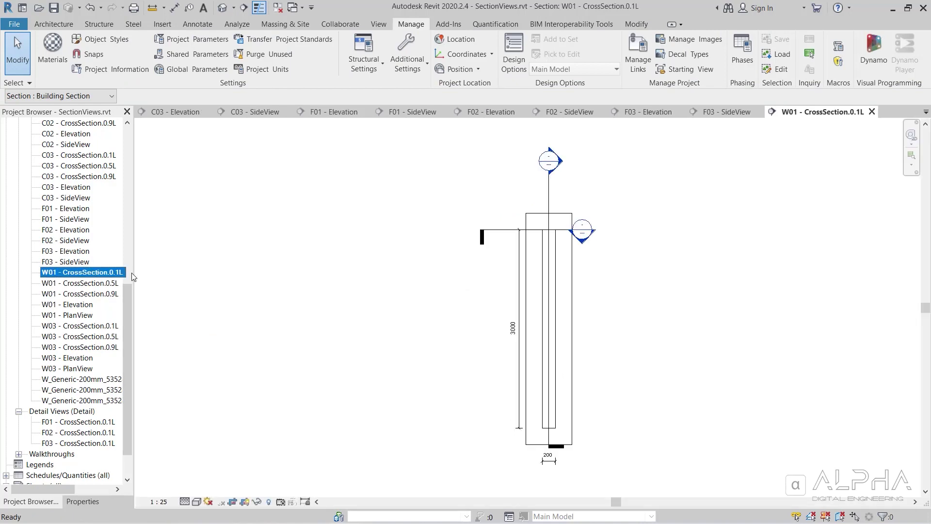
# Step: Check W01 - CrossSection.0.1L's section lines, then open the remaining W01 views through PlanView
pyautogui.click(548, 198)
pyautogui.click(479, 201)
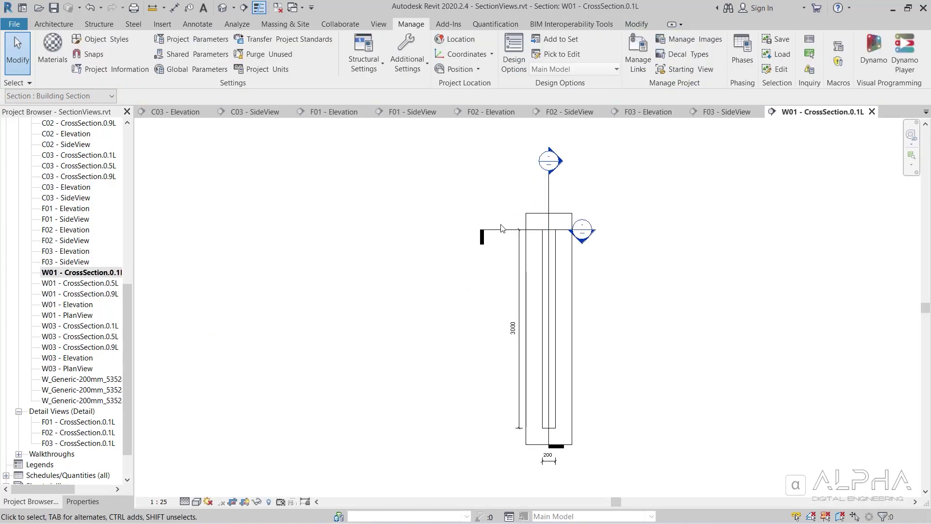
pyautogui.click(502, 229)
pyautogui.click(383, 230)
pyautogui.click(93, 285)
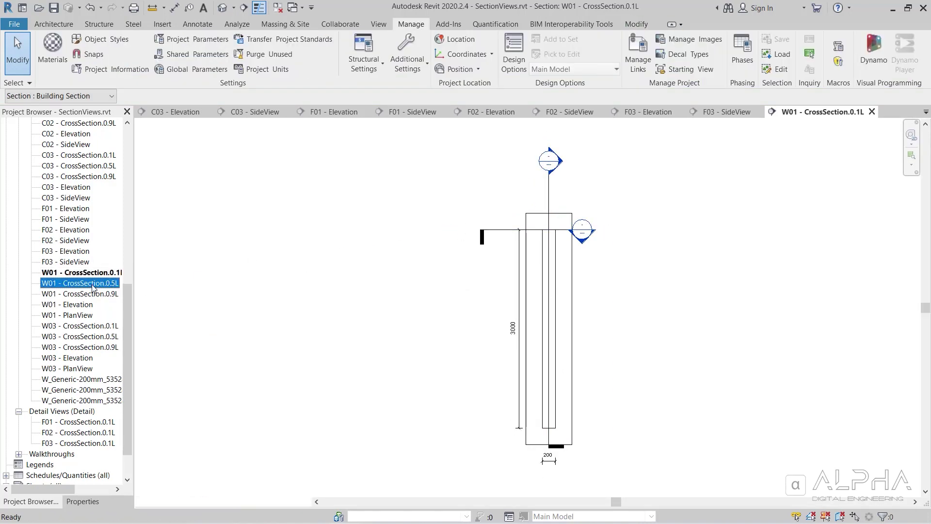
pyautogui.doubleClick(93, 285)
pyautogui.doubleClick(93, 294)
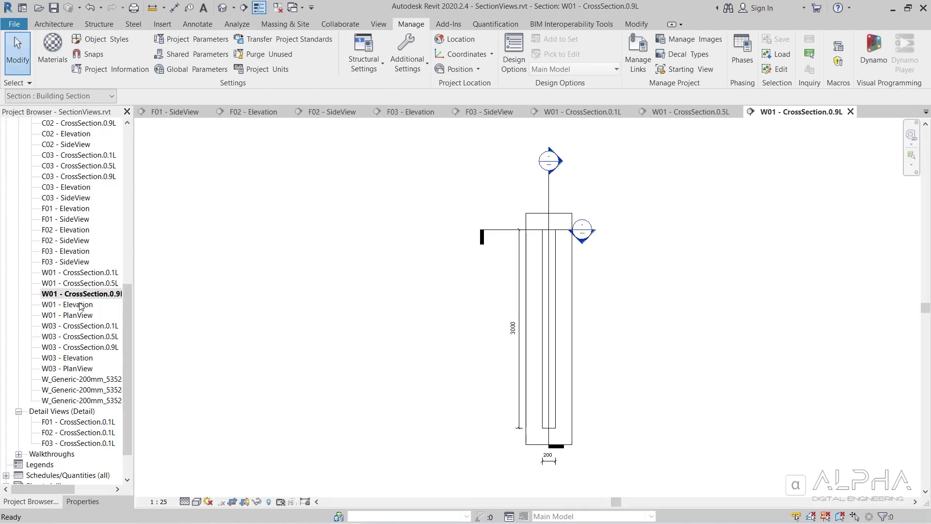
pyautogui.doubleClick(80, 305)
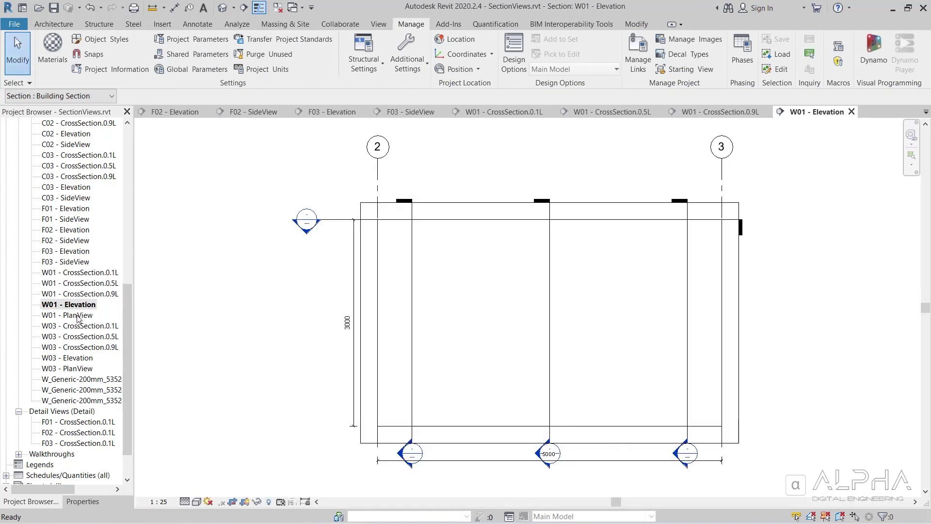
pyautogui.doubleClick(78, 315)
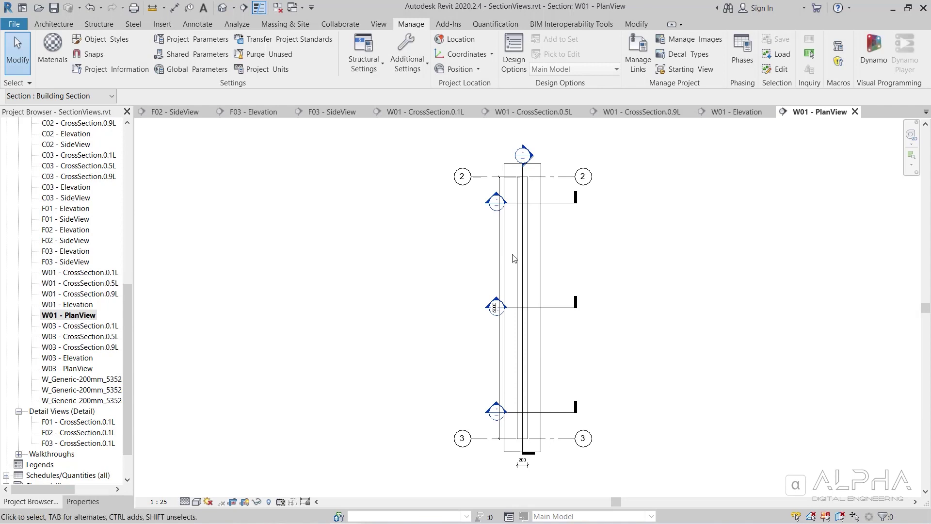
pyautogui.click(557, 305)
pyautogui.click(396, 272)
# Step: Open the W03 views and pull W03 - Elevation's crop region right edge inward
pyautogui.doubleClick(103, 326)
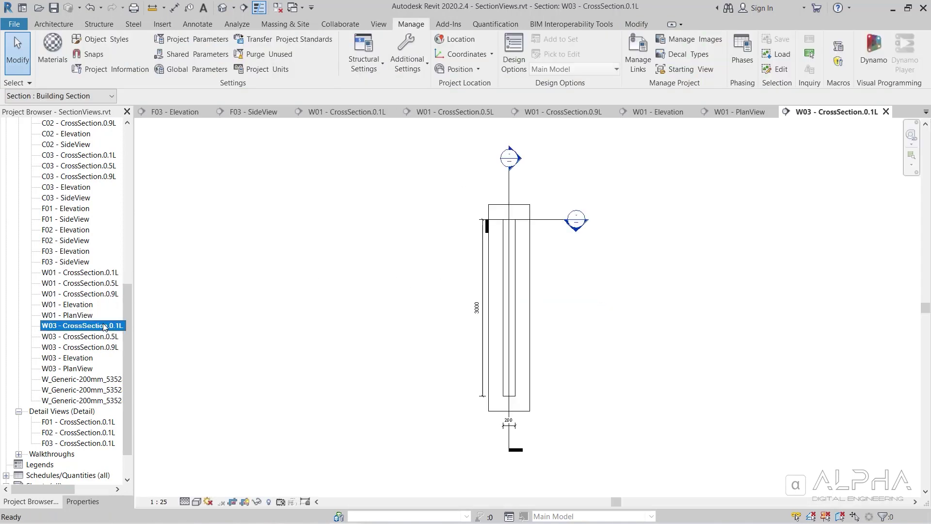
pyautogui.doubleClick(102, 337)
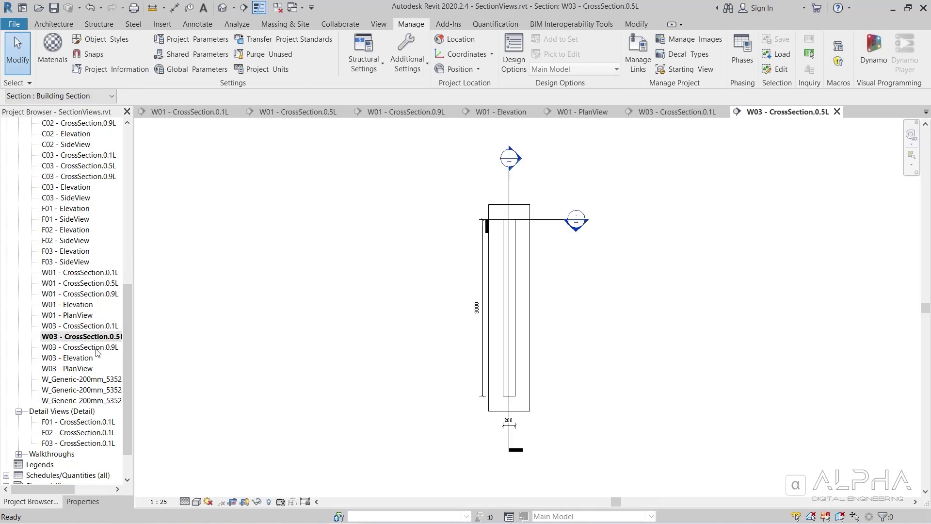
pyautogui.click(98, 347)
pyautogui.doubleClick(98, 348)
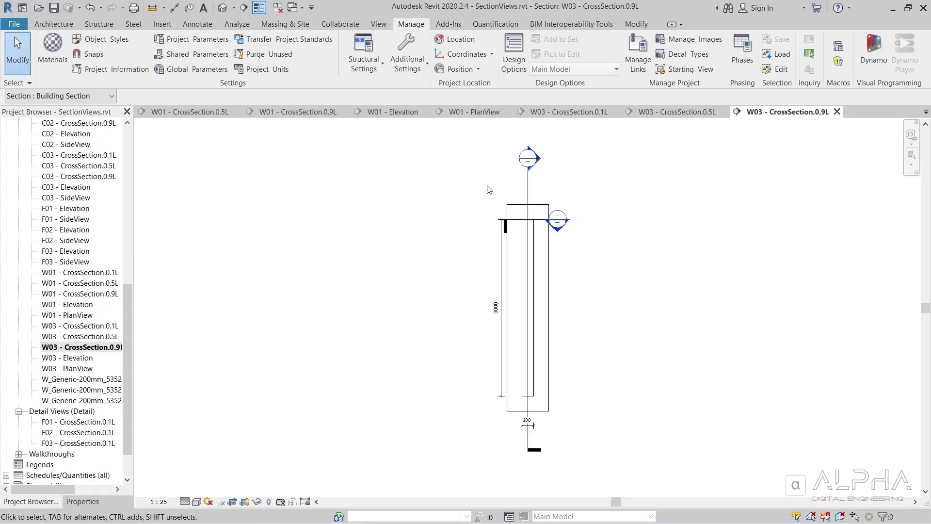
pyautogui.doubleClick(68, 358)
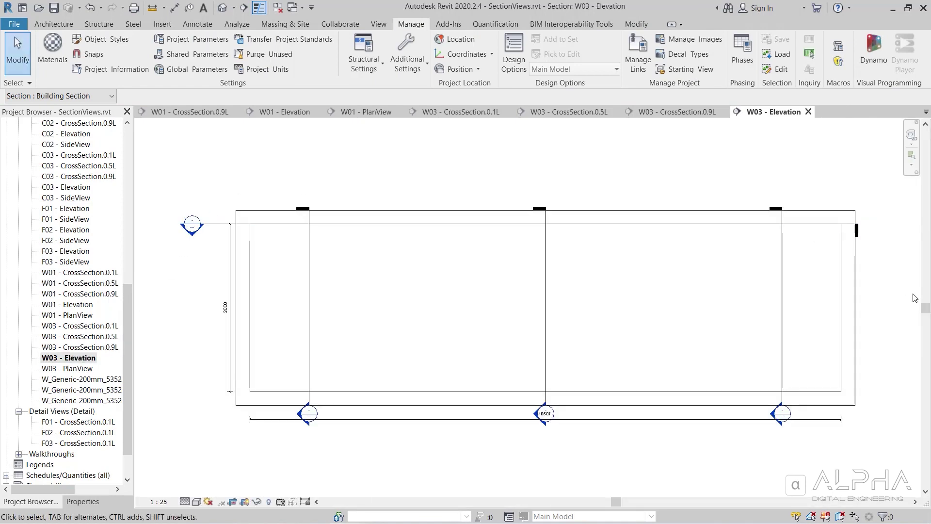
pyautogui.moveTo(856, 305); pyautogui.dragTo(730, 307)
# Step: Add break lines to W03 - Elevation with SectionView.BreakLine, then open W03 - PlanView
pyautogui.click(686, 430)
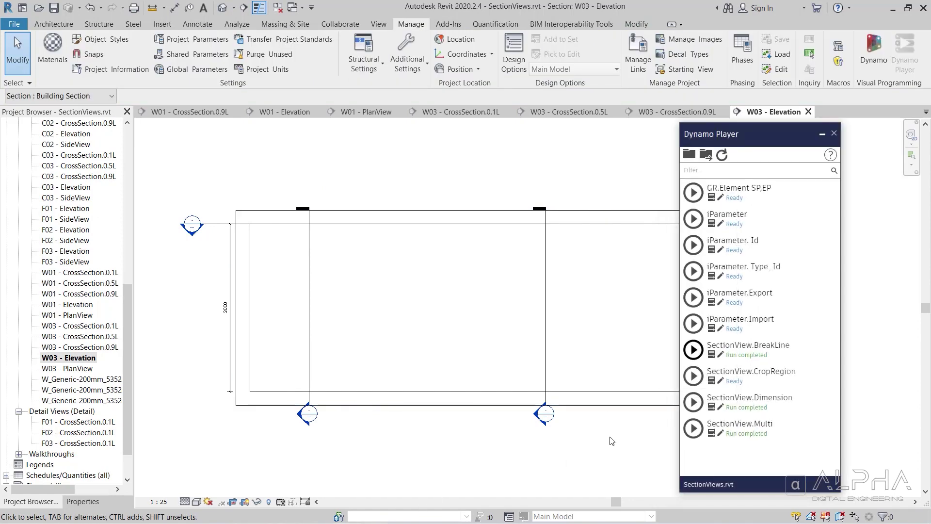
pyautogui.scroll(-2, 347, 279)
pyautogui.click(693, 349)
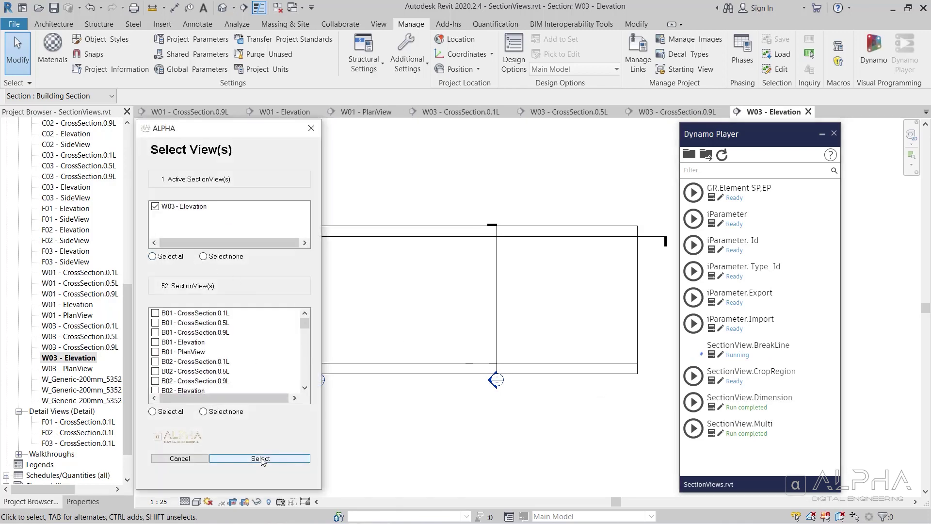
pyautogui.click(261, 459)
pyautogui.click(552, 267)
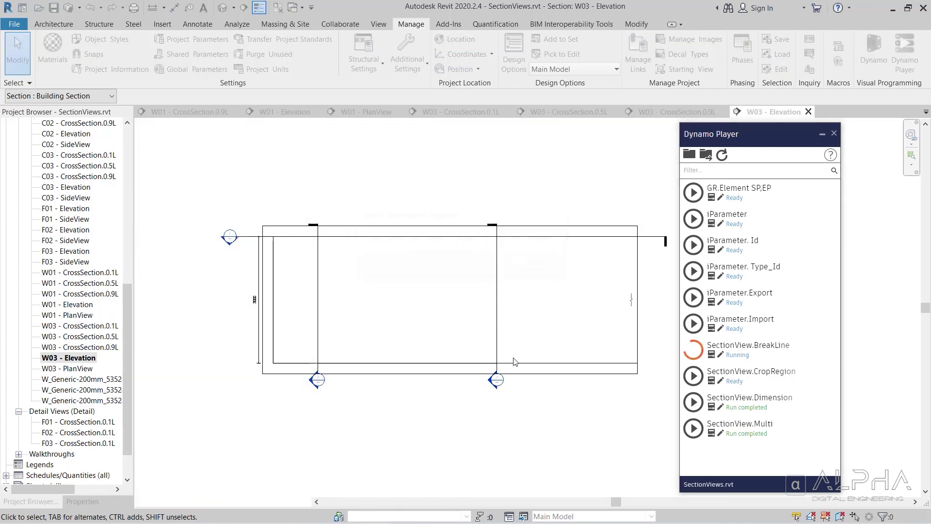
pyautogui.click(821, 136)
pyautogui.doubleClick(69, 368)
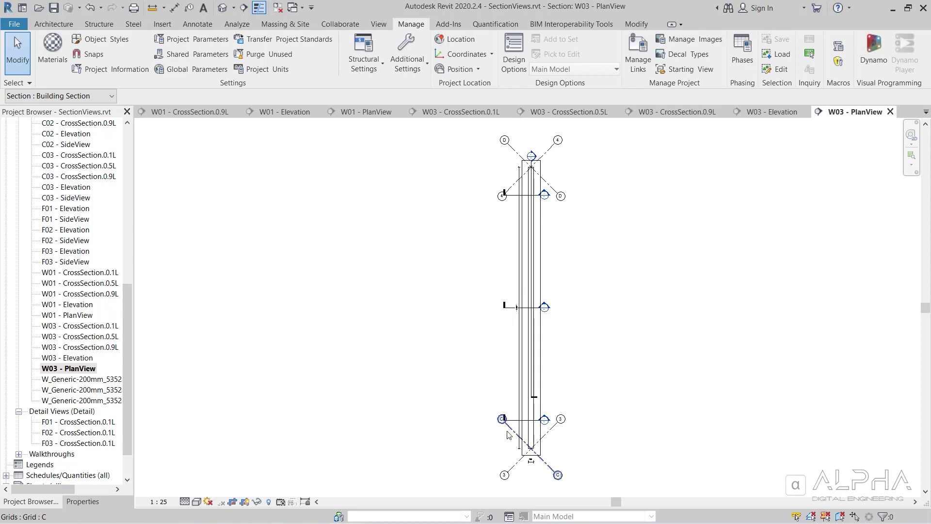
pyautogui.scroll(3, 534, 478)
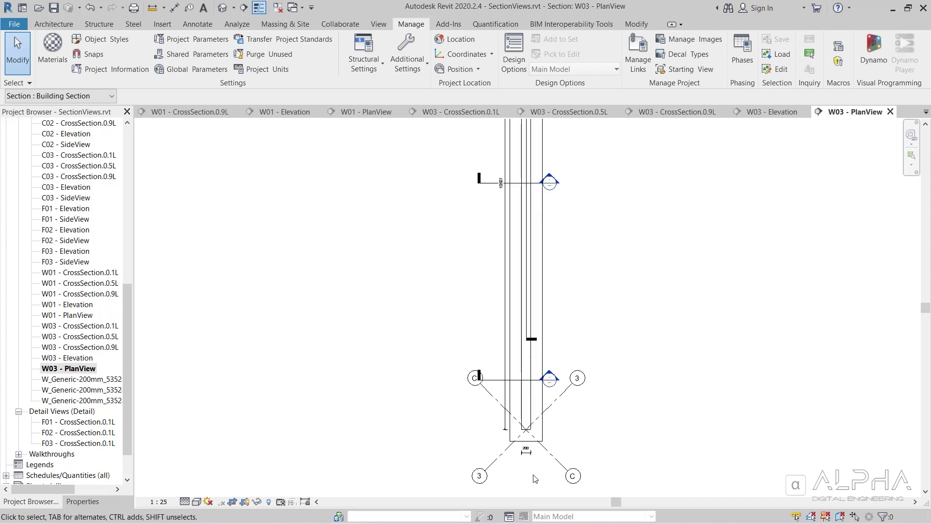
pyautogui.scroll(-3, 534, 478)
pyautogui.scroll(-1, 586, 223)
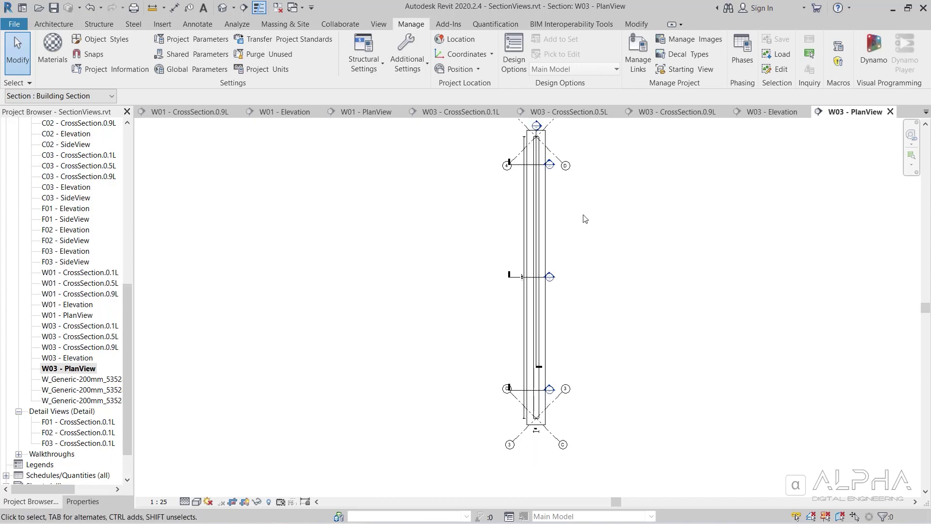
pyautogui.scroll(3, 576, 186)
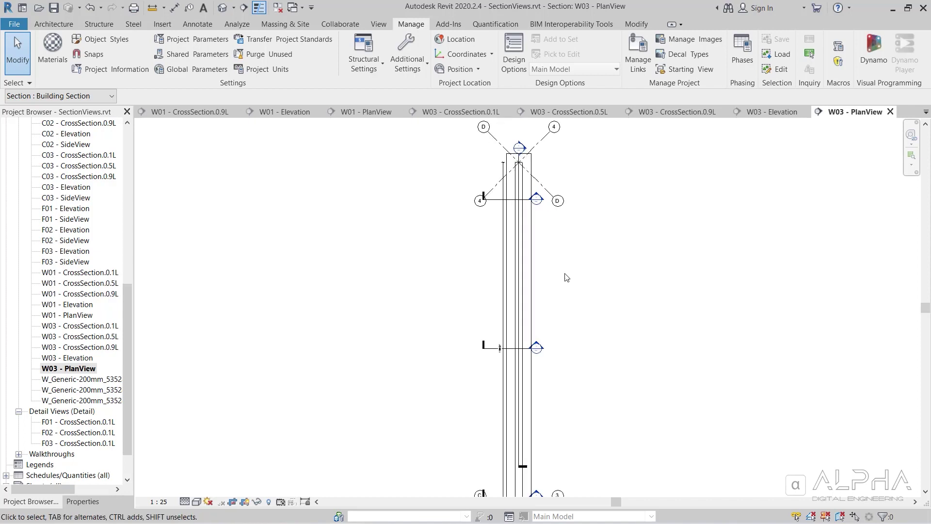
pyautogui.scroll(-1, 574, 345)
pyautogui.moveTo(573, 345); pyautogui.dragTo(587, 283, button='middle')
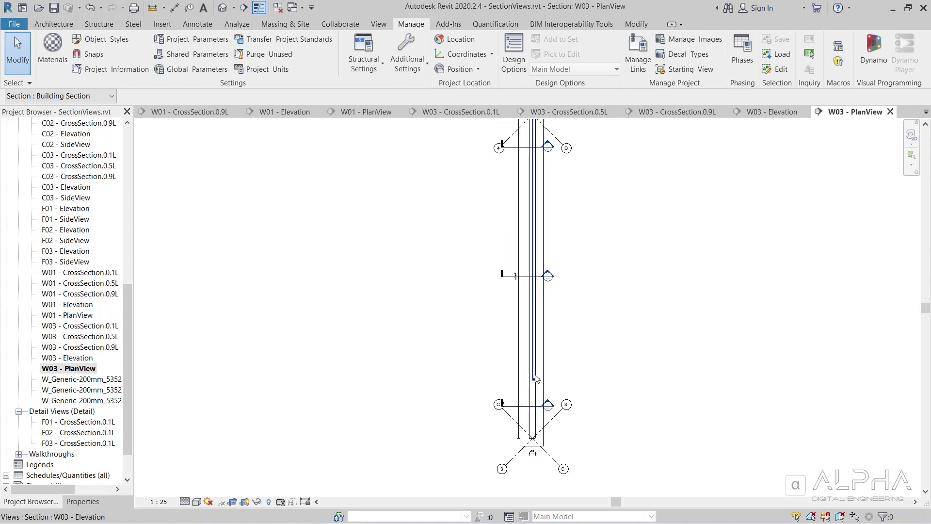
pyautogui.click(535, 379)
pyautogui.scroll(-1, 551, 371)
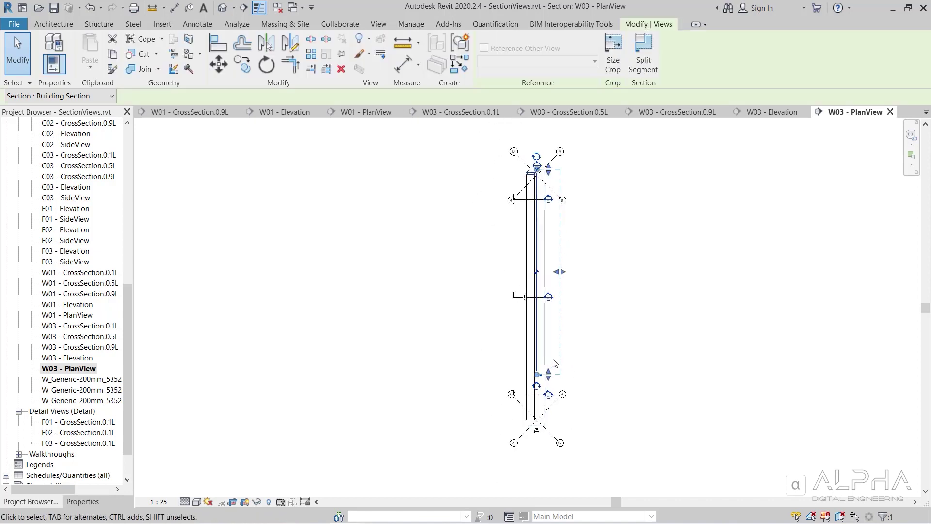
pyautogui.scroll(1, 555, 361)
pyautogui.doubleClick(96, 360)
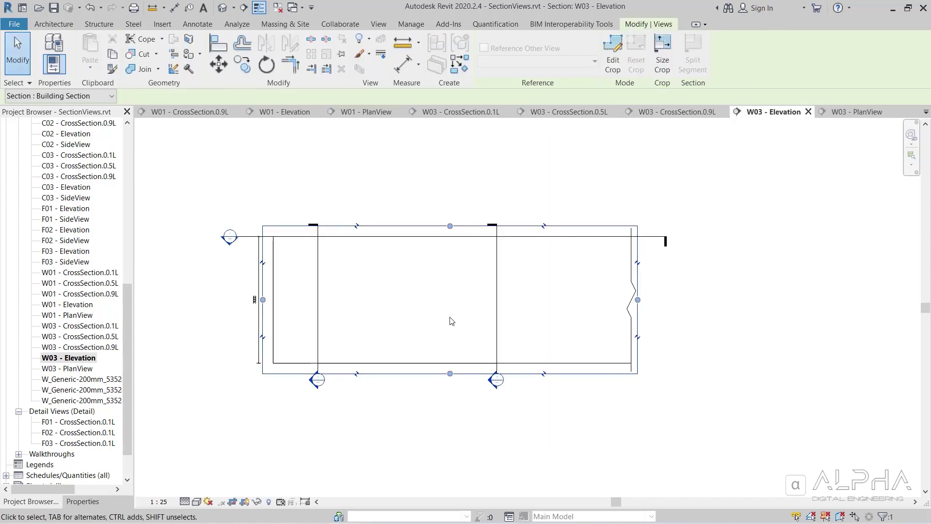
# Step: Open W03 - PlanView, the wall's CrossSection.0.2L and 0.8L views, and its Elevation view
pyautogui.doubleClick(74, 369)
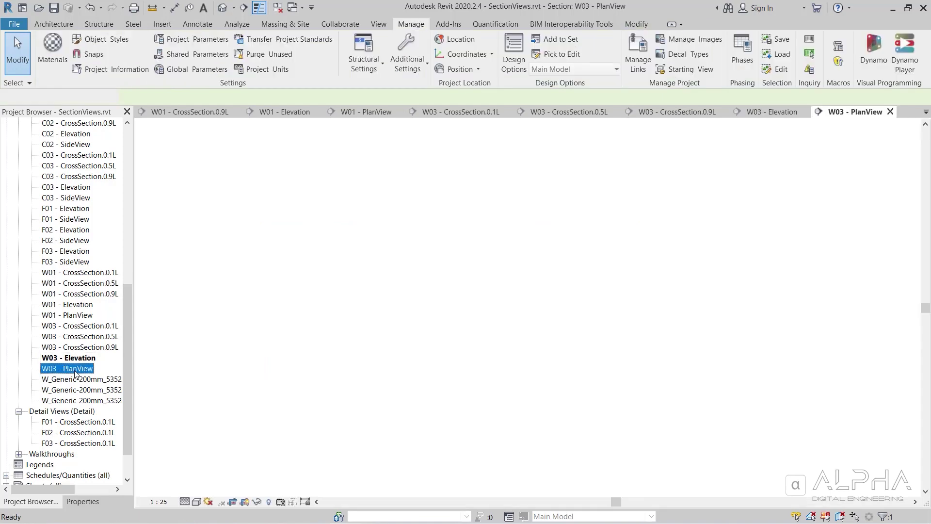
pyautogui.doubleClick(90, 379)
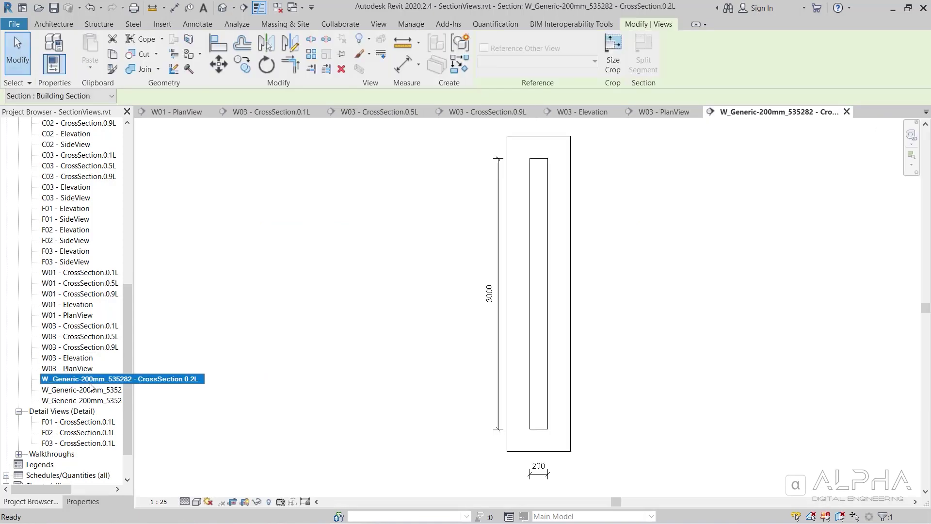
pyautogui.doubleClick(90, 390)
pyautogui.doubleClick(90, 400)
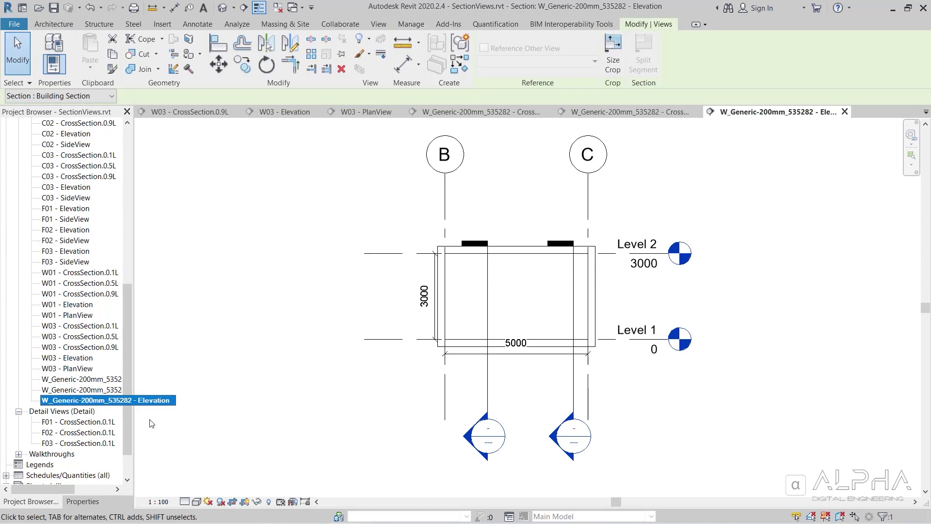
# Step: Set the W_Generic-200mm_535282 elevation's view scale to 1:25 and open F01 - CrossSection.0.1L
pyautogui.click(84, 501)
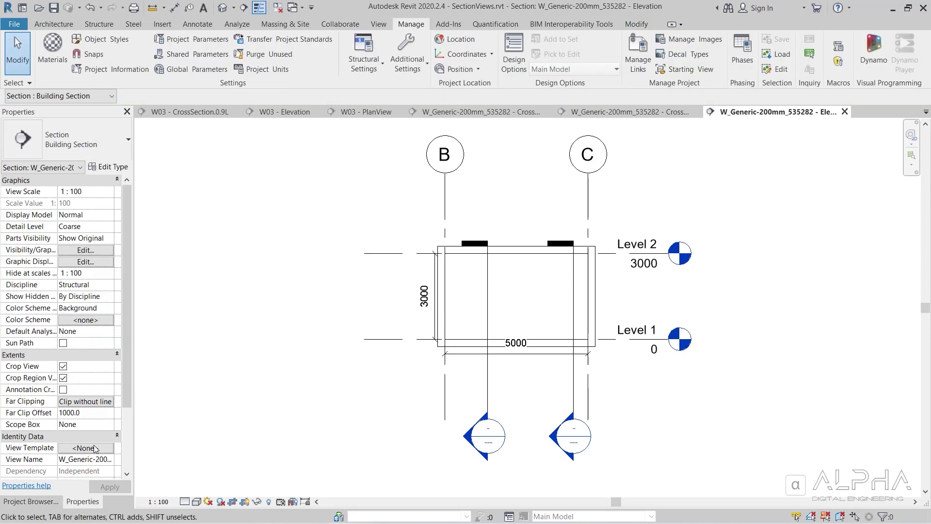
pyautogui.click(159, 501)
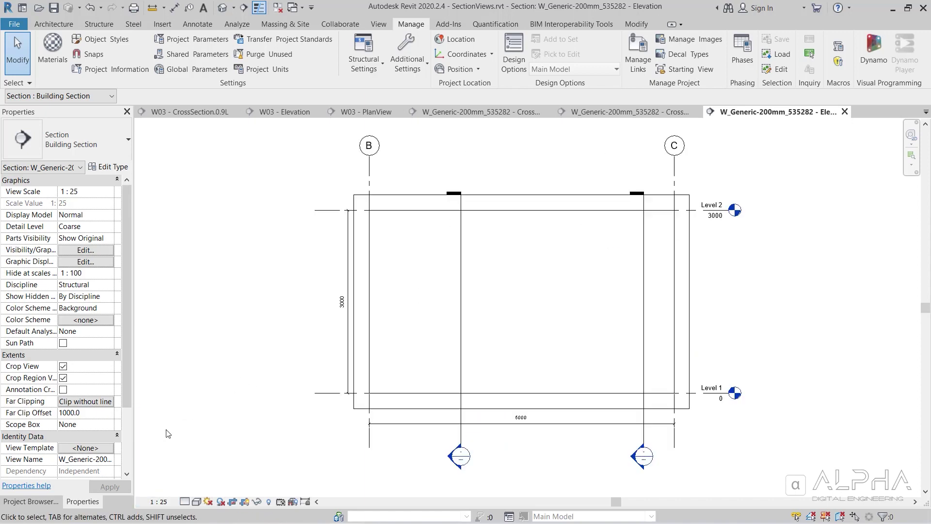
pyautogui.click(47, 502)
pyautogui.doubleClick(89, 421)
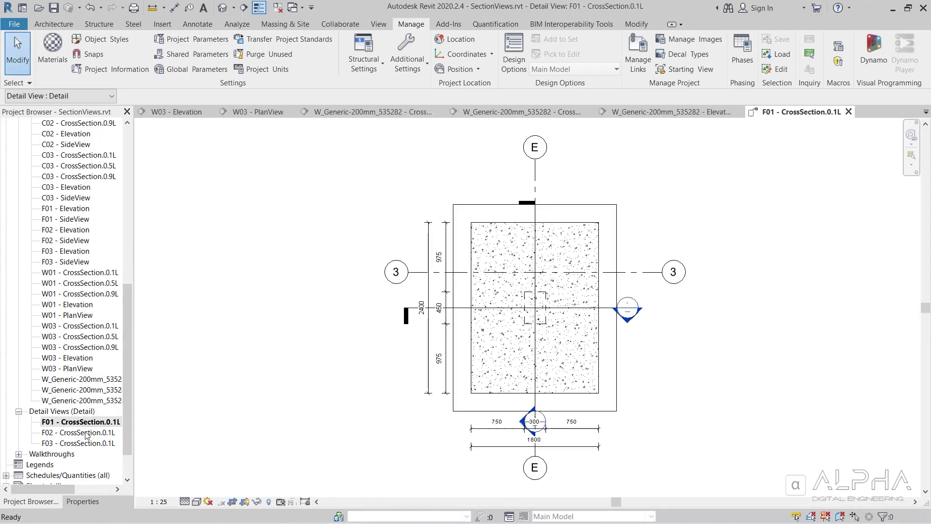
# Step: Open the F02 and F03 - CrossSection.0.1L footing views and show F03's properties
pyautogui.doubleClick(84, 432)
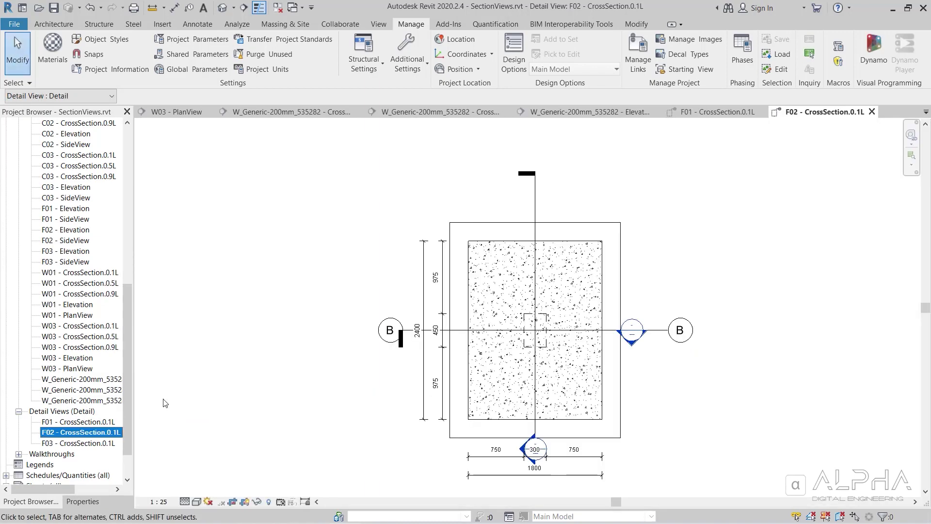
pyautogui.click(532, 201)
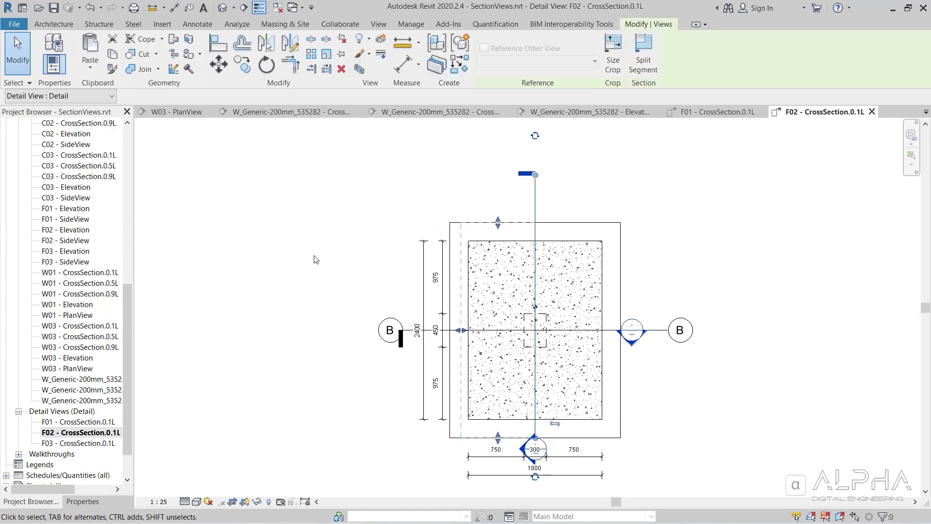
pyautogui.click(281, 267)
pyautogui.doubleClick(79, 443)
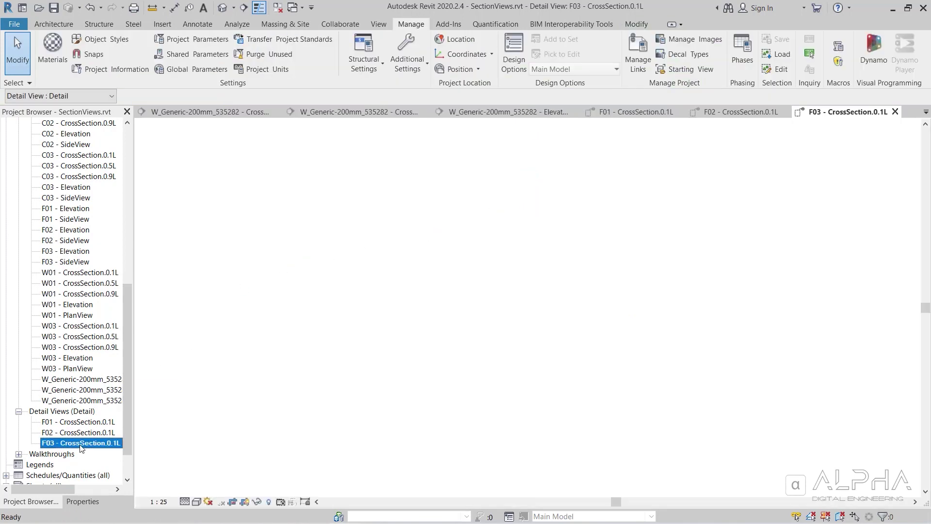
pyautogui.click(83, 501)
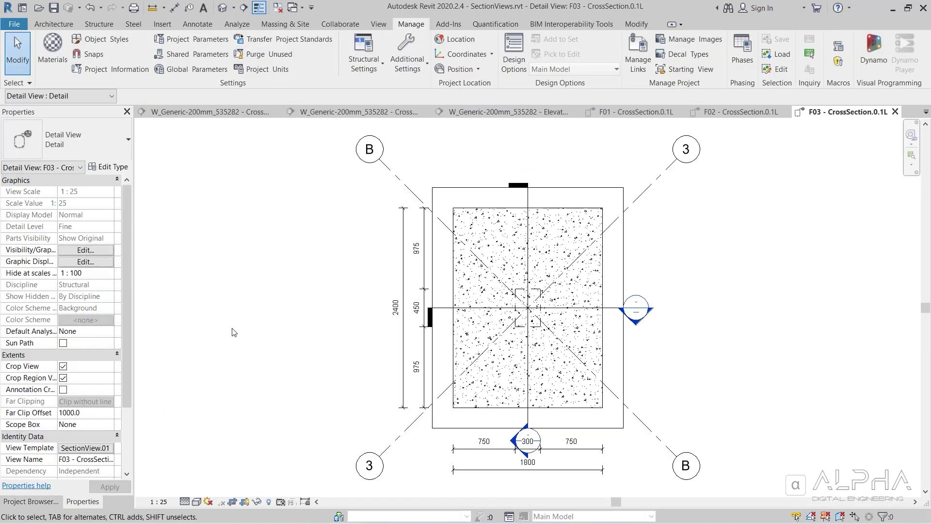
# Step: Change the F03 column's type to 450 x 600mm
pyautogui.click(515, 307)
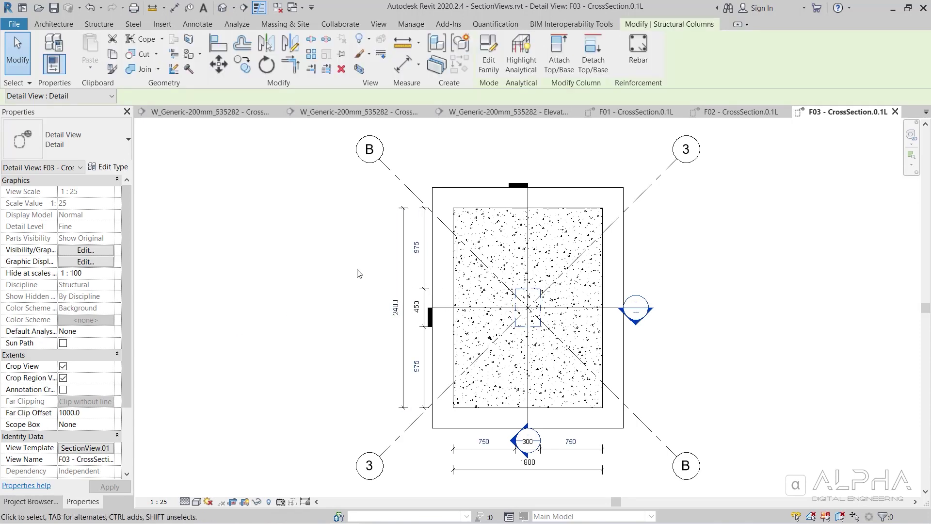
pyautogui.click(96, 142)
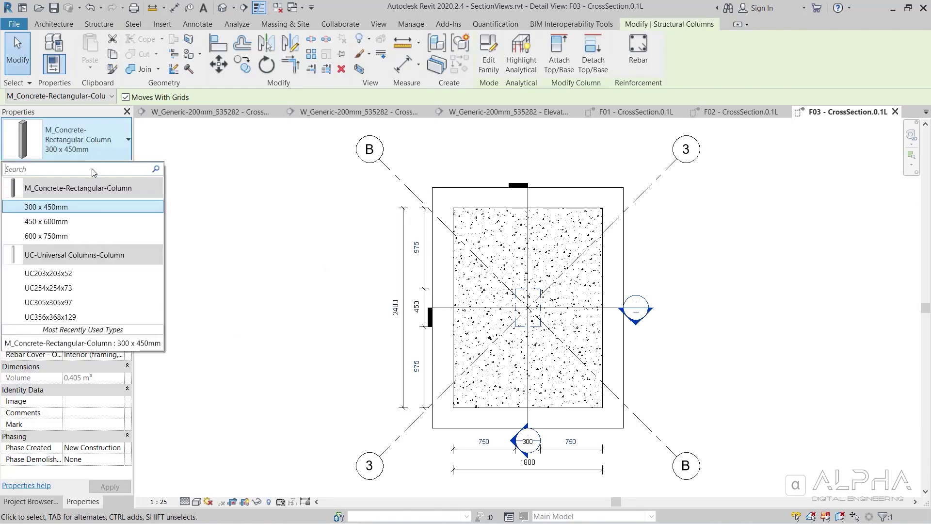
pyautogui.click(255, 239)
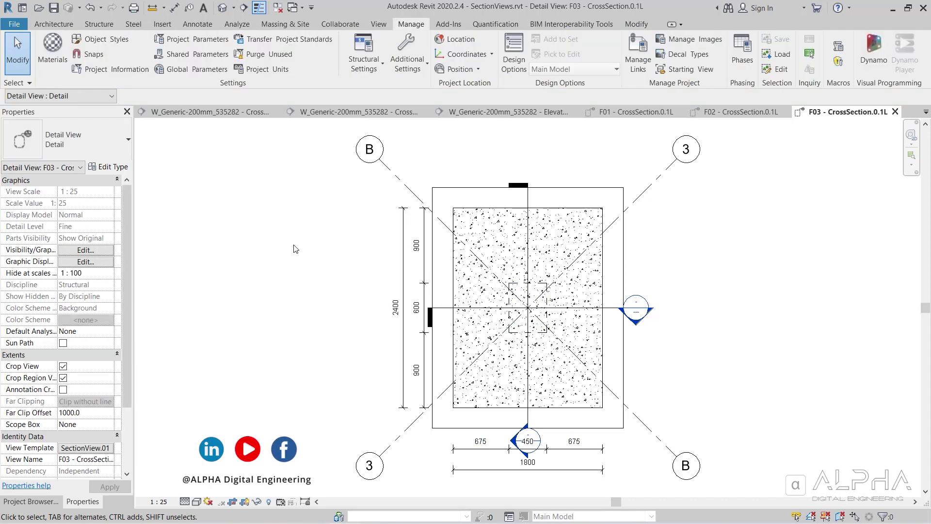
# Step: Change the footing to 1800 x 1200 x 450mm and deselect to show updated dimensions
pyautogui.click(455, 273)
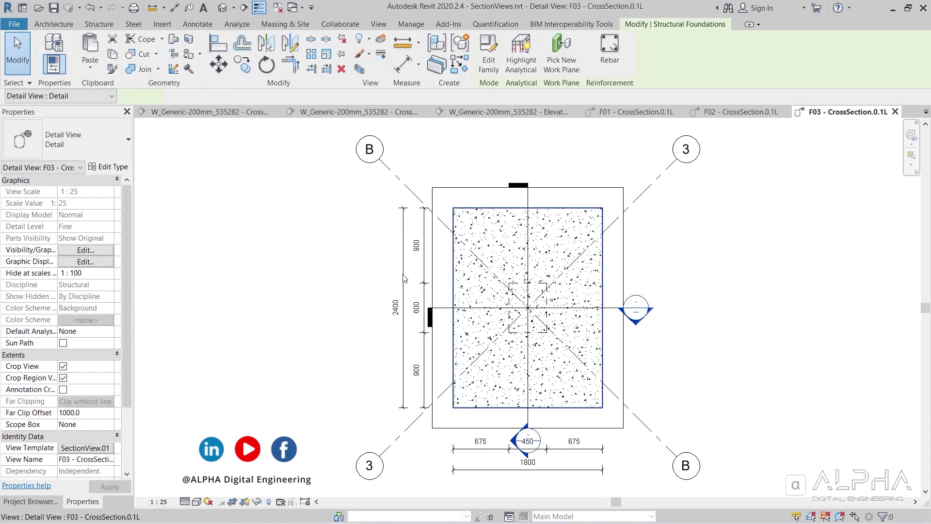
pyautogui.click(80, 135)
pyautogui.click(97, 213)
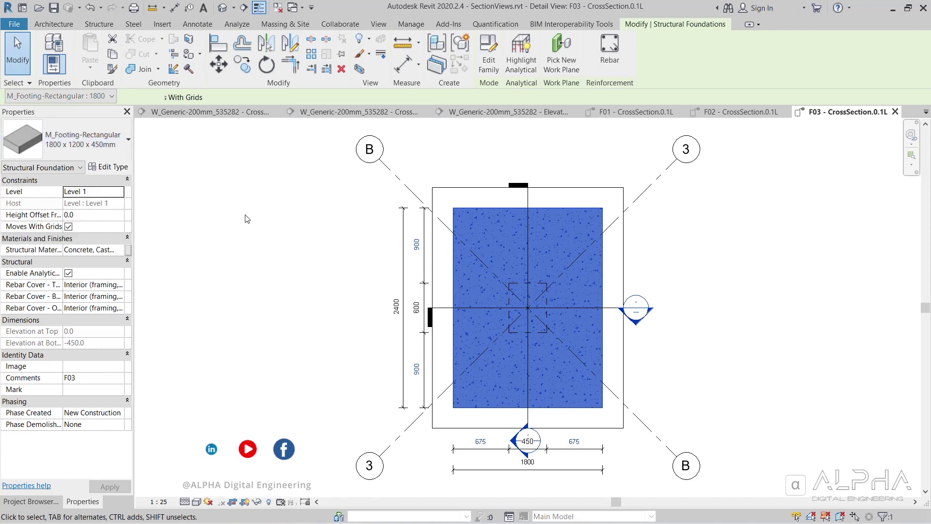
pyautogui.click(297, 238)
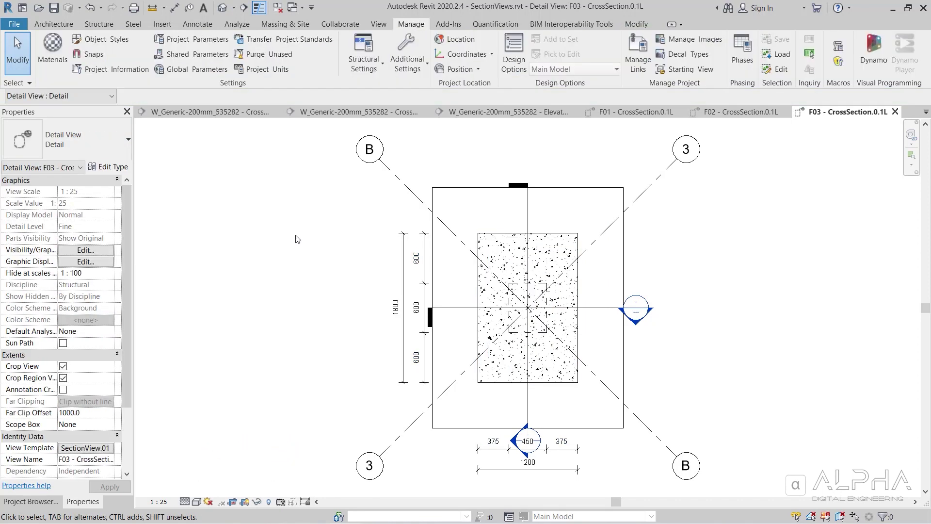